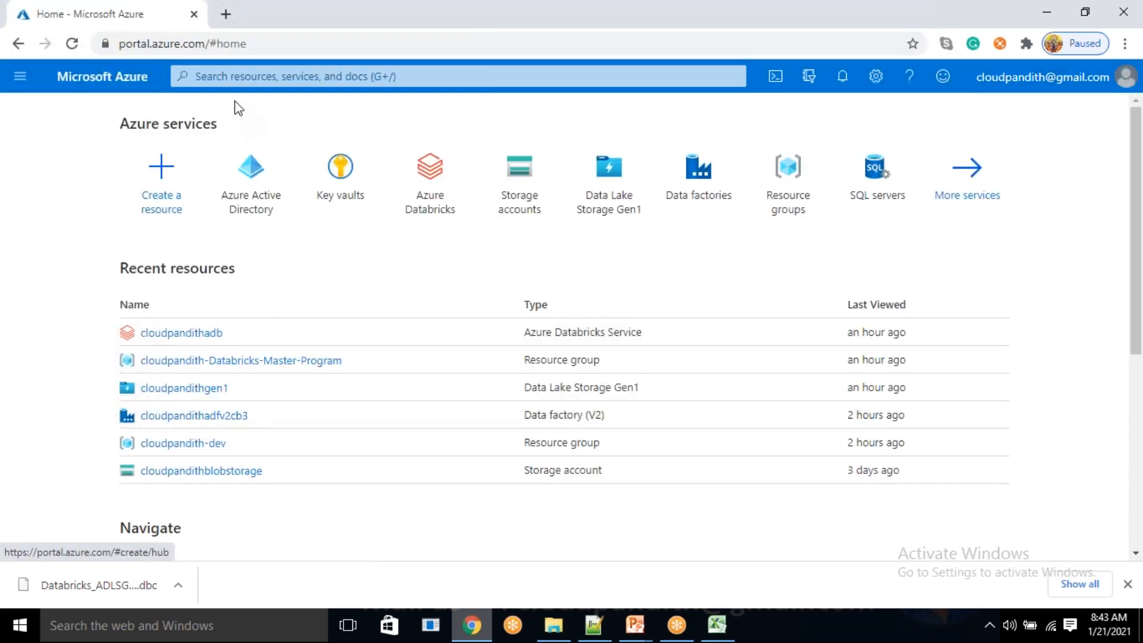
# Step: Search for the storage account service, open Storage accounts, and start creating a new storage account
pyautogui.click(238, 77)
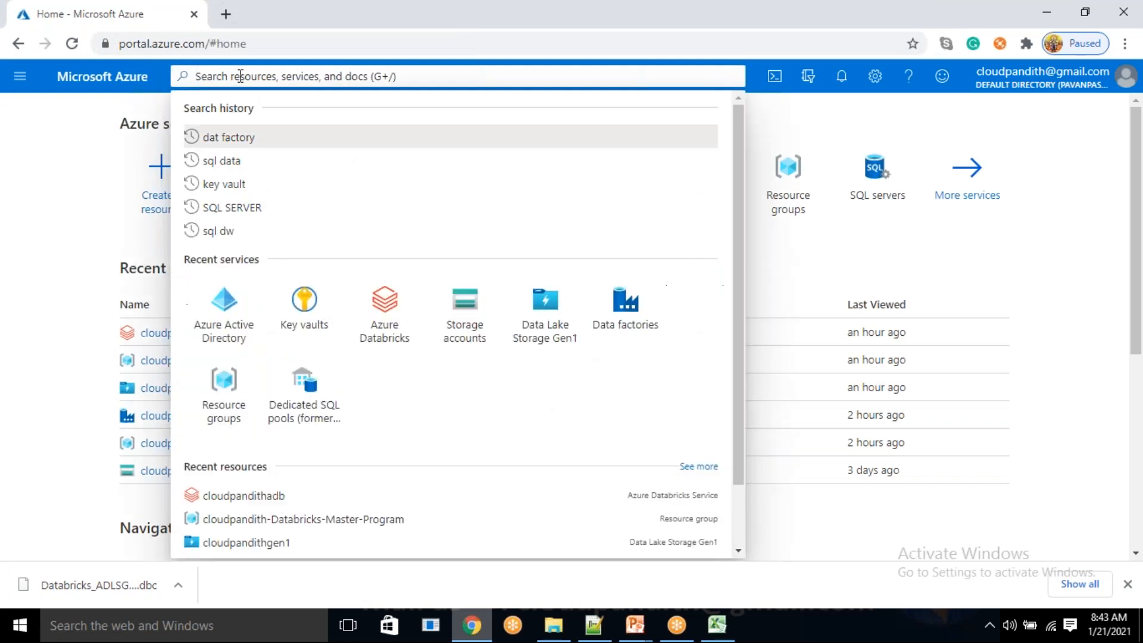
pyautogui.write('storage')
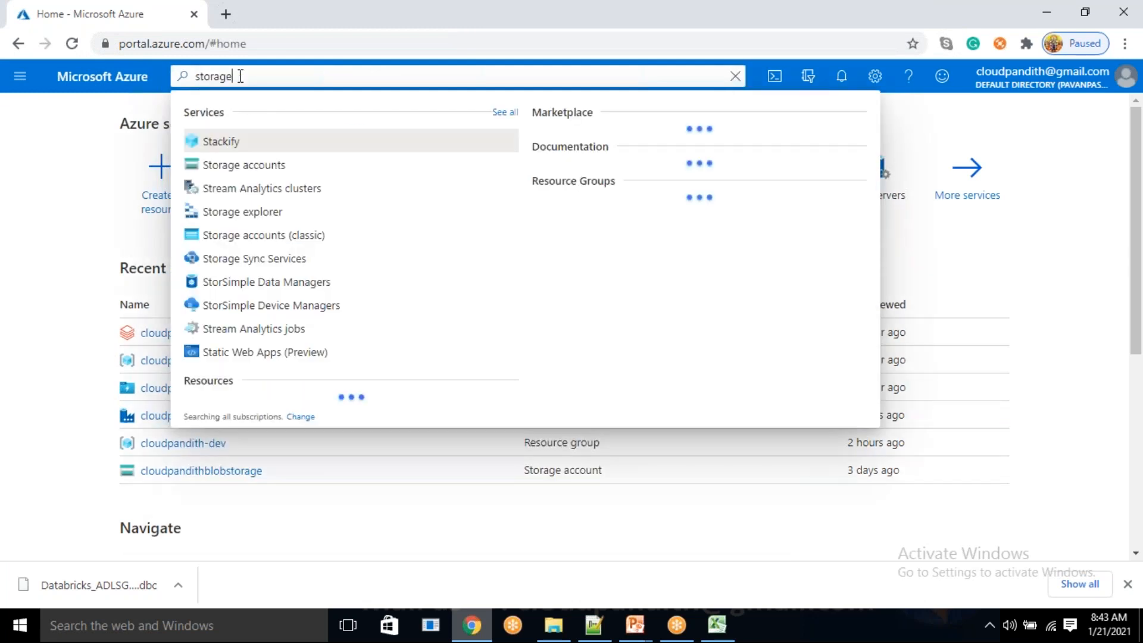
pyautogui.write(' account')
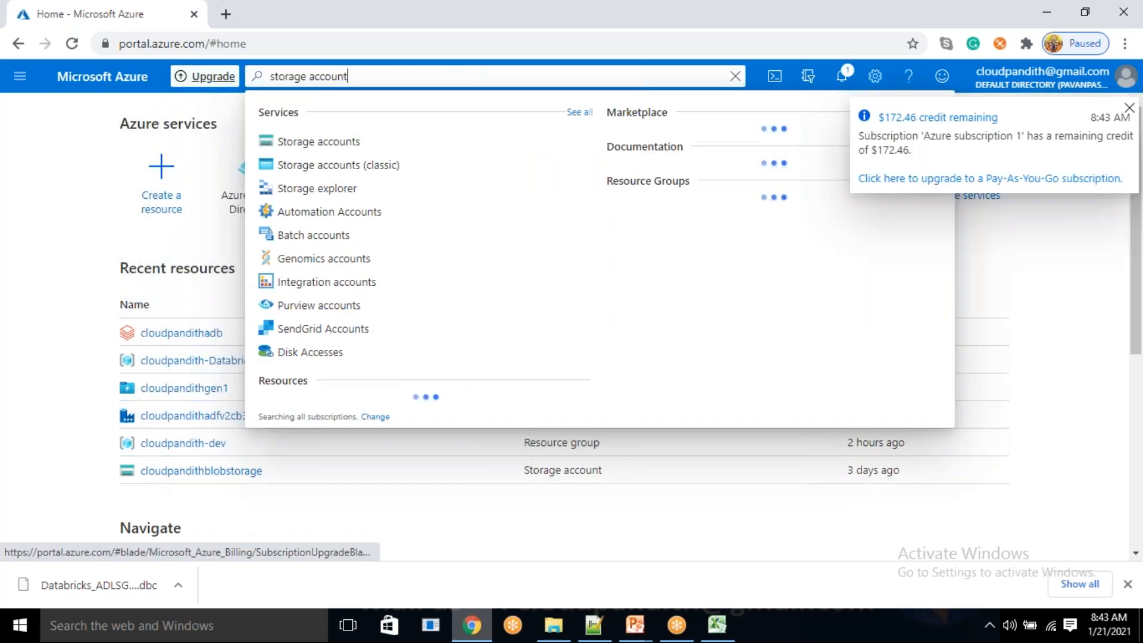
pyautogui.click(316, 143)
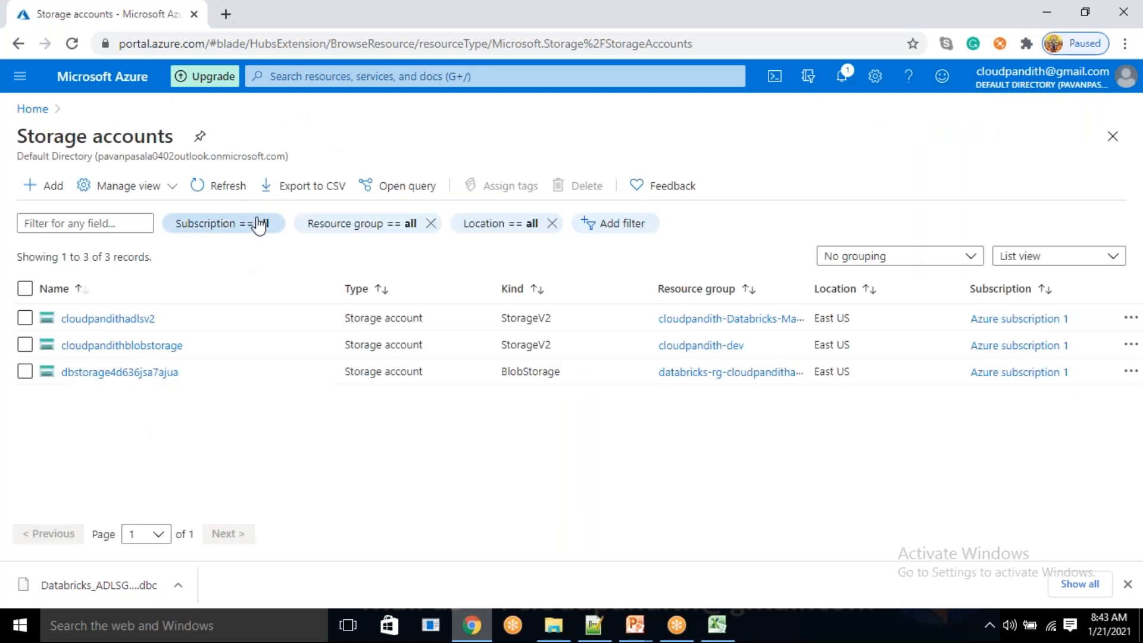
pyautogui.click(220, 186)
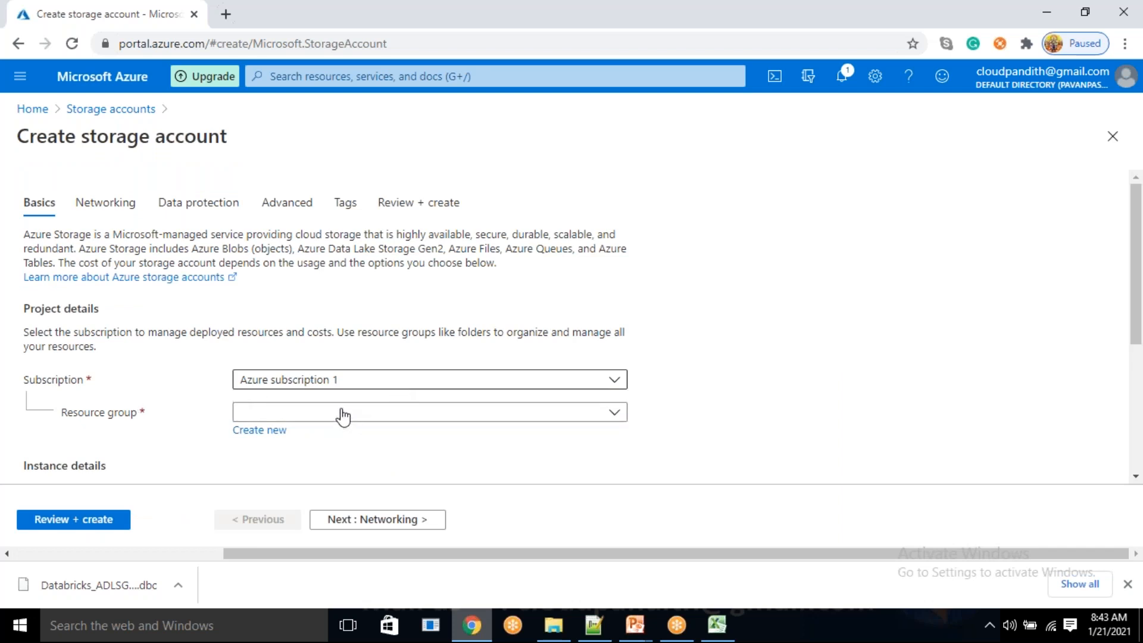
# Step: Examine the available subscriptions for the storage account and the notification about the subscription's remaining credit
pyautogui.scroll(-1, 119, 375)
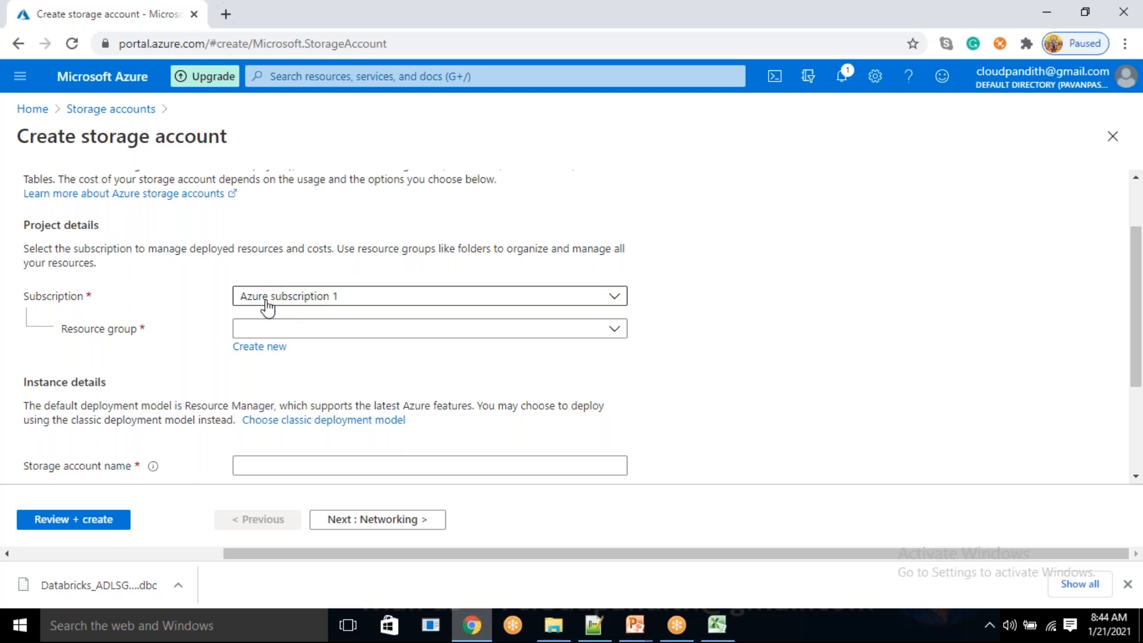
pyautogui.tripleClick(173, 376)
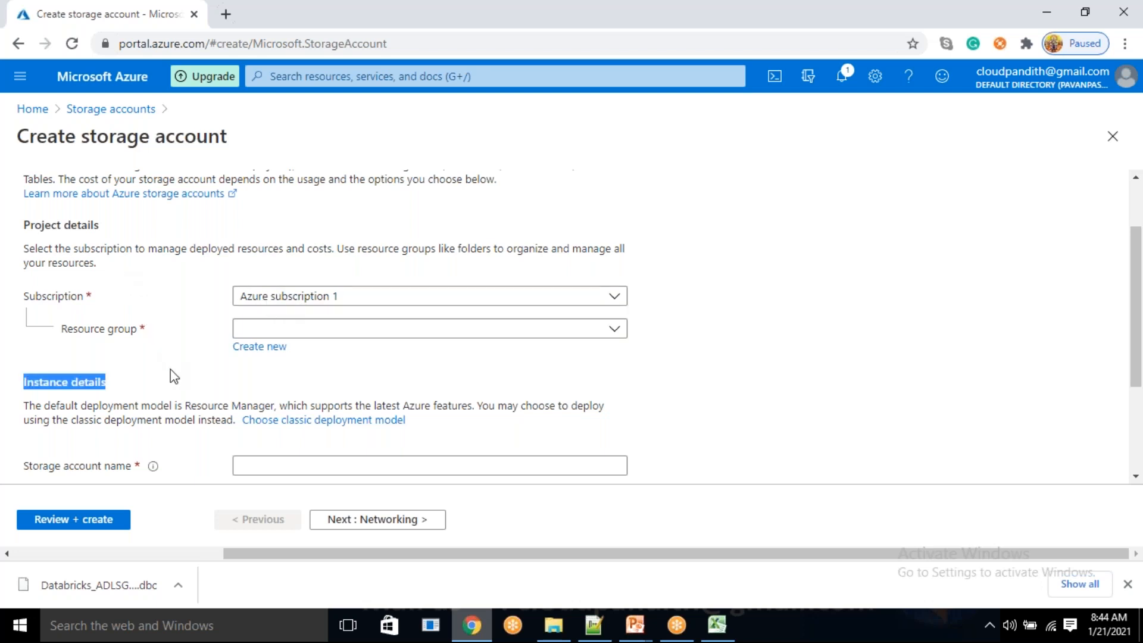
pyautogui.click(105, 278)
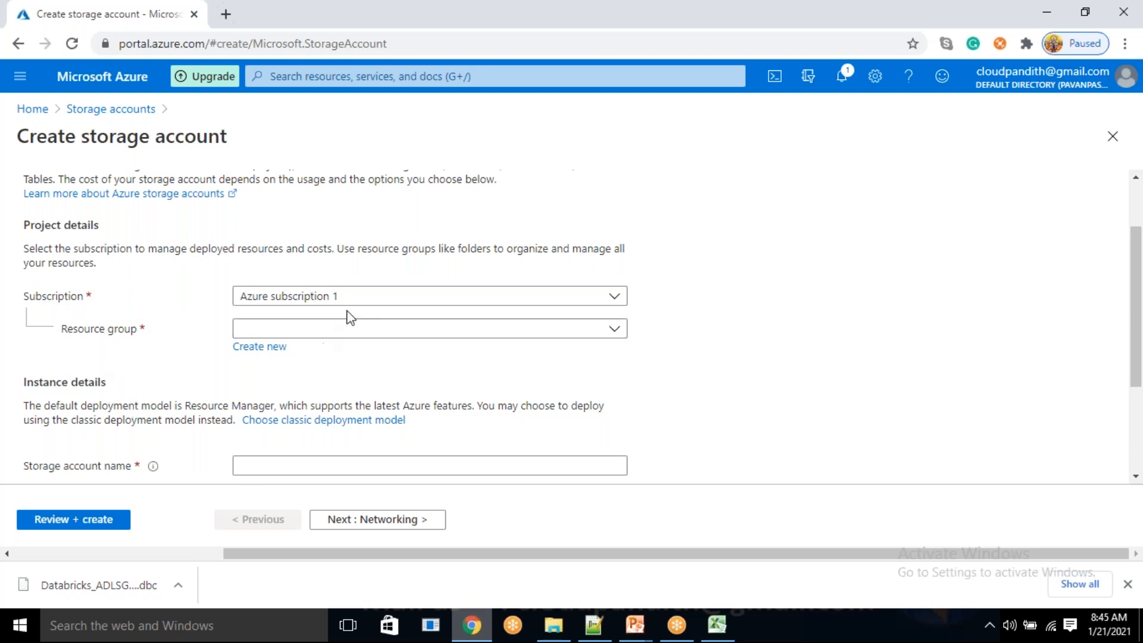
pyautogui.click(240, 300)
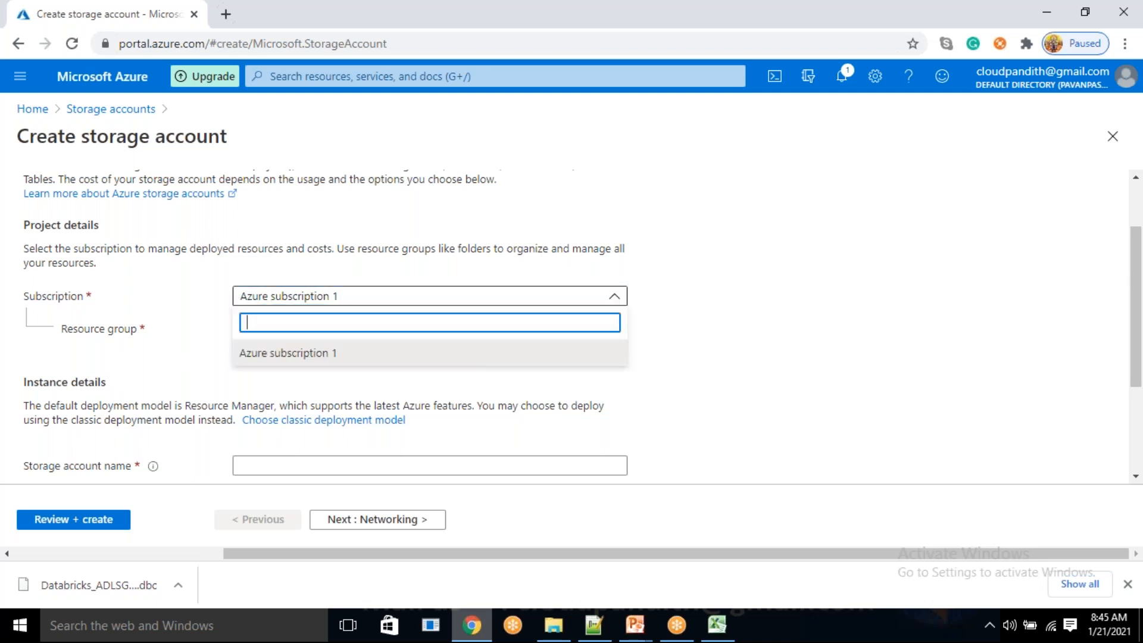
pyautogui.click(170, 375)
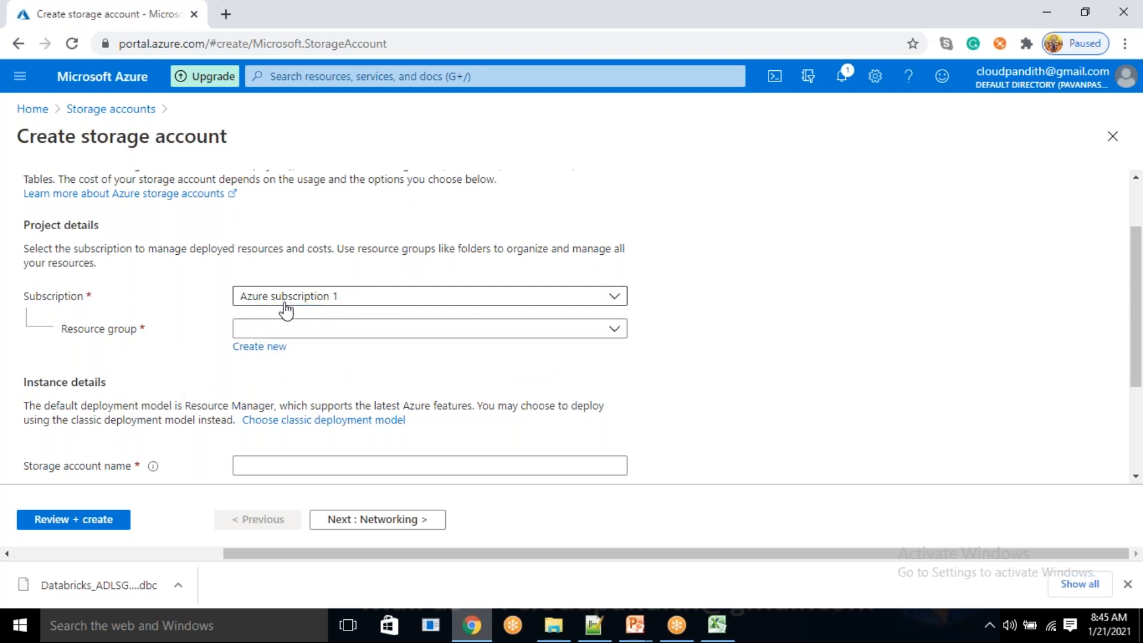
pyautogui.click(848, 89)
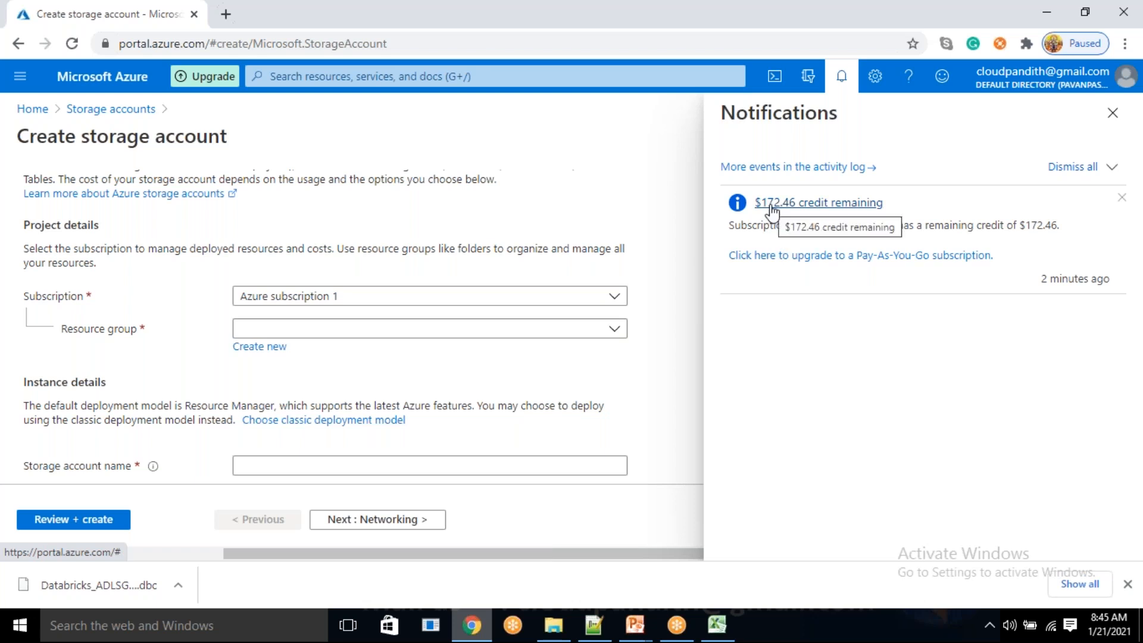
pyautogui.click(842, 80)
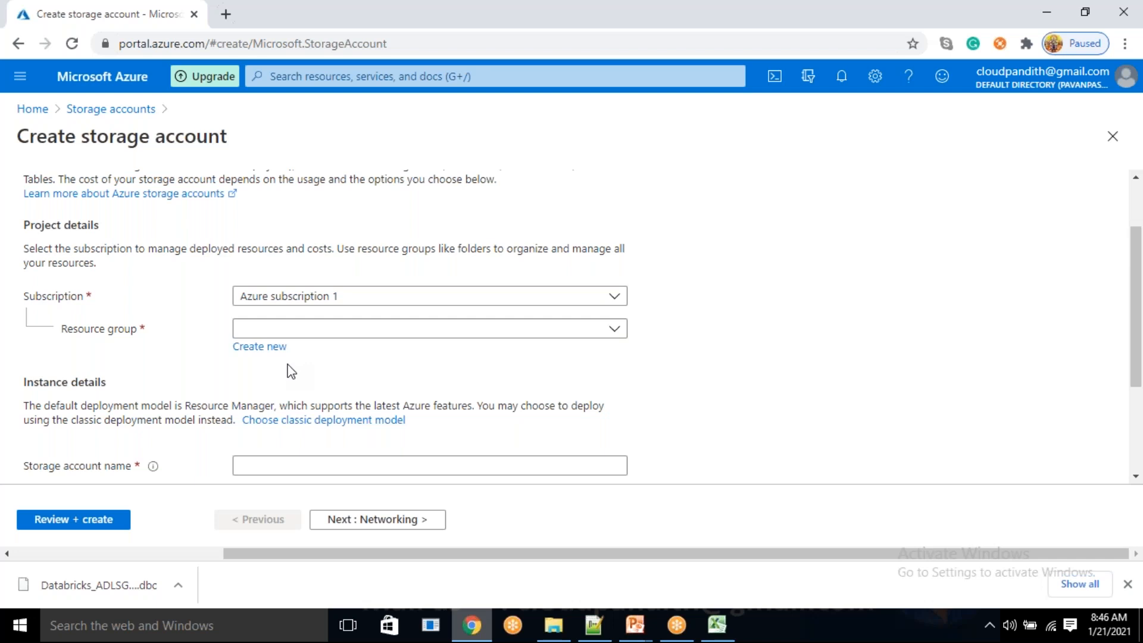
# Step: Create a new resource group named cloudpandith-BI-Master-Program and select it for the storage account
pyautogui.click(279, 348)
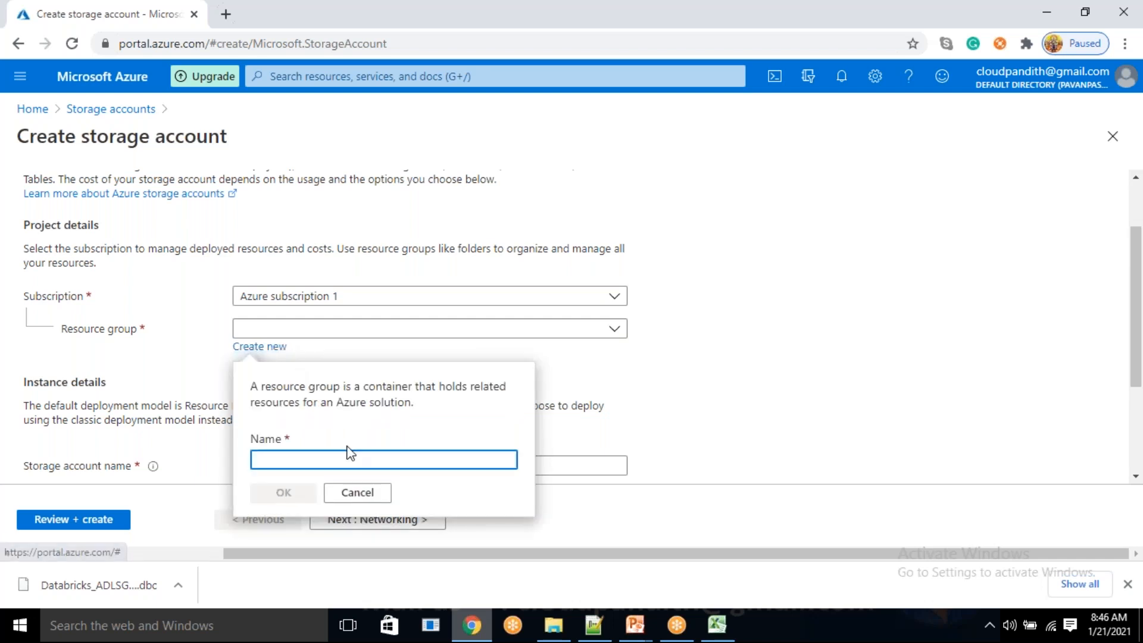
pyautogui.write('cloudpan')
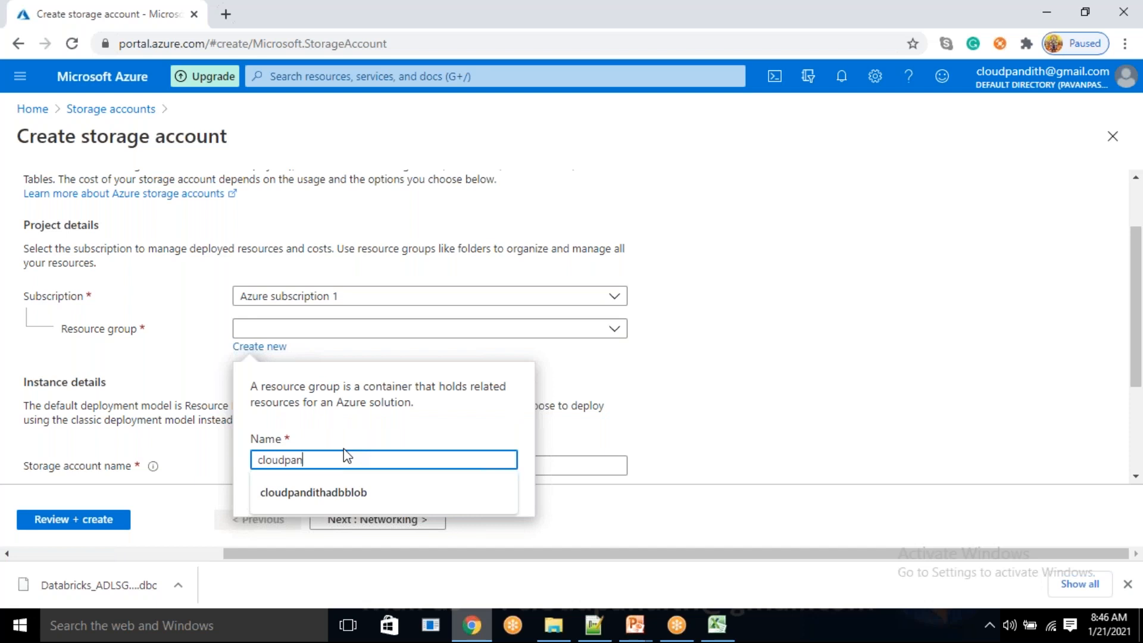
pyautogui.write('dith-Bl-N')
pyautogui.write('-BI-Master-p')
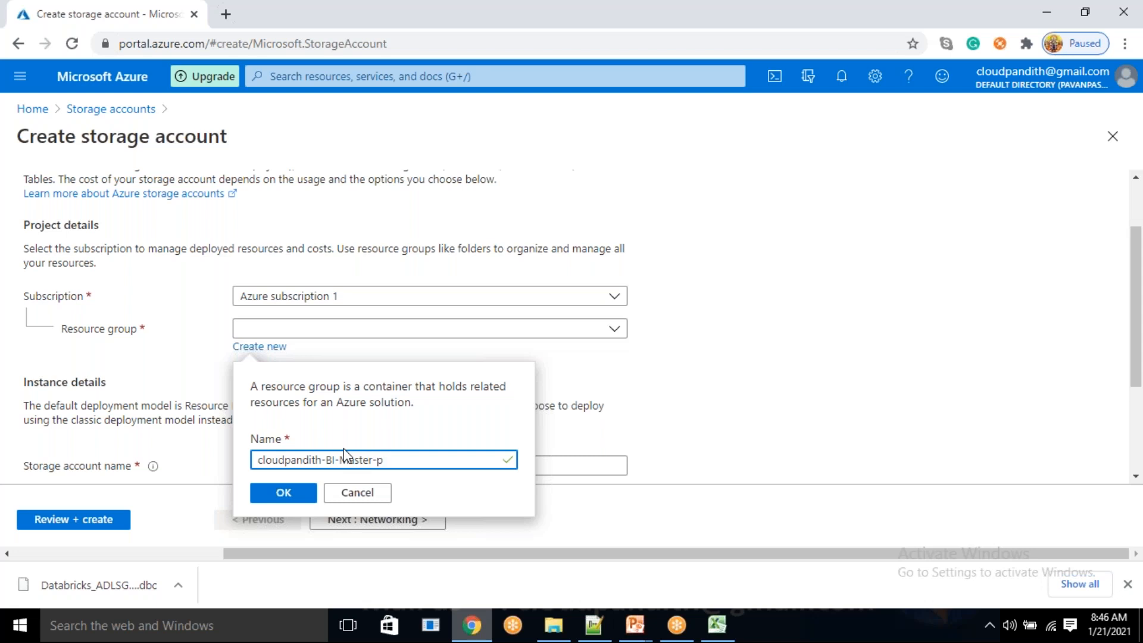
pyautogui.write('Program')
pyautogui.click(277, 498)
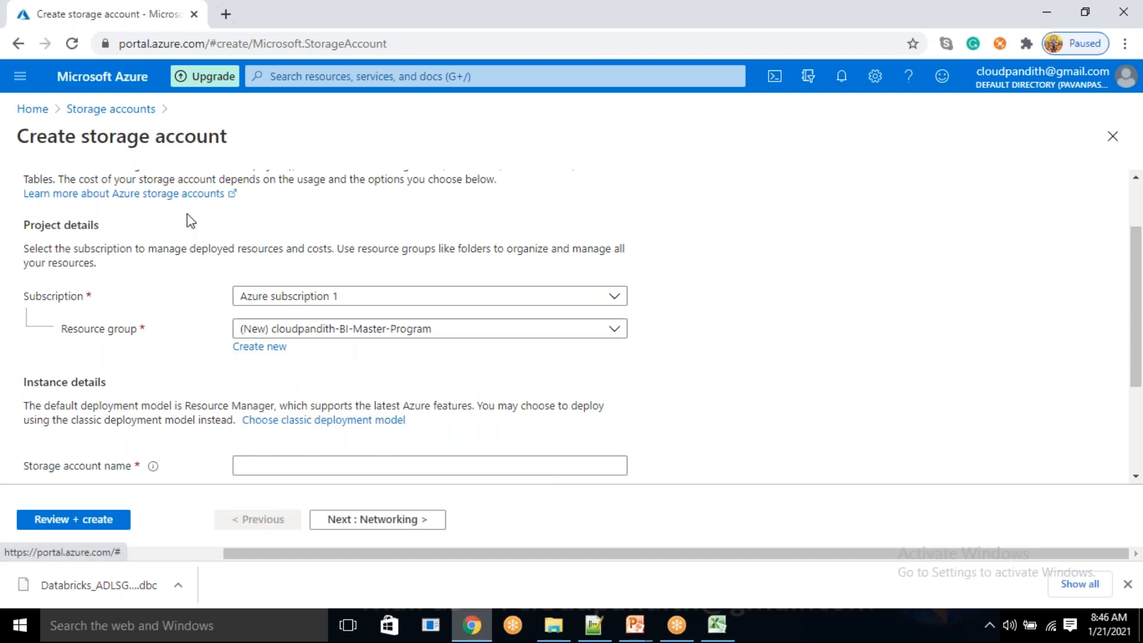
pyautogui.moveTo(93, 154); pyautogui.dragTo(238, 158)
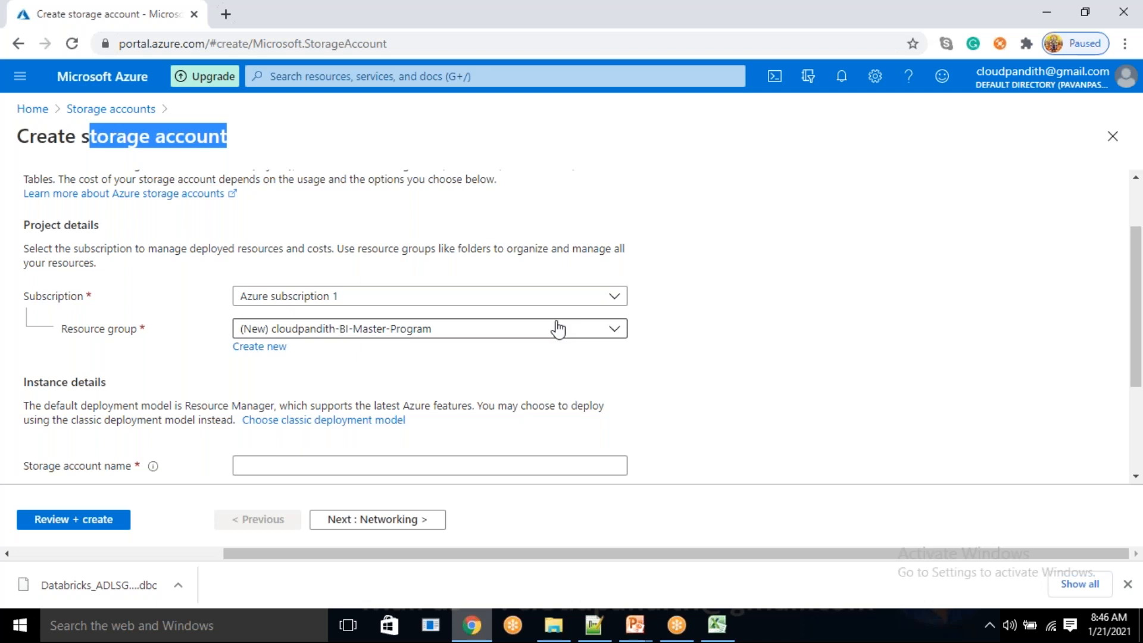
pyautogui.click(546, 339)
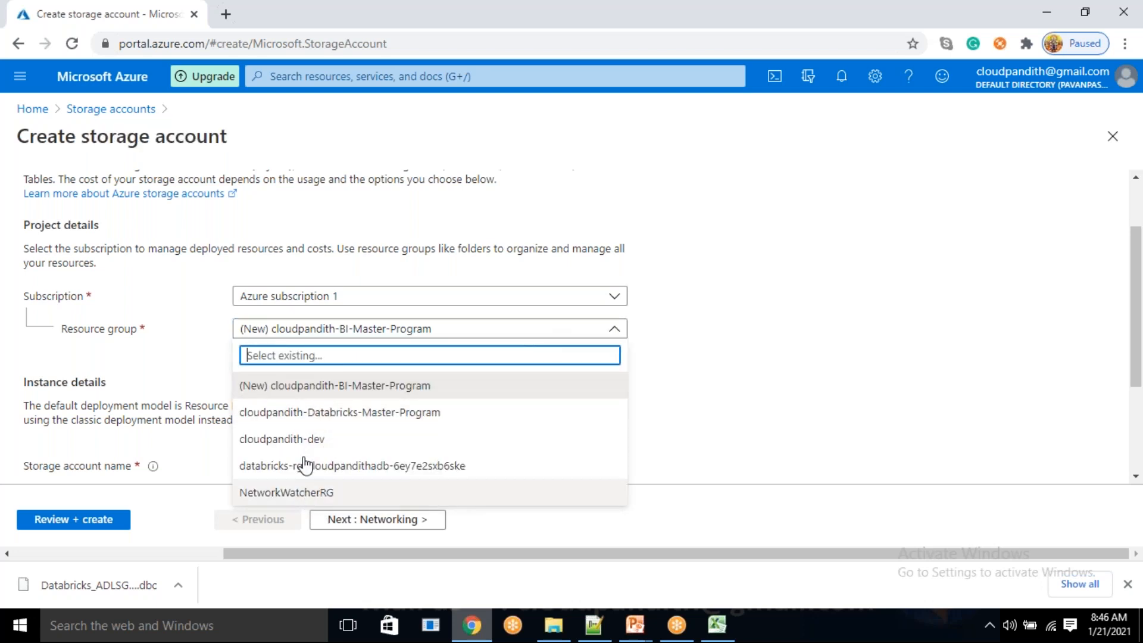
pyautogui.click(317, 388)
# Step: Name the storage account cloudpandithblob0121 in the instance details
pyautogui.scroll(-1, 310, 384)
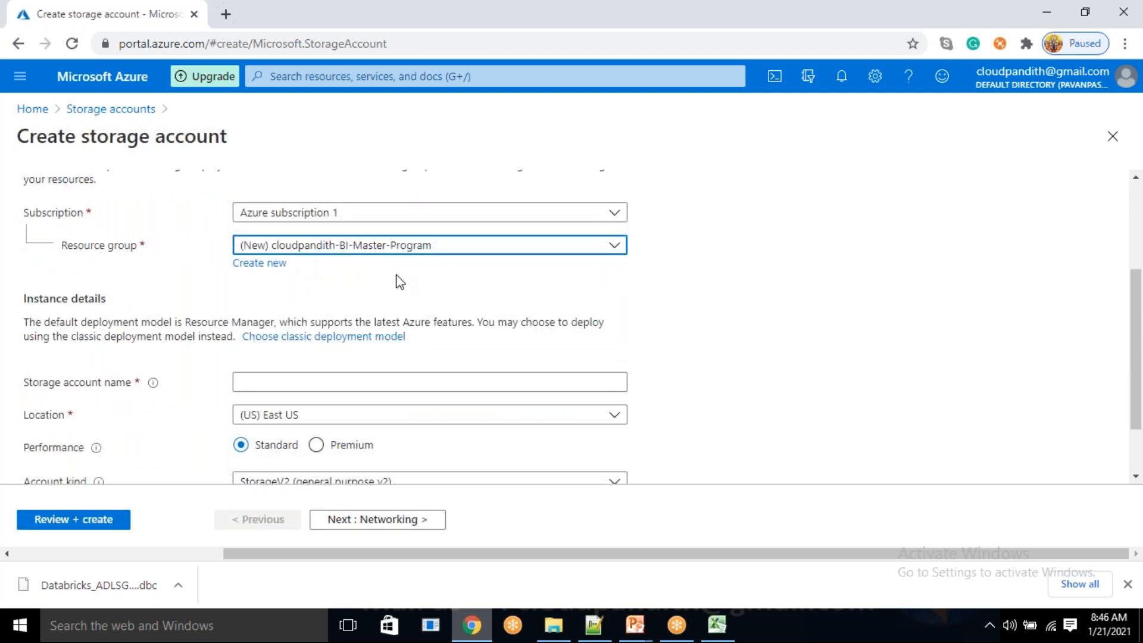
pyautogui.click(280, 380)
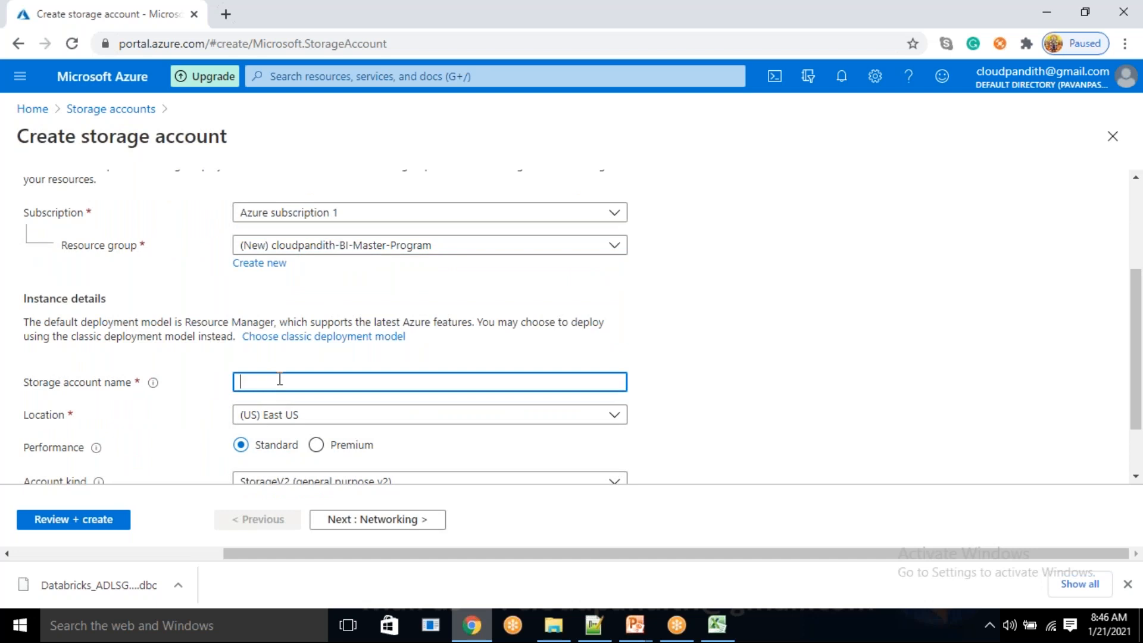
pyautogui.write('cloudpandith')
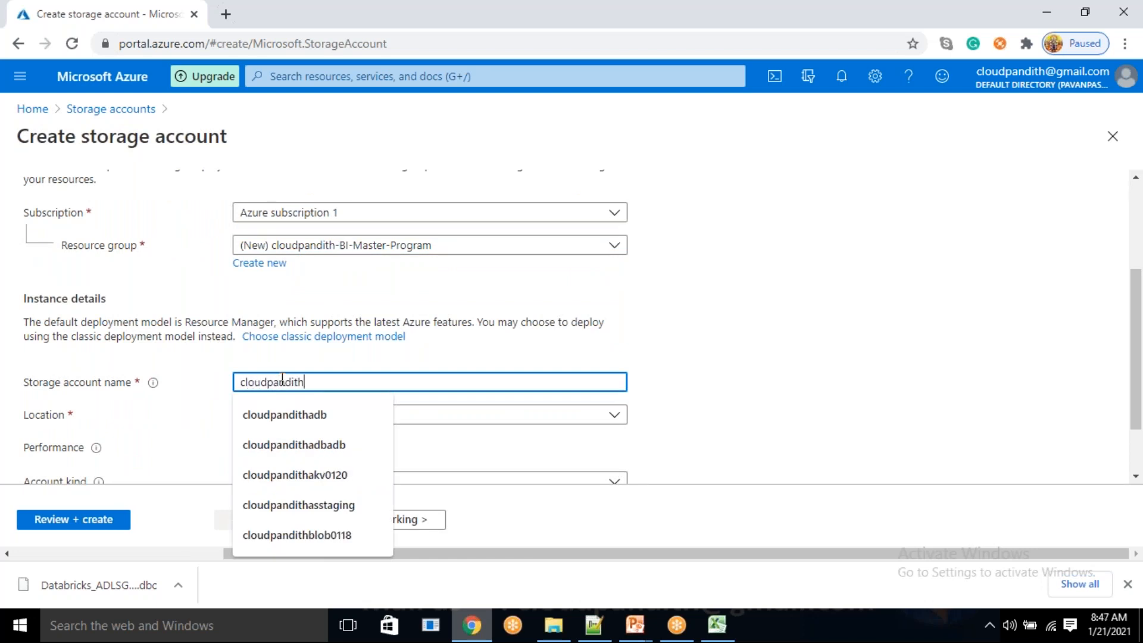
pyautogui.write('cb')
pyautogui.press('BackSpace')
pyautogui.press('BackSpace')
pyautogui.write('b')
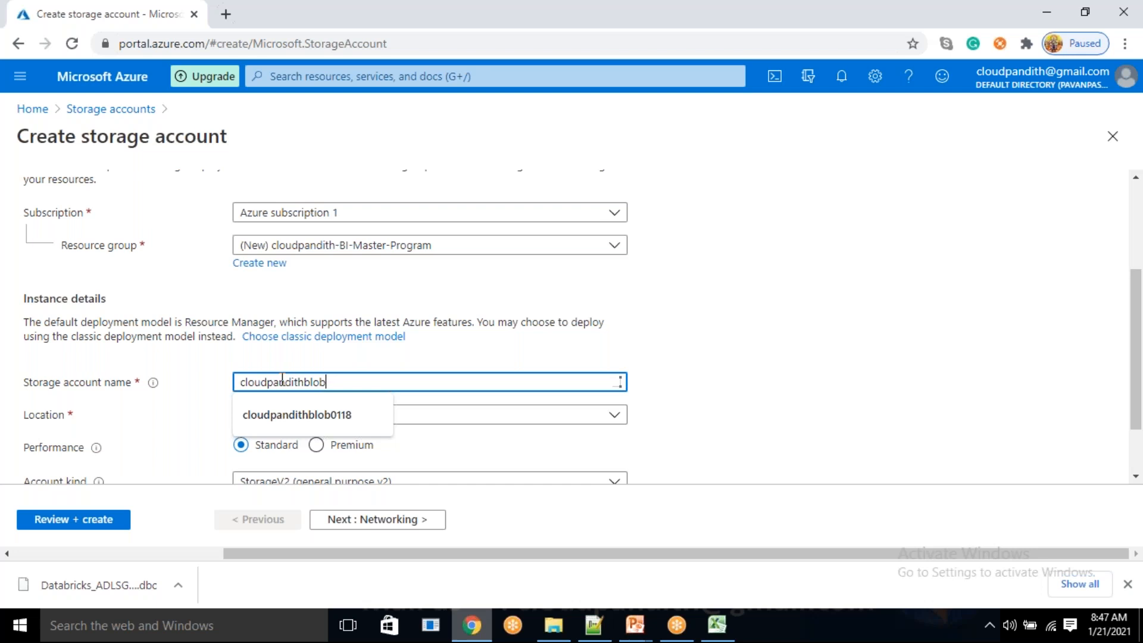
pyautogui.write('lob0121')
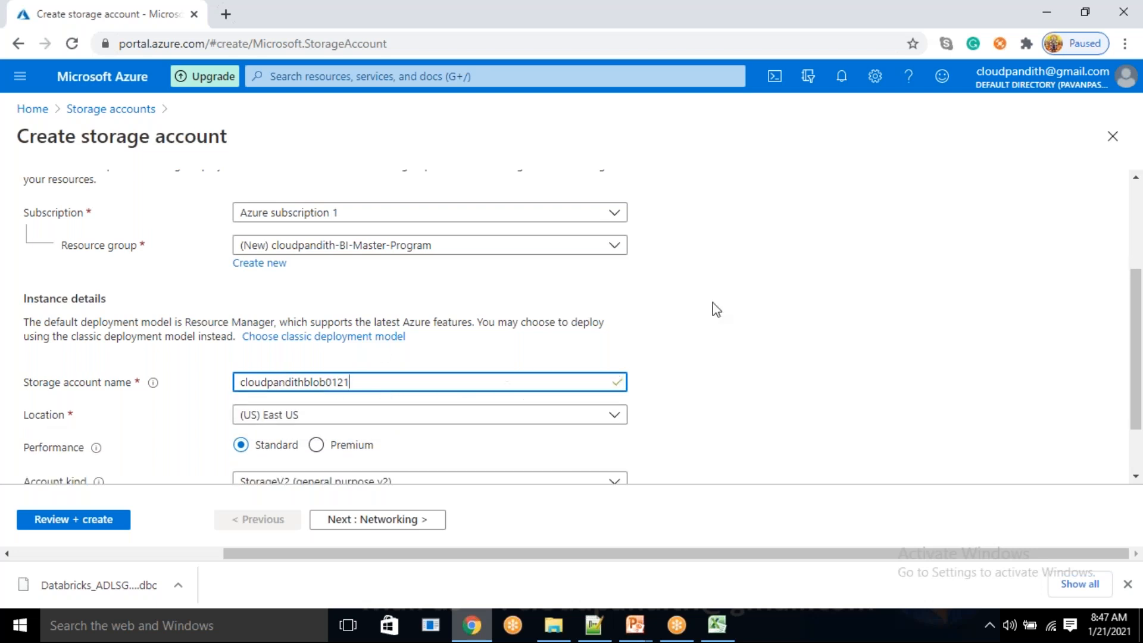
pyautogui.click(649, 326)
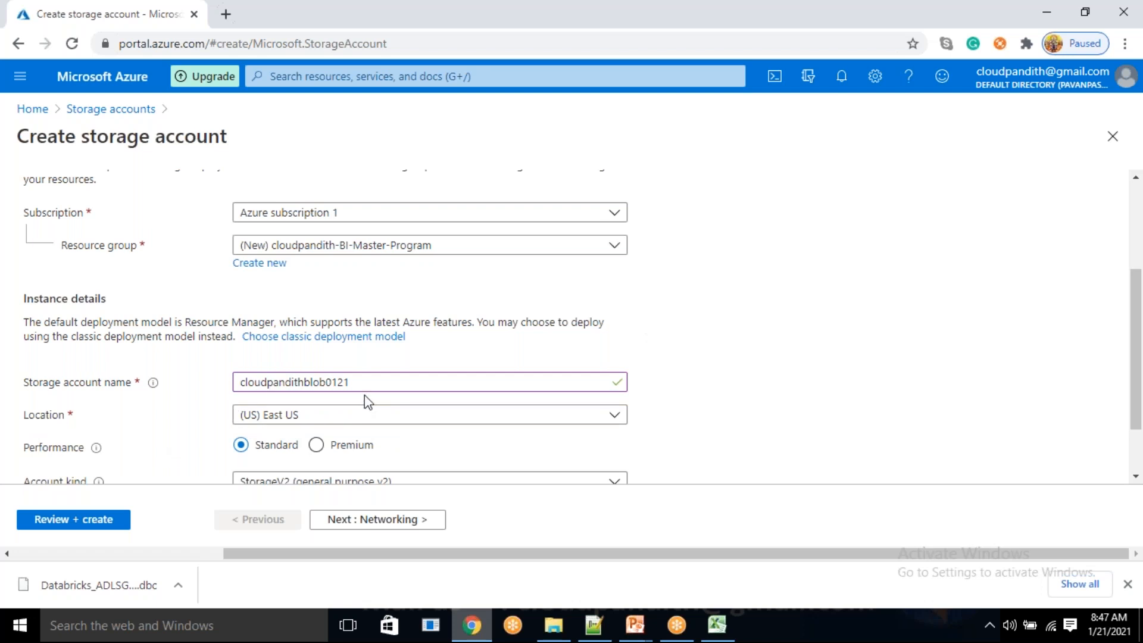
pyautogui.moveTo(370, 383); pyautogui.dragTo(228, 381)
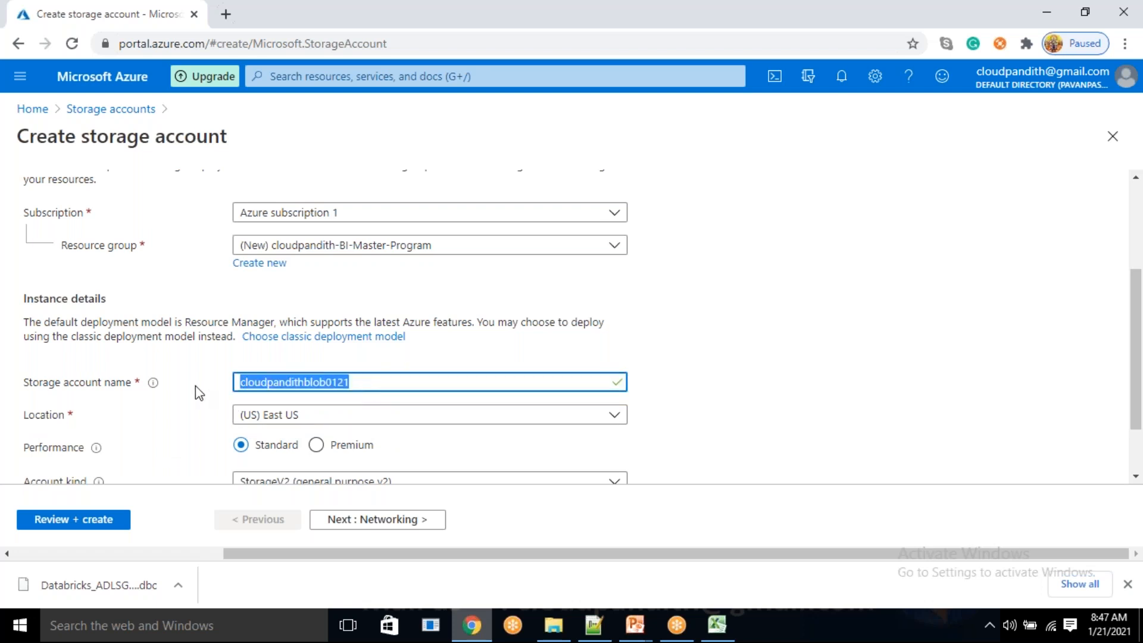
# Step: Browse the storage account's location options and filter them by "india"
pyautogui.scroll(-1, 140, 370)
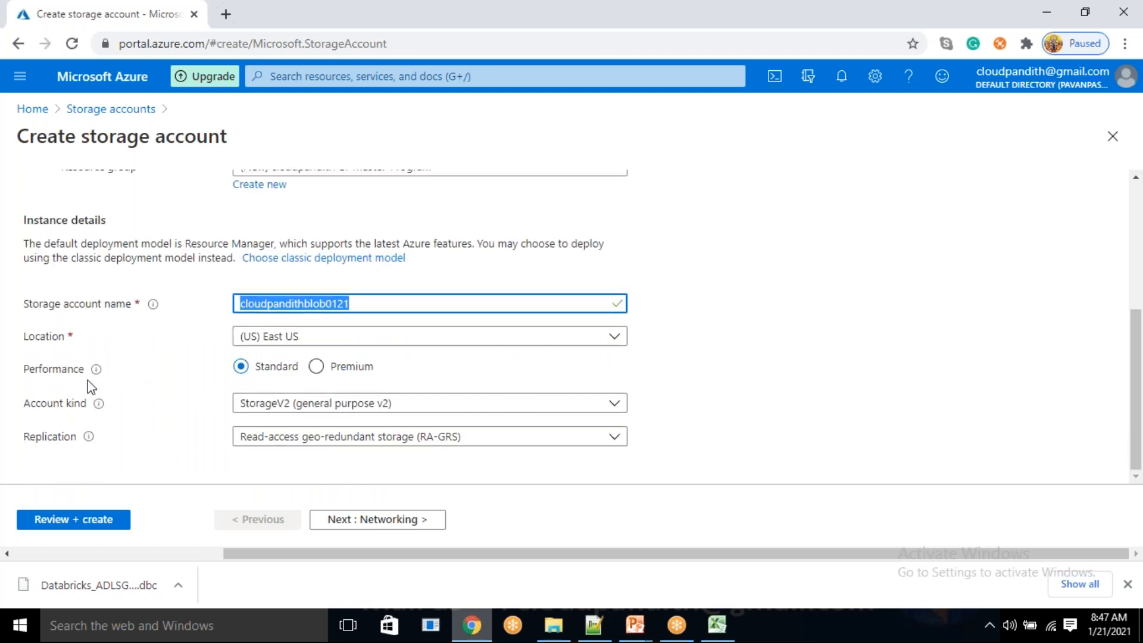
pyautogui.click(321, 336)
pyautogui.scroll(-6, 298, 230)
pyautogui.write('i')
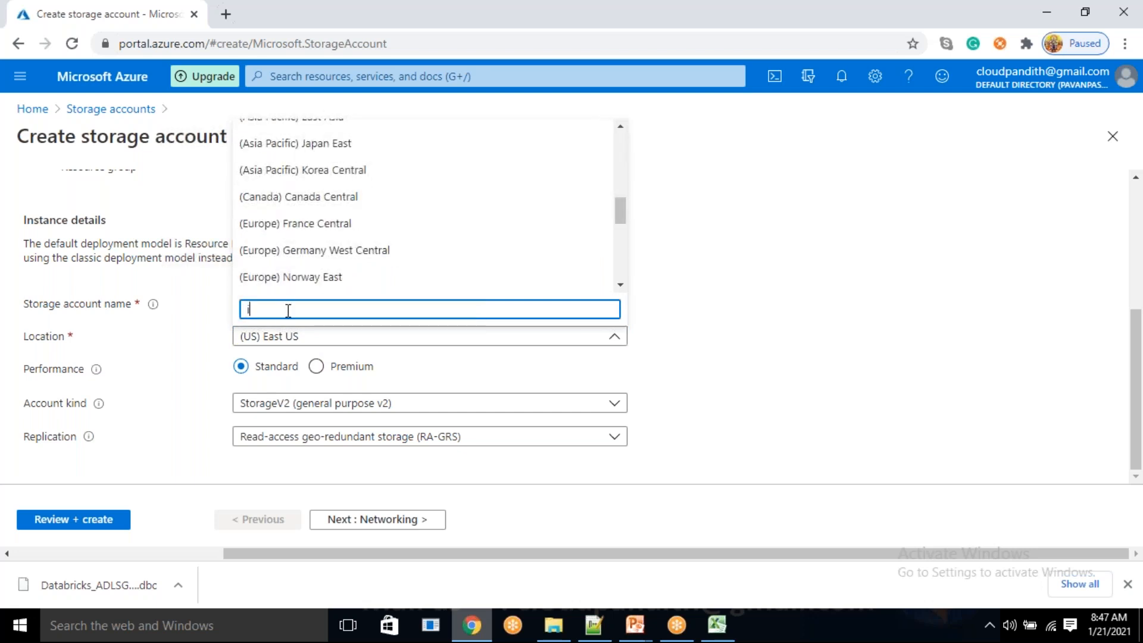
pyautogui.write('ndia')
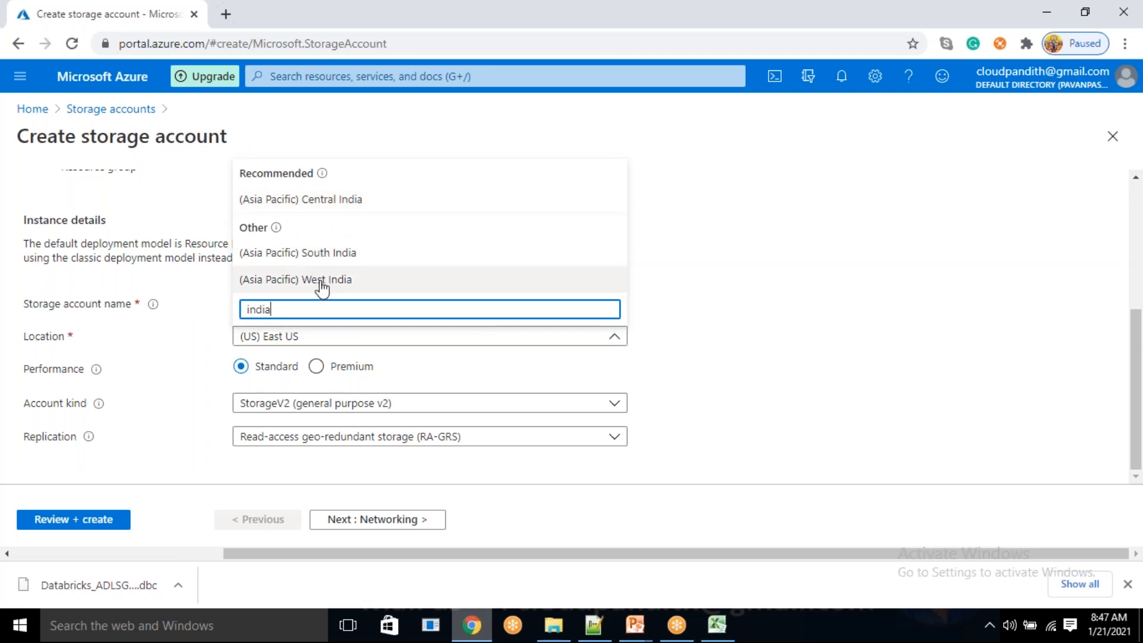
# Step: Filter the location options by "usa", shorten the filter to "us", and browse the matching regions
pyautogui.moveTo(311, 310); pyautogui.dragTo(195, 306)
pyautogui.press('BackSpace')
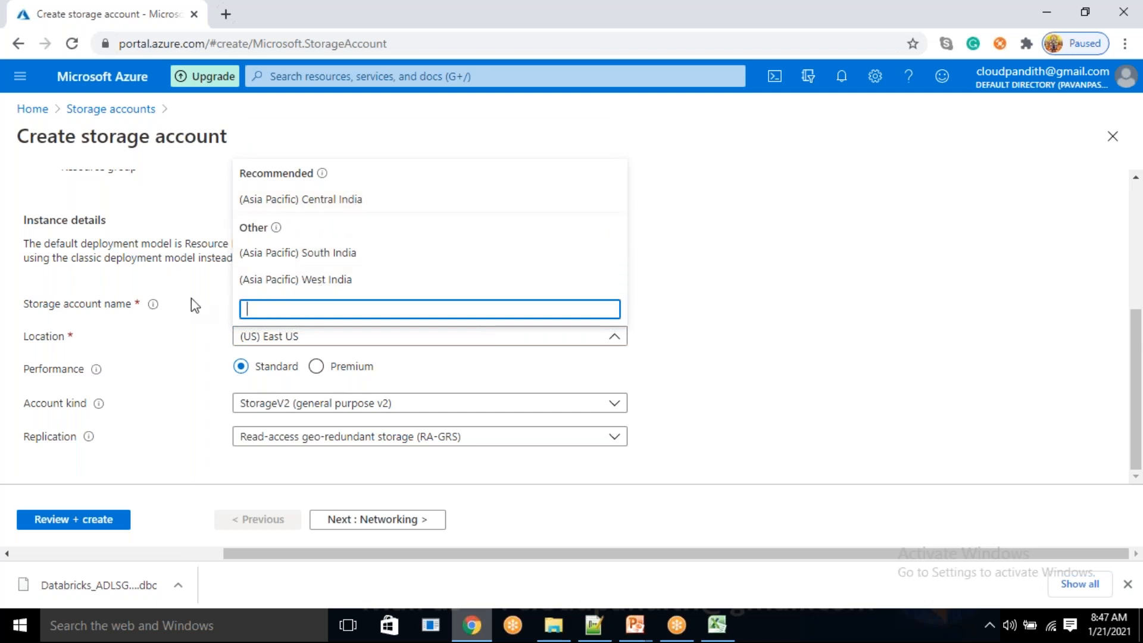
pyautogui.write('usa')
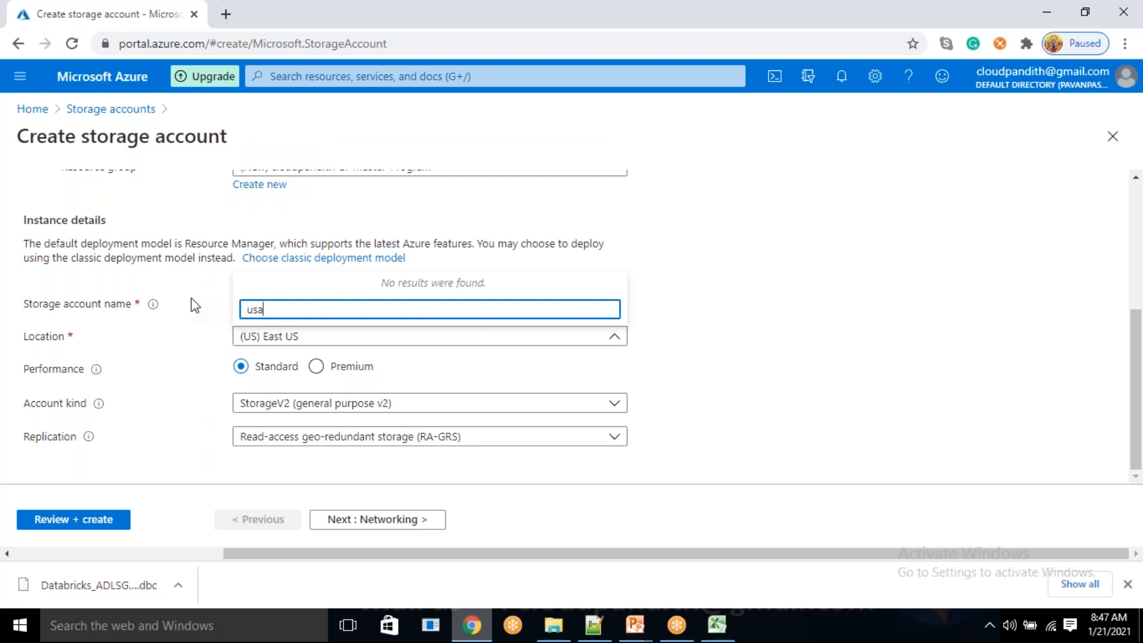
pyautogui.press('BackSpace')
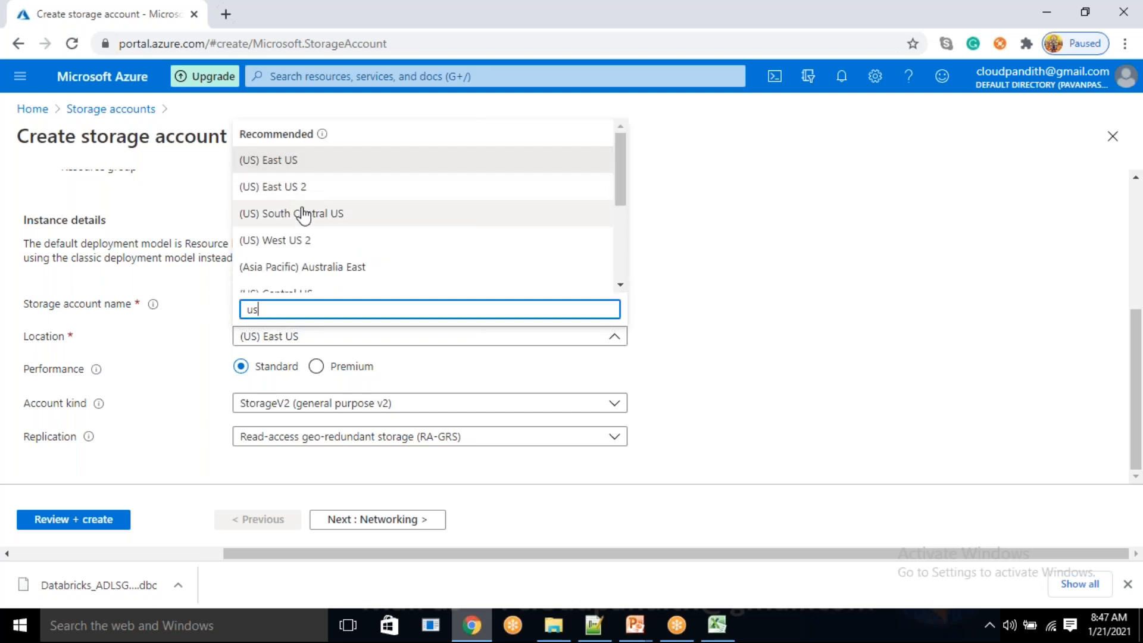
pyautogui.scroll(-3, 351, 247)
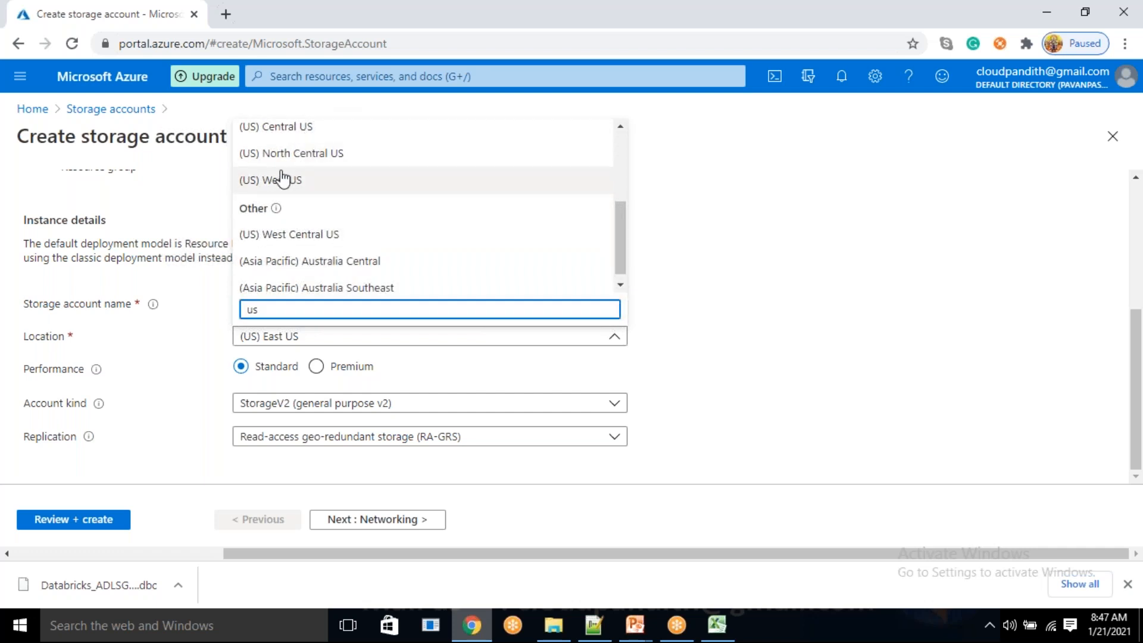
pyautogui.scroll(-1, 319, 247)
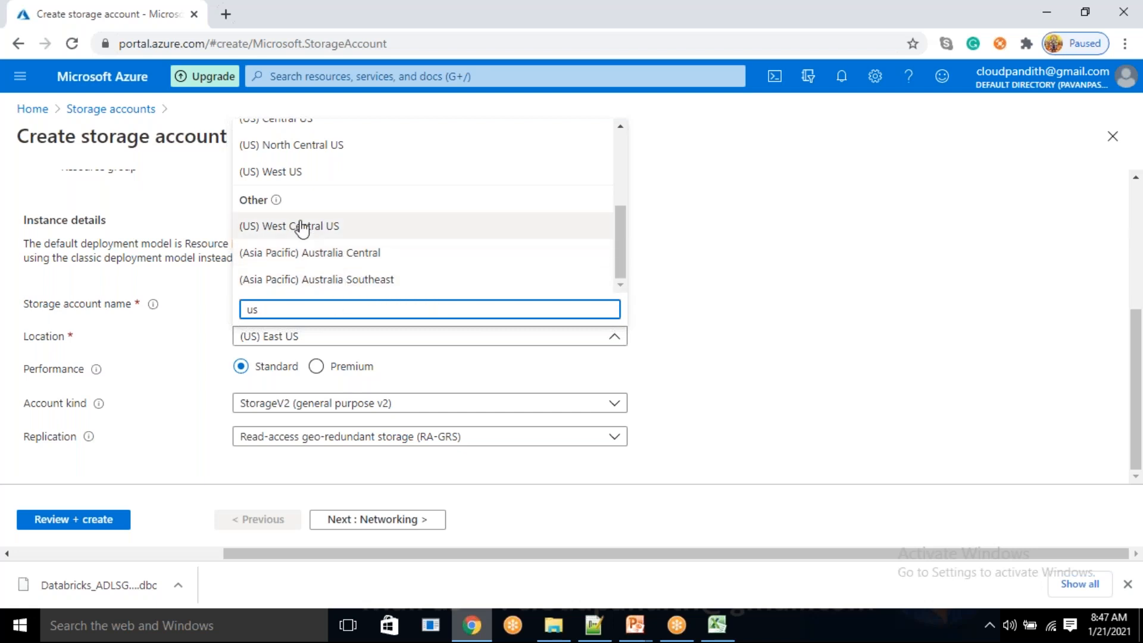
pyautogui.scroll(5, 302, 226)
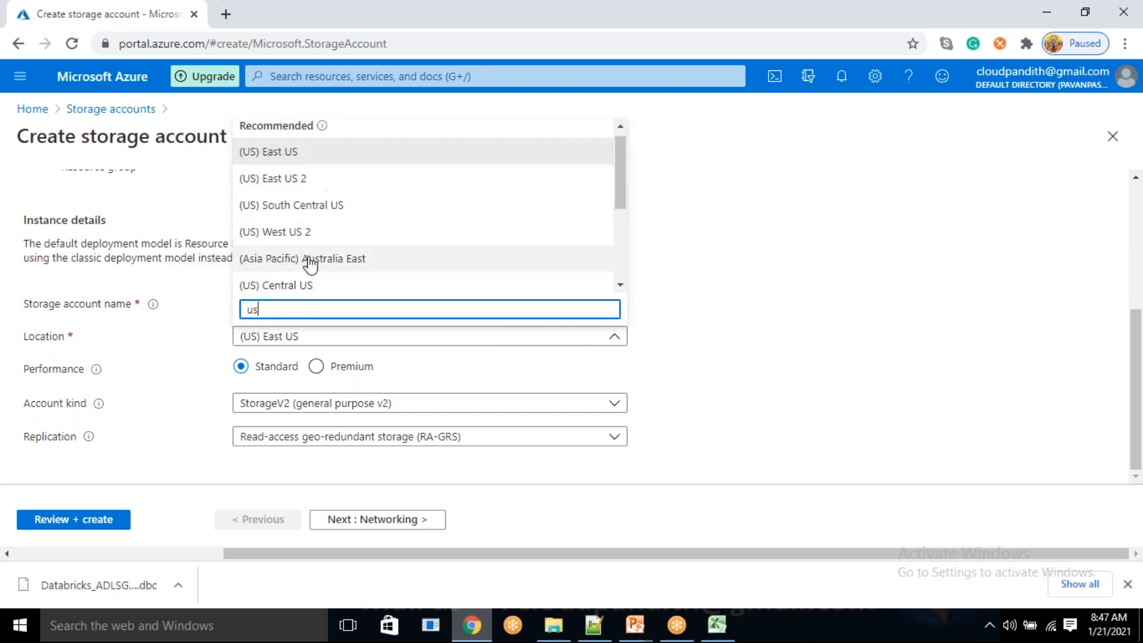
# Step: Check the location options for the UK and Singapore by filtering the list with "uk" and "singa"
pyautogui.press('BackSpace')
pyautogui.write('k')
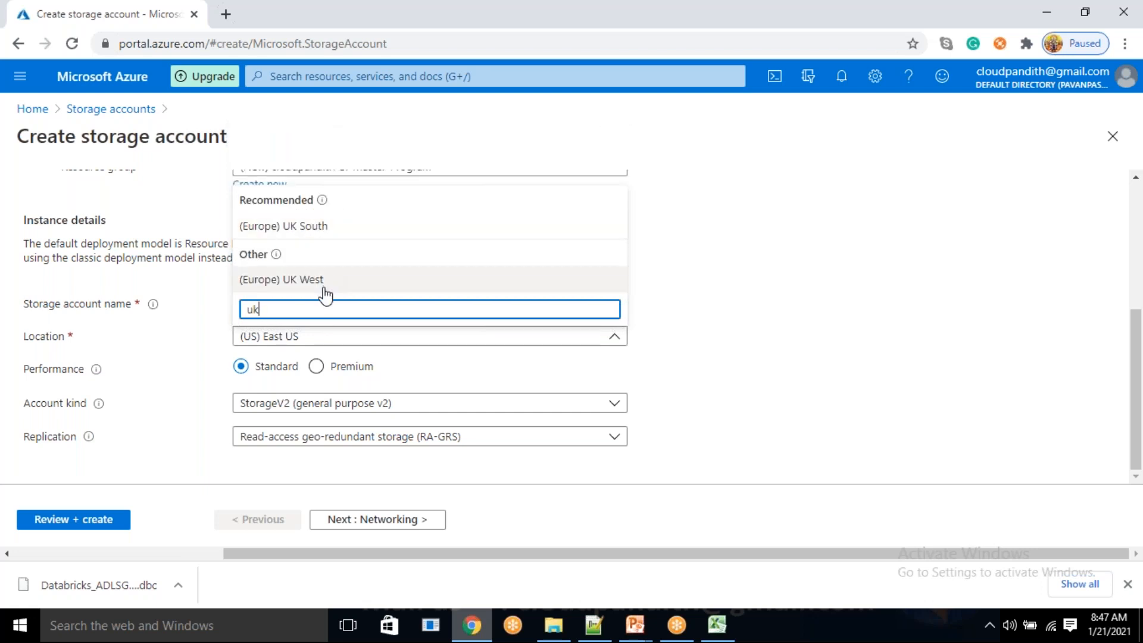
pyautogui.press('BackSpace')
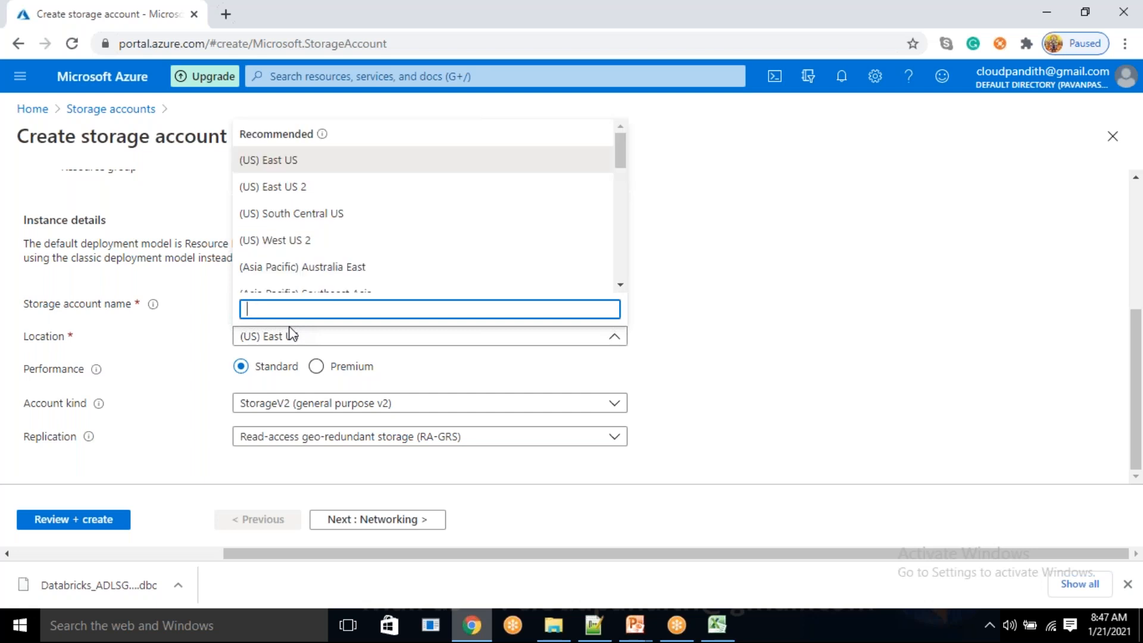
pyautogui.write('singa')
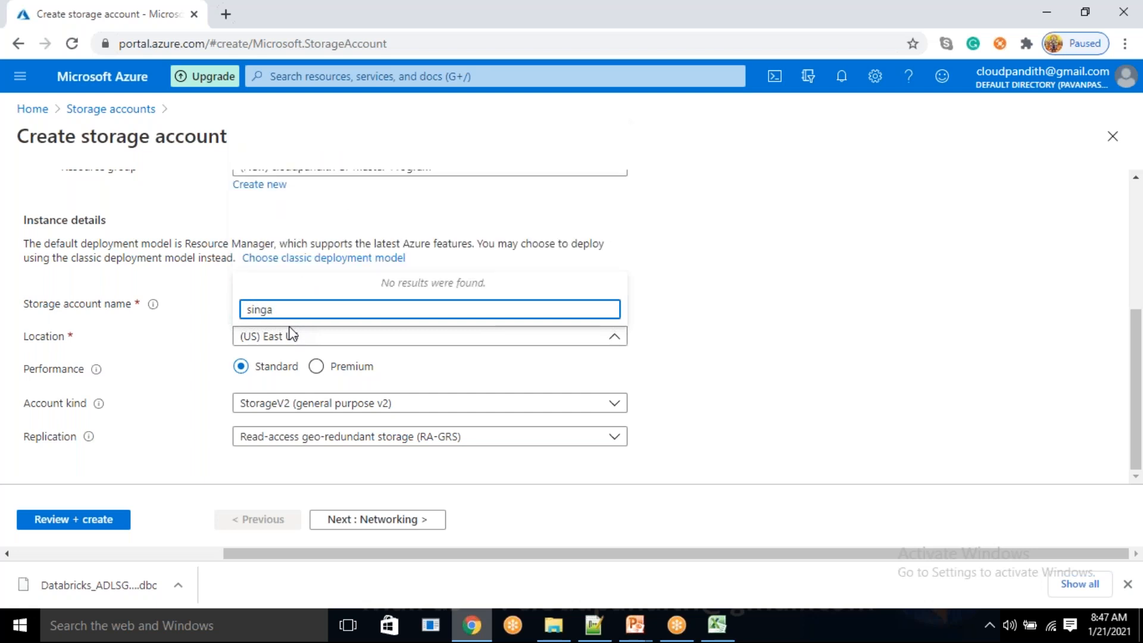
pyautogui.press('BackSpace')
pyautogui.press('BackSpace')
pyautogui.press('BackSpace')
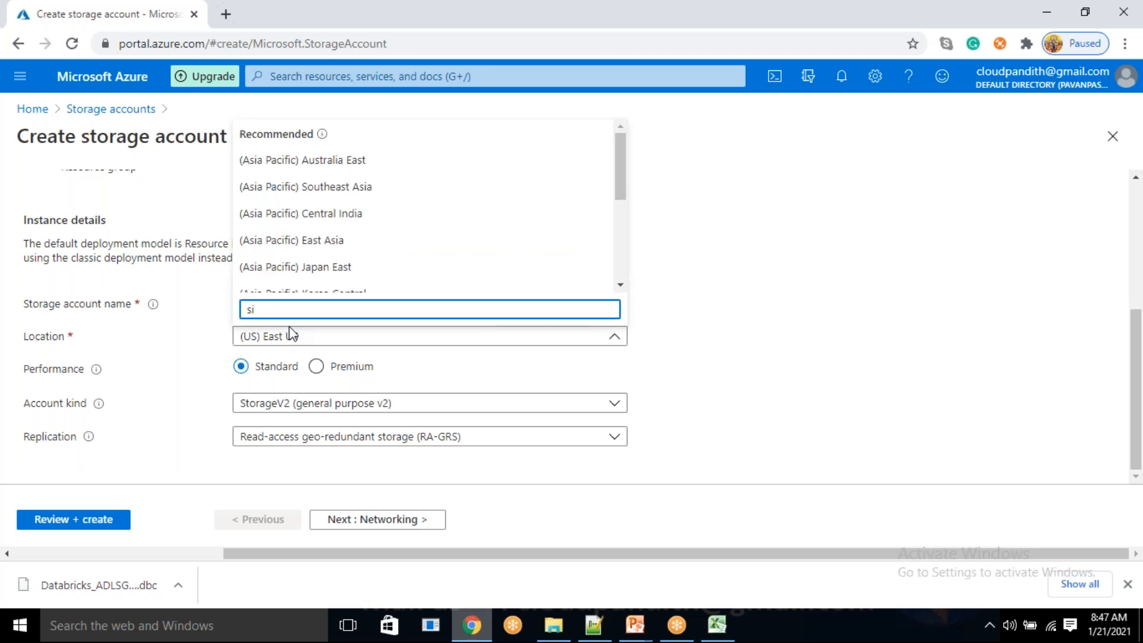
pyautogui.press('BackSpace')
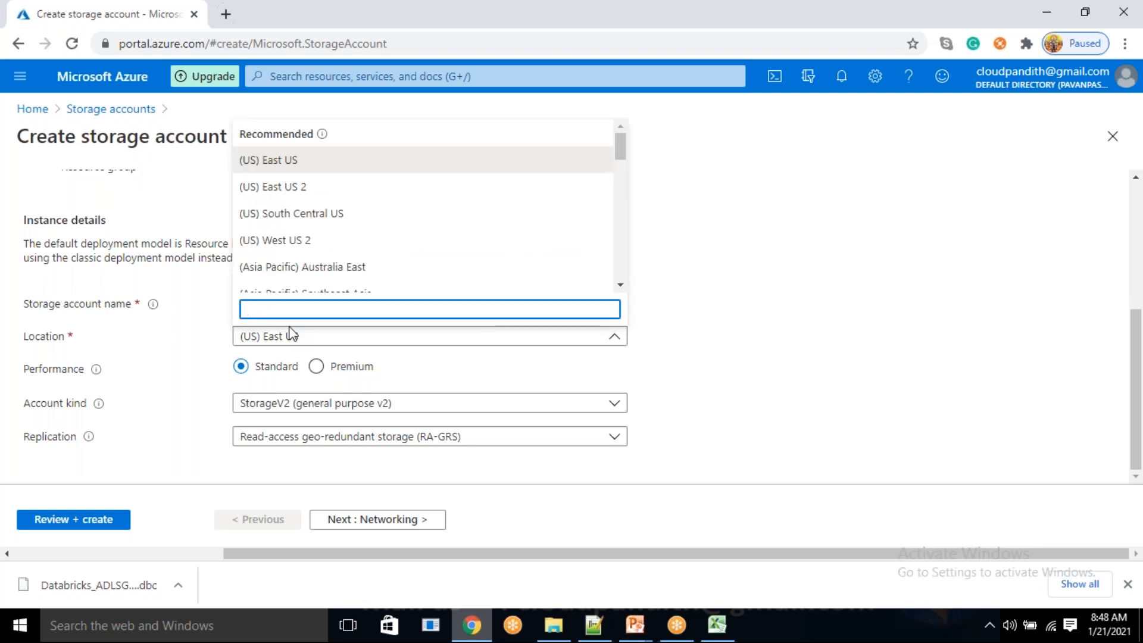
# Step: Filter the location options by "au" and "ne", clear the filter, and browse the full list of regions
pyautogui.write('au')
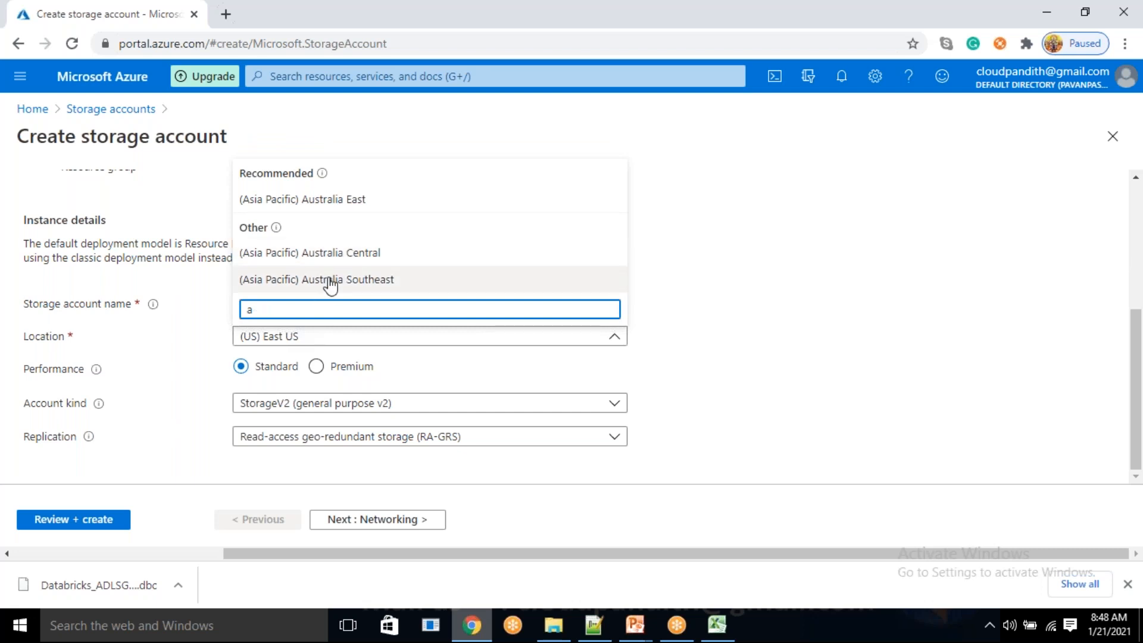
pyautogui.press('BackSpace')
pyautogui.press('BackSpace')
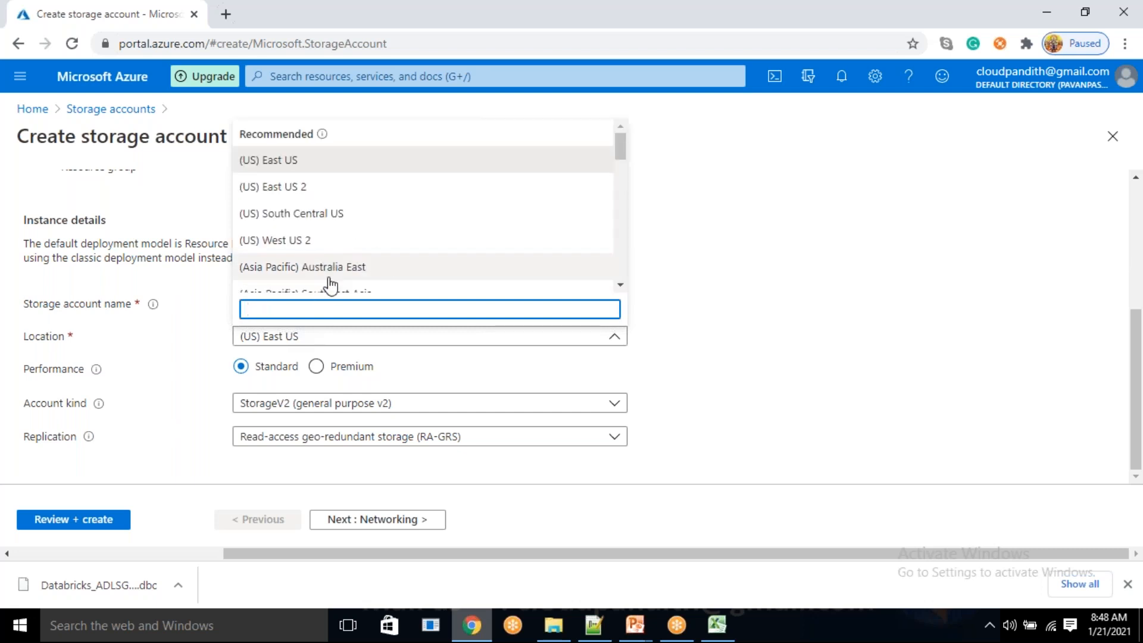
pyautogui.write('nw')
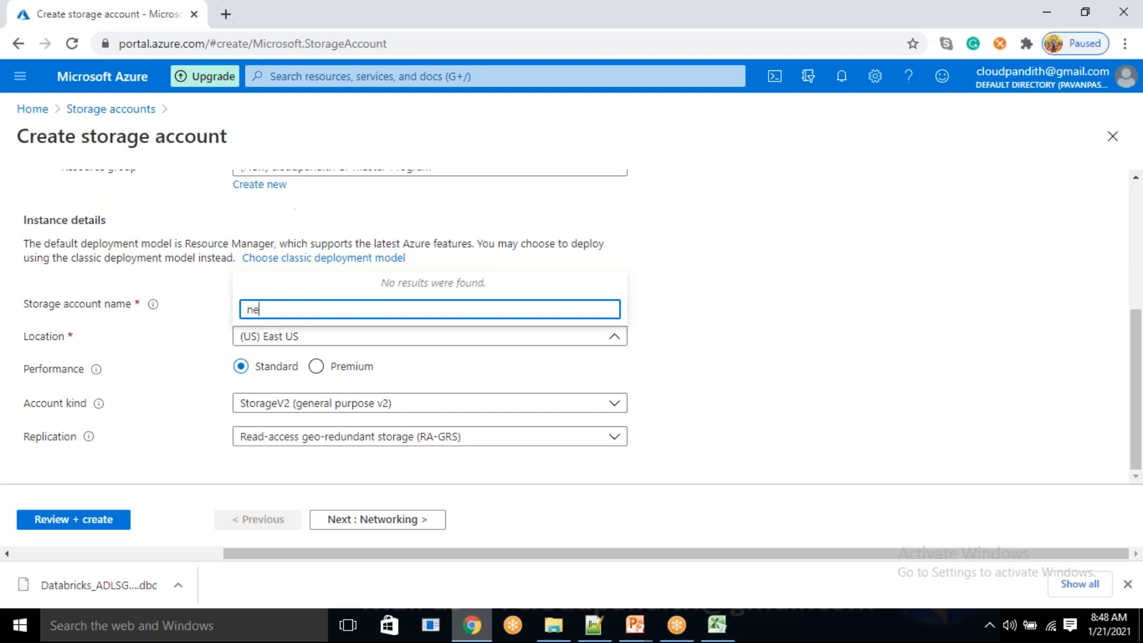
pyautogui.press('BackSpace')
pyautogui.press('BackSpace')
pyautogui.press('BackSpace')
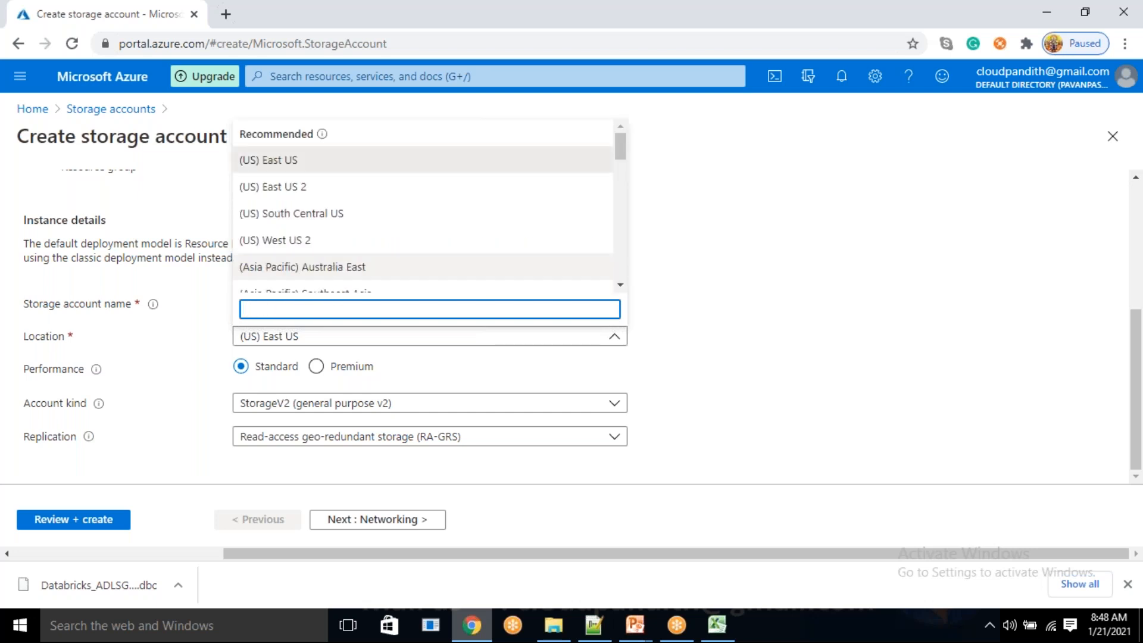
pyautogui.scroll(-9, 363, 253)
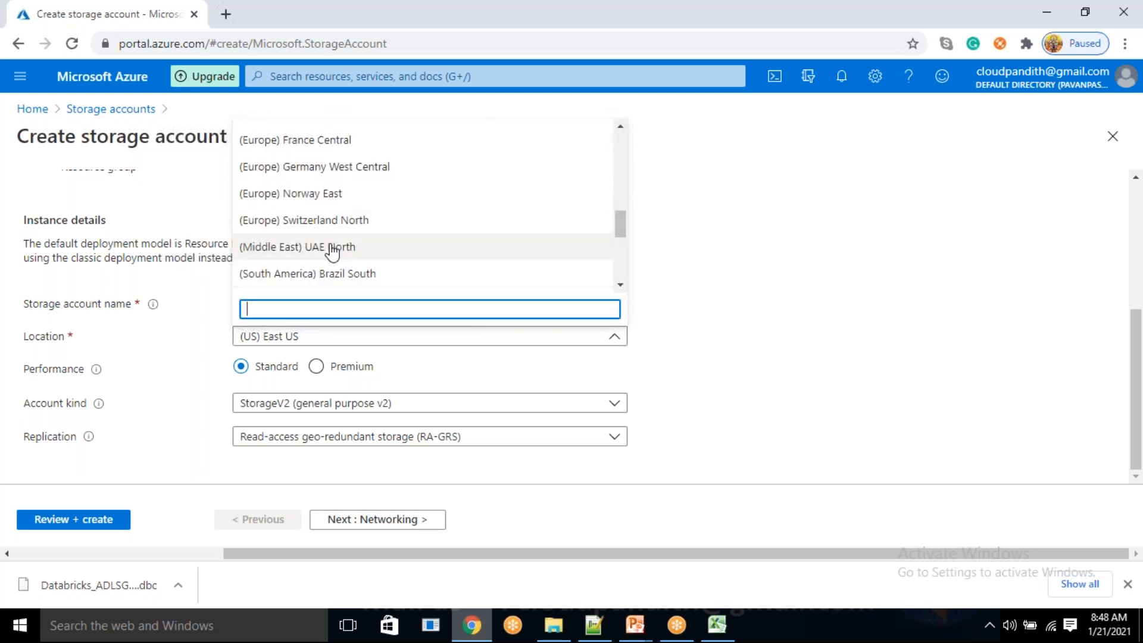
pyautogui.scroll(-3, 350, 285)
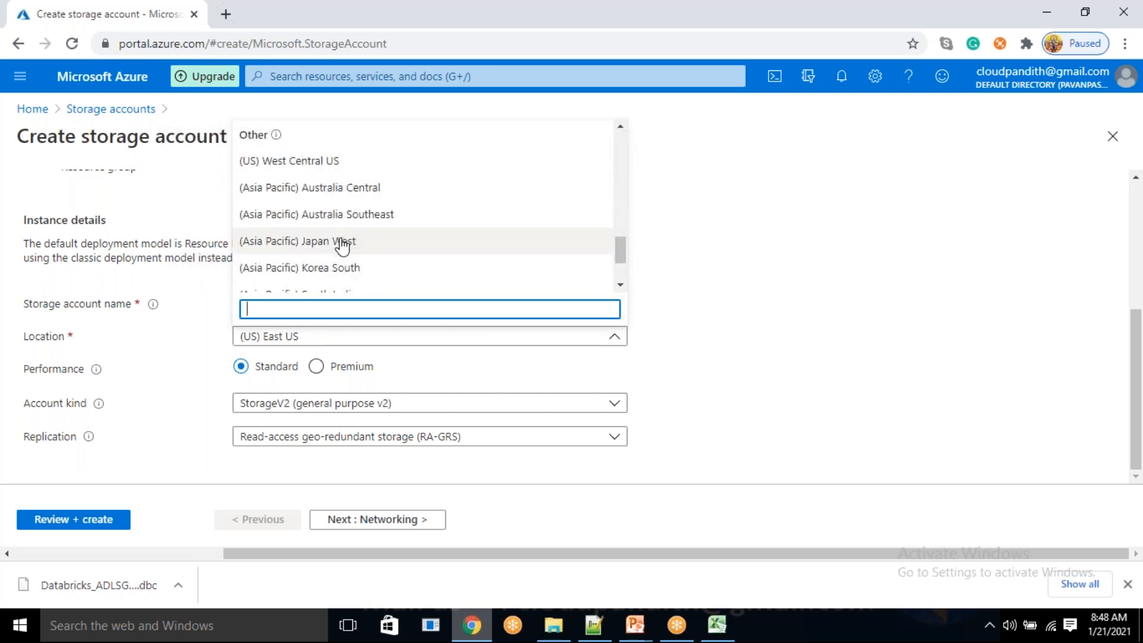
pyautogui.scroll(-2, 342, 277)
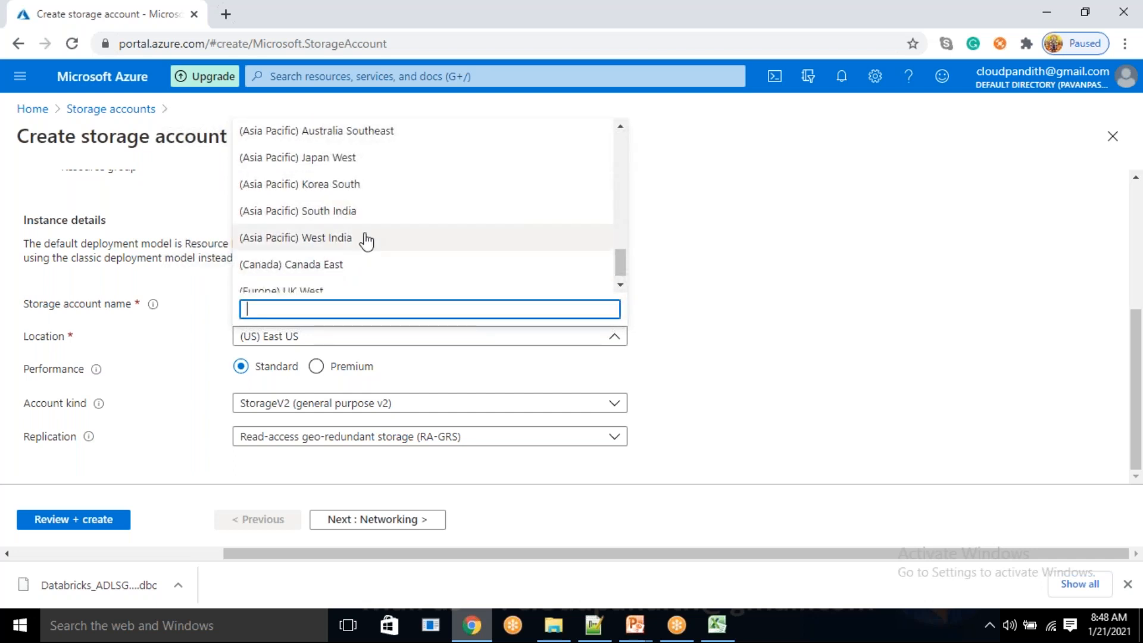
pyautogui.click(594, 216)
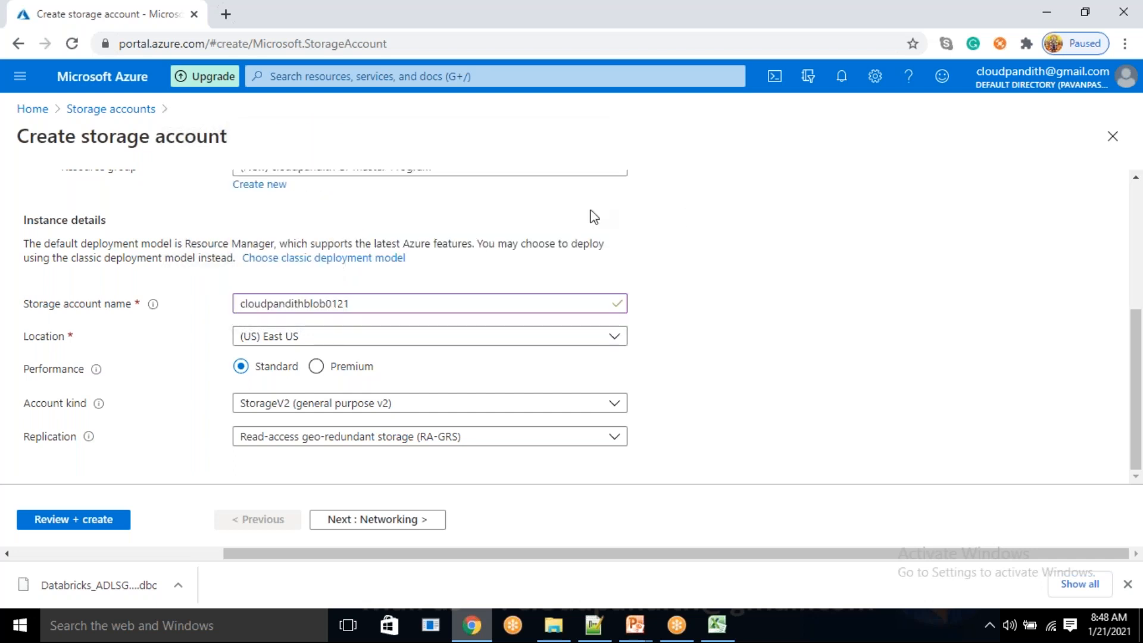
# Step: Set the storage account's location to (Asia Pacific) South India
pyautogui.click(317, 345)
pyautogui.write('india')
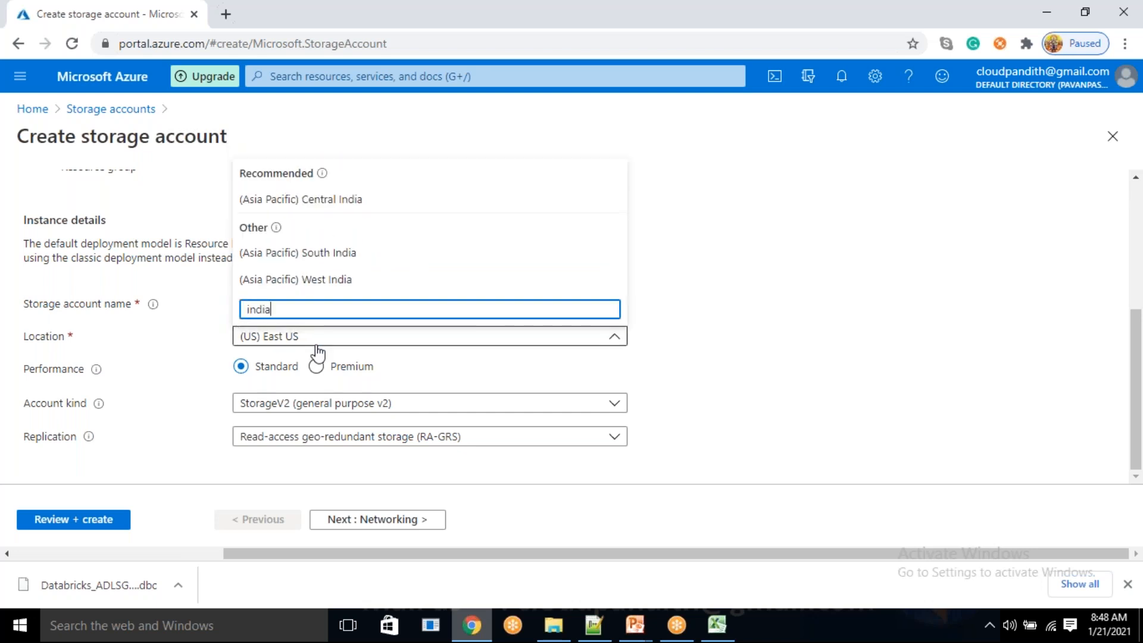
pyautogui.click(334, 255)
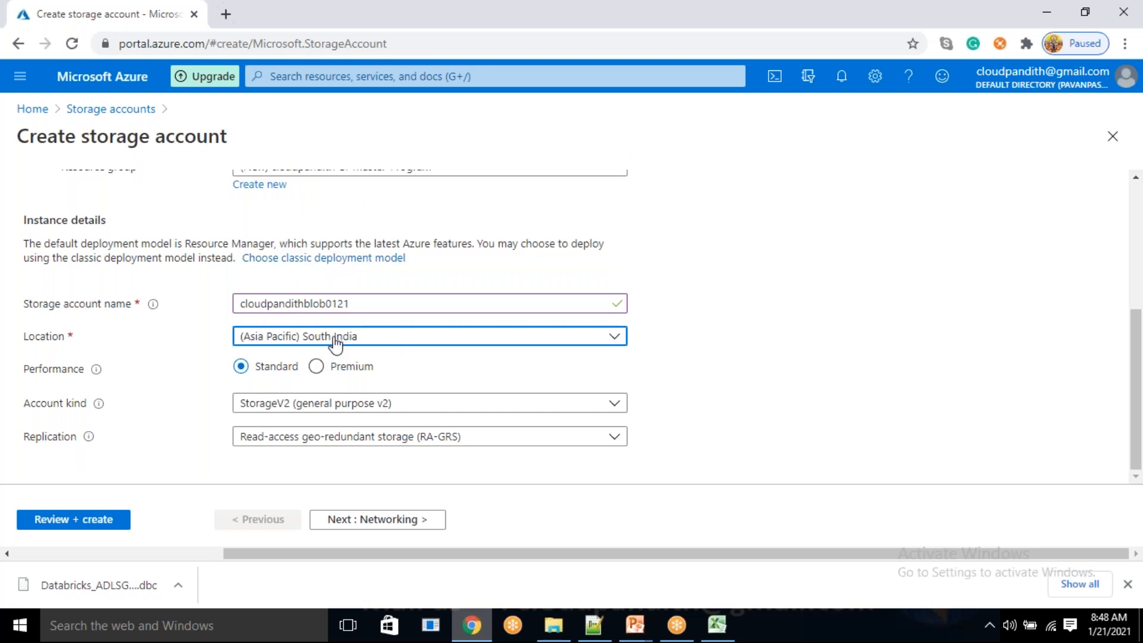
# Step: Switch the performance to Premium, review the account kinds it offers, and return the performance to Standard
pyautogui.moveTo(84, 370); pyautogui.dragTo(74, 374)
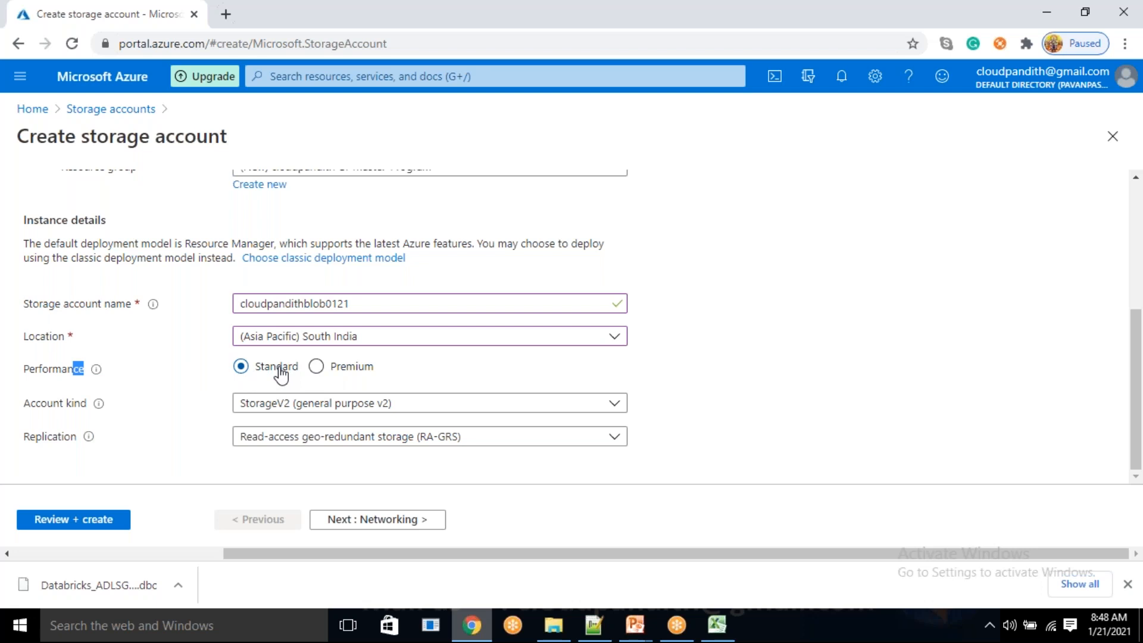
pyautogui.click(355, 365)
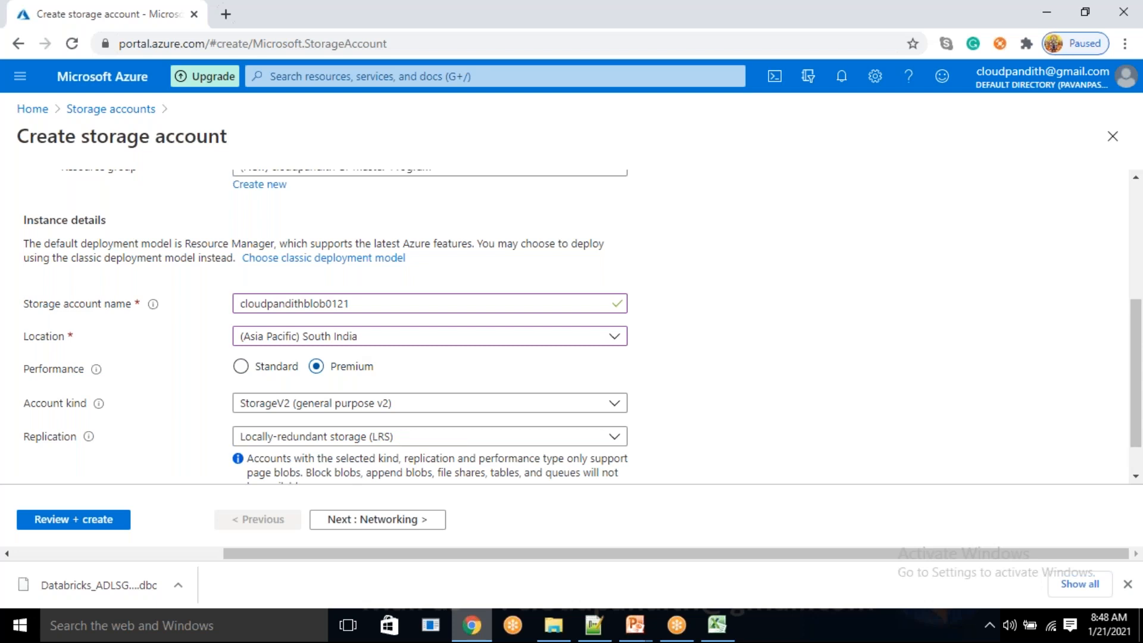
pyautogui.scroll(-1, 428, 327)
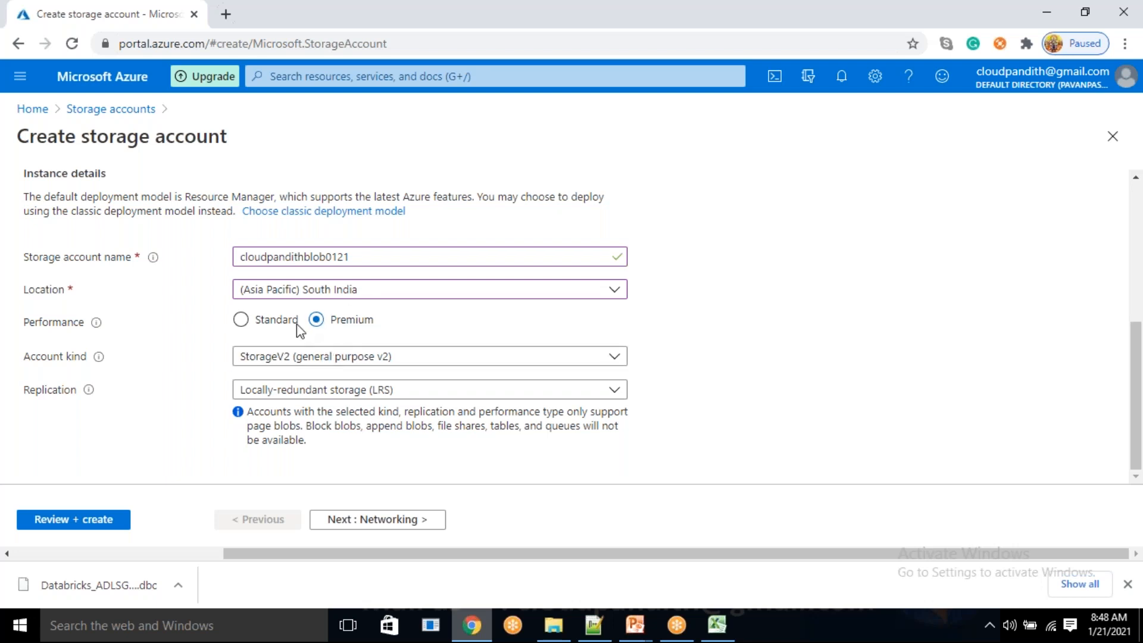
pyautogui.click(264, 361)
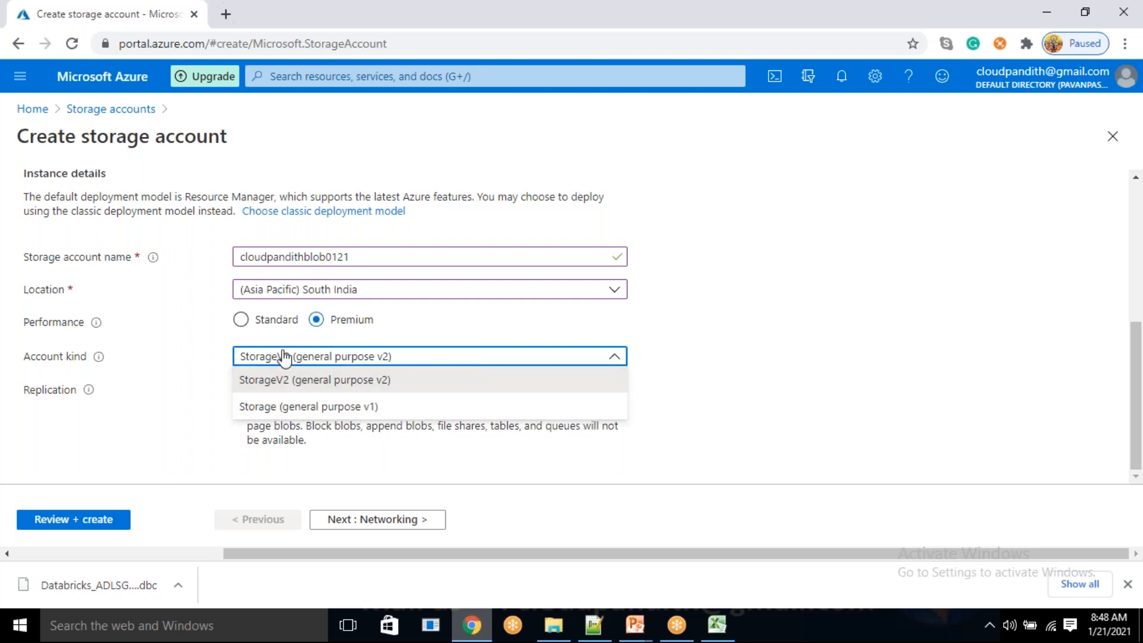
pyautogui.click(269, 331)
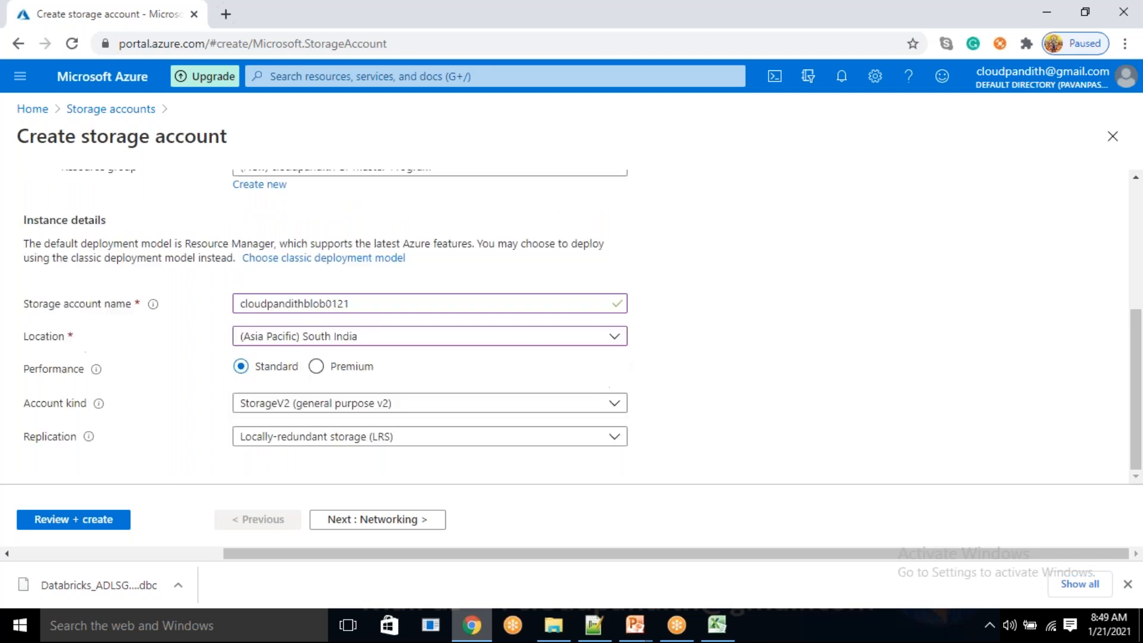
# Step: Compare the account kinds with the Storage Overview slide in PowerPoint, and choose StorageV2 (general purpose v2) in the Azure form
pyautogui.click(297, 404)
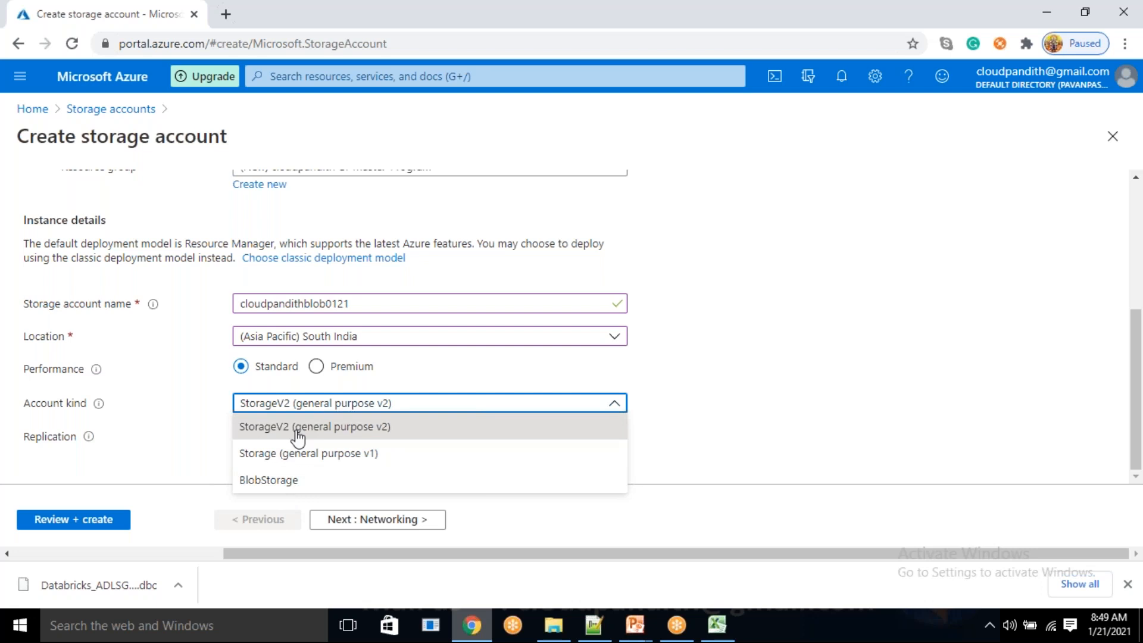
pyautogui.click(711, 399)
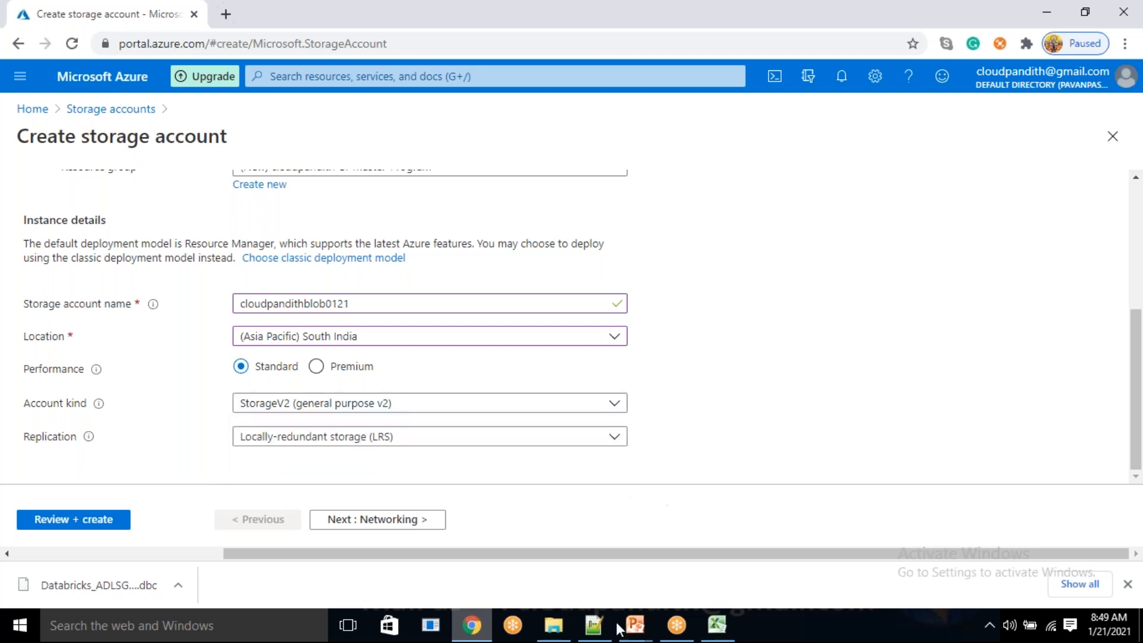
pyautogui.moveTo(635, 625)
pyautogui.click(724, 563)
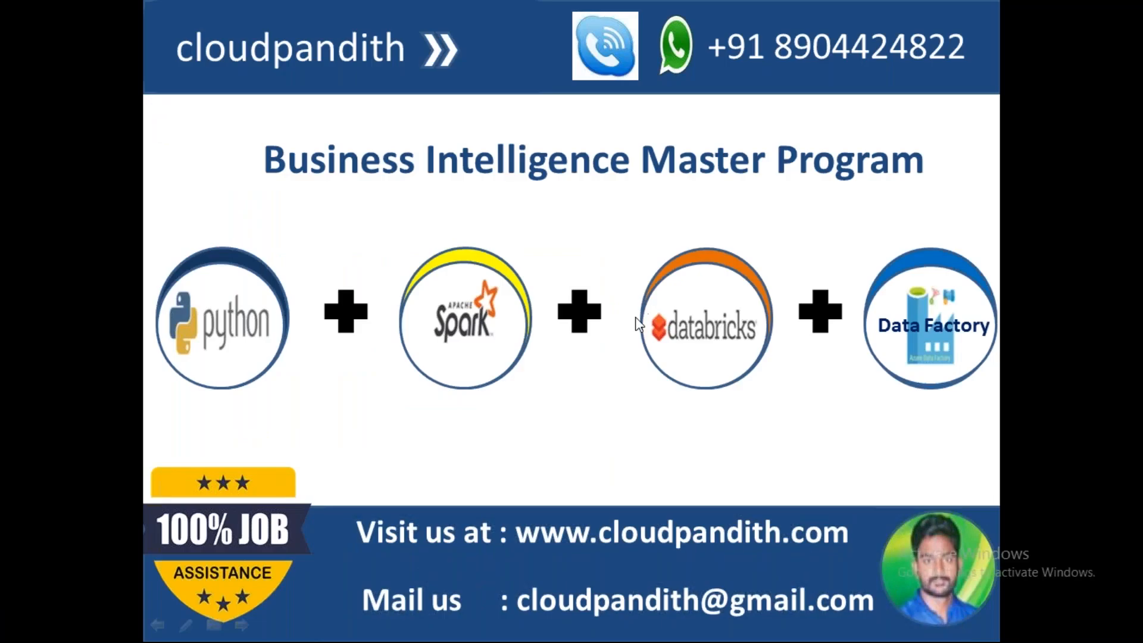
pyautogui.click(635, 317)
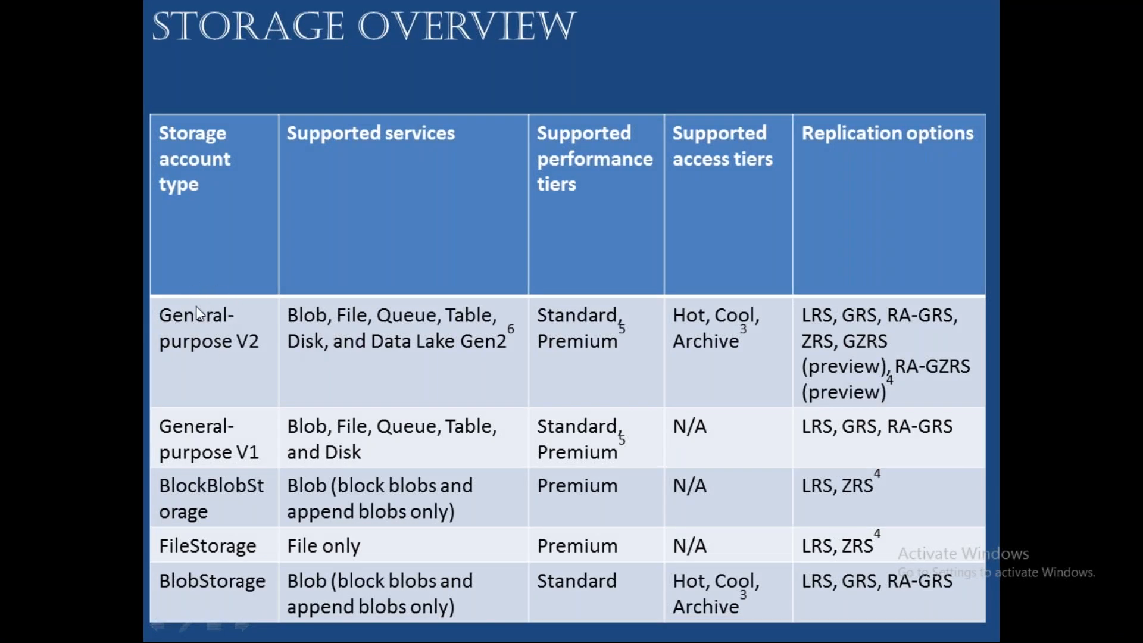
pyautogui.hotkey('alt', 'Tab')
pyautogui.click(290, 405)
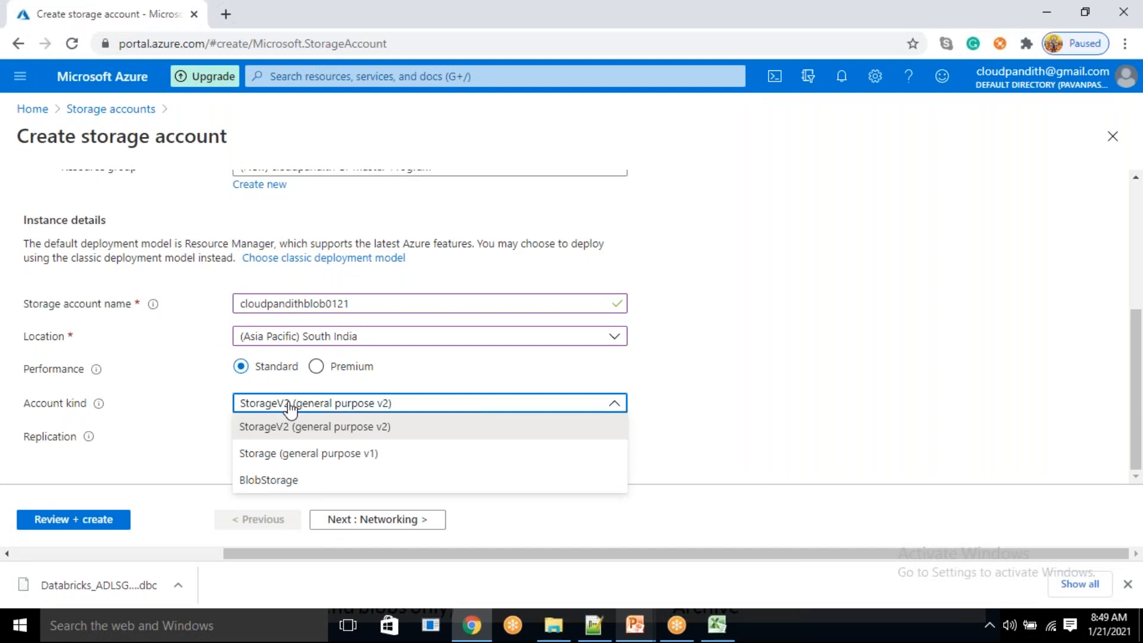
pyautogui.click(345, 428)
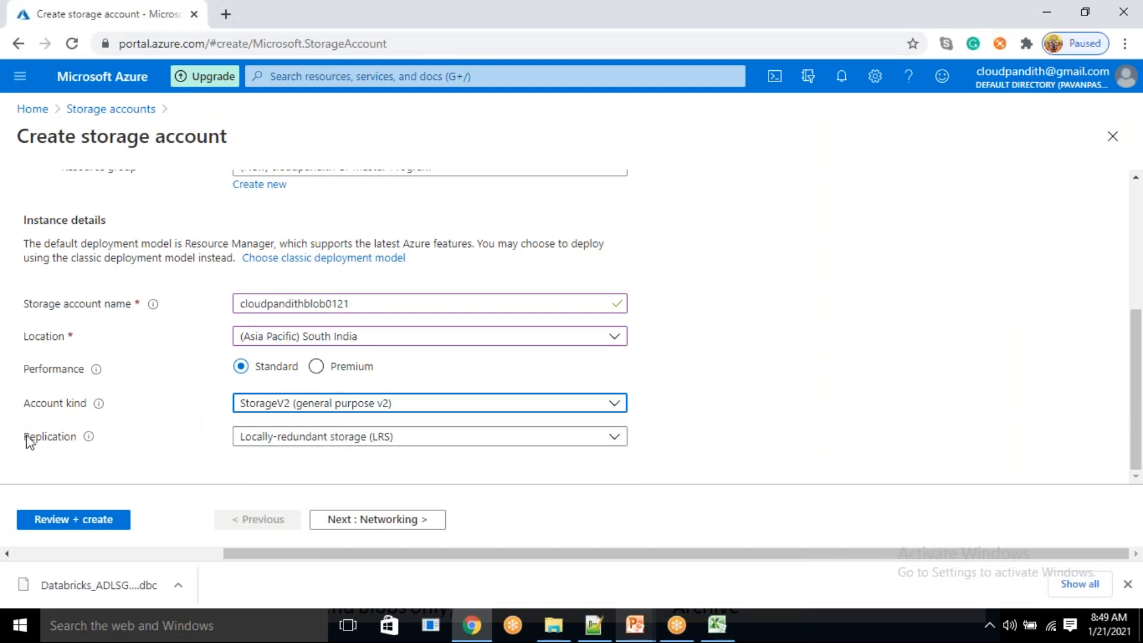
# Step: Compare the replication options offered for StorageV2 in South India with the Storage Overview slide in PowerPoint
pyautogui.hotkey('alt', 'Tab')
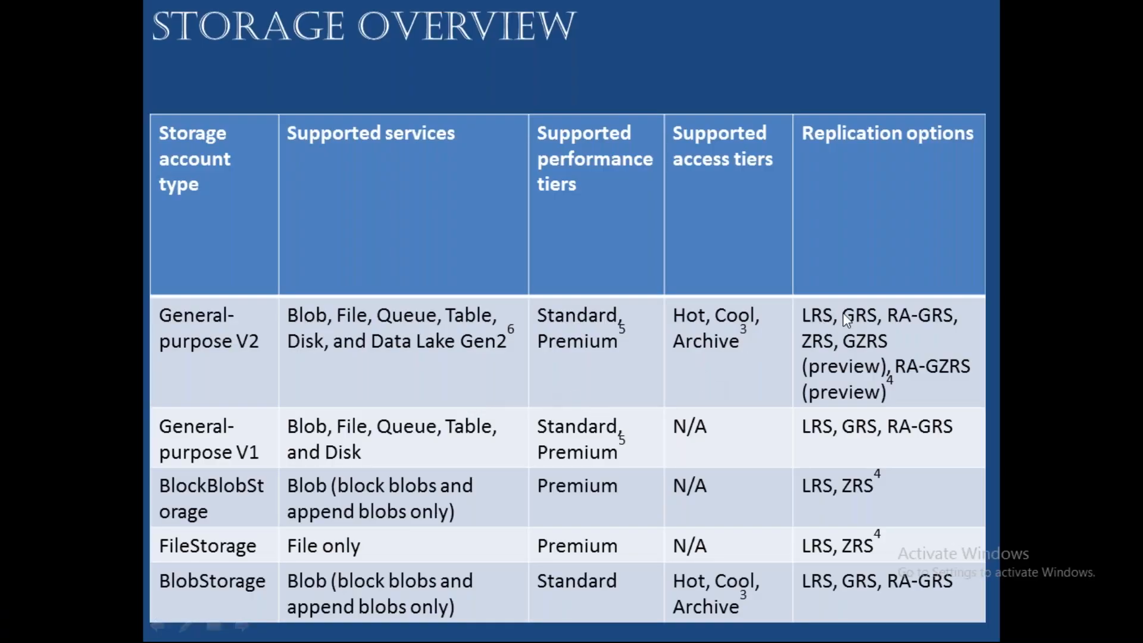
pyautogui.hotkey('alt', 'Tab')
pyautogui.click(350, 439)
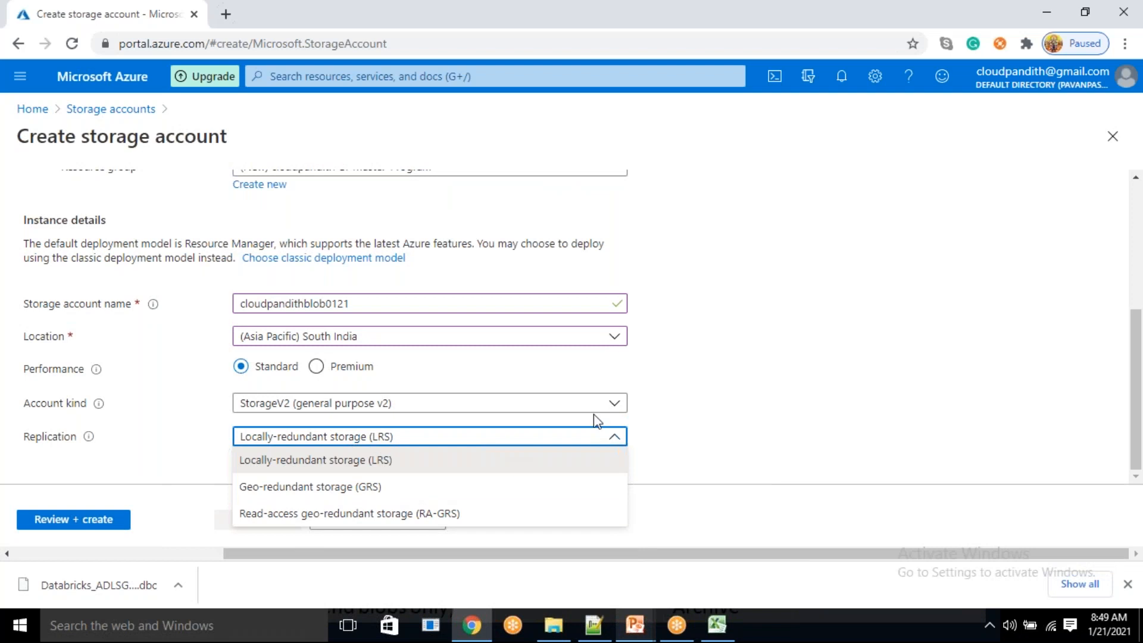
pyautogui.click(699, 365)
pyautogui.click(359, 439)
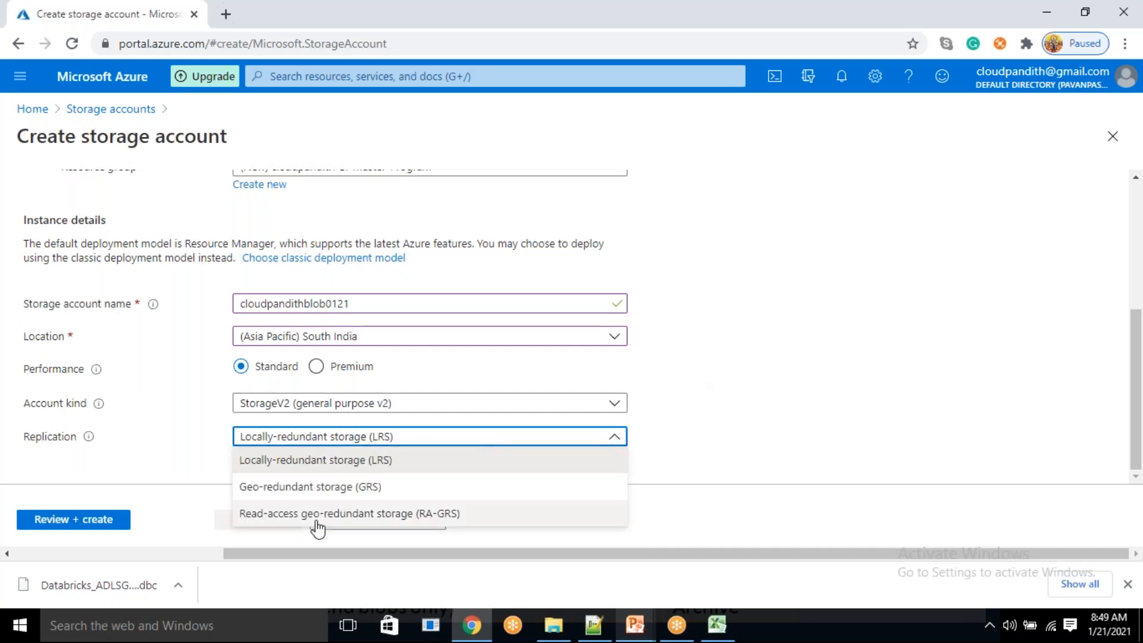
# Step: Change the storage account's location to (US) East US, filtering the regions by "east us"
pyautogui.click(363, 337)
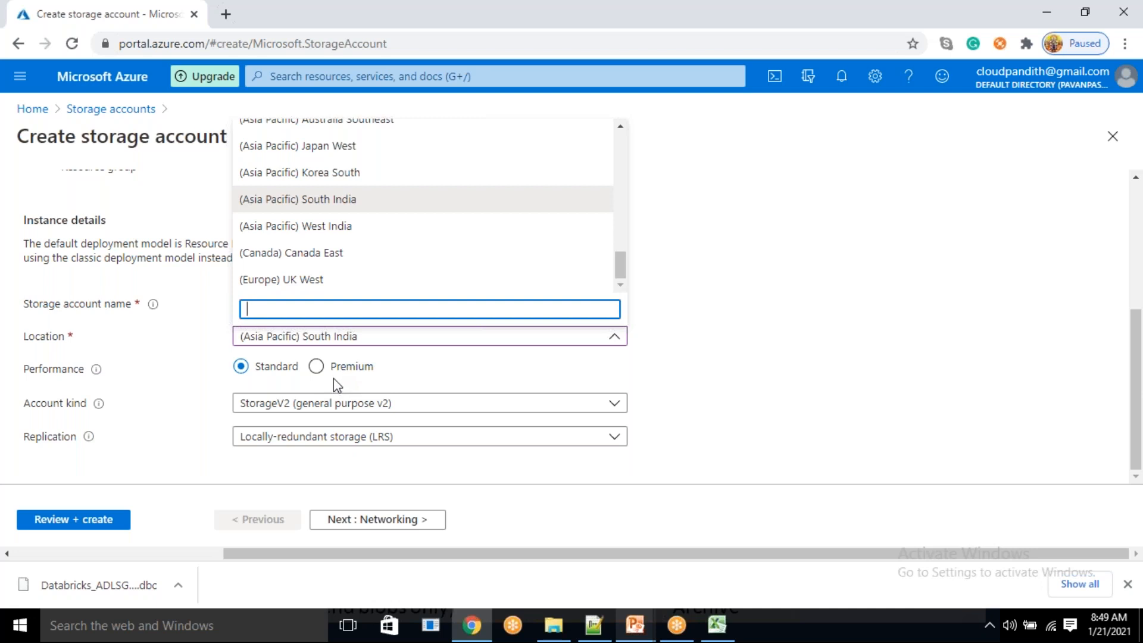
pyautogui.write('east us')
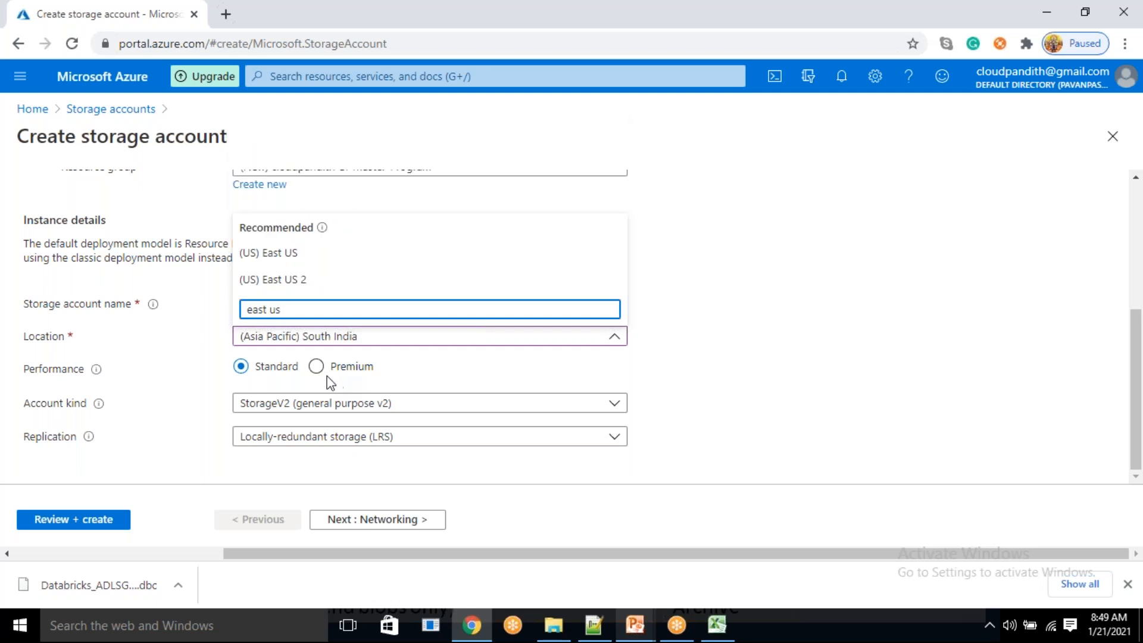
pyautogui.click(308, 257)
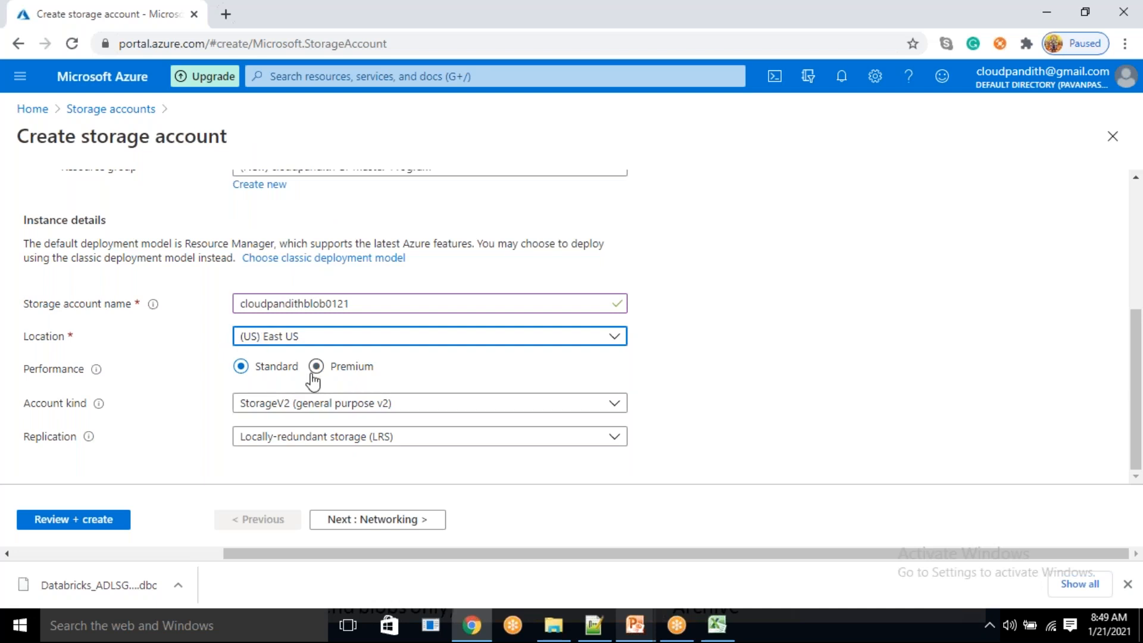
# Step: Review the replication options offered for East US and check them against the General-purpose V2 row of the Storage Overview slide in PowerPoint
pyautogui.click(281, 441)
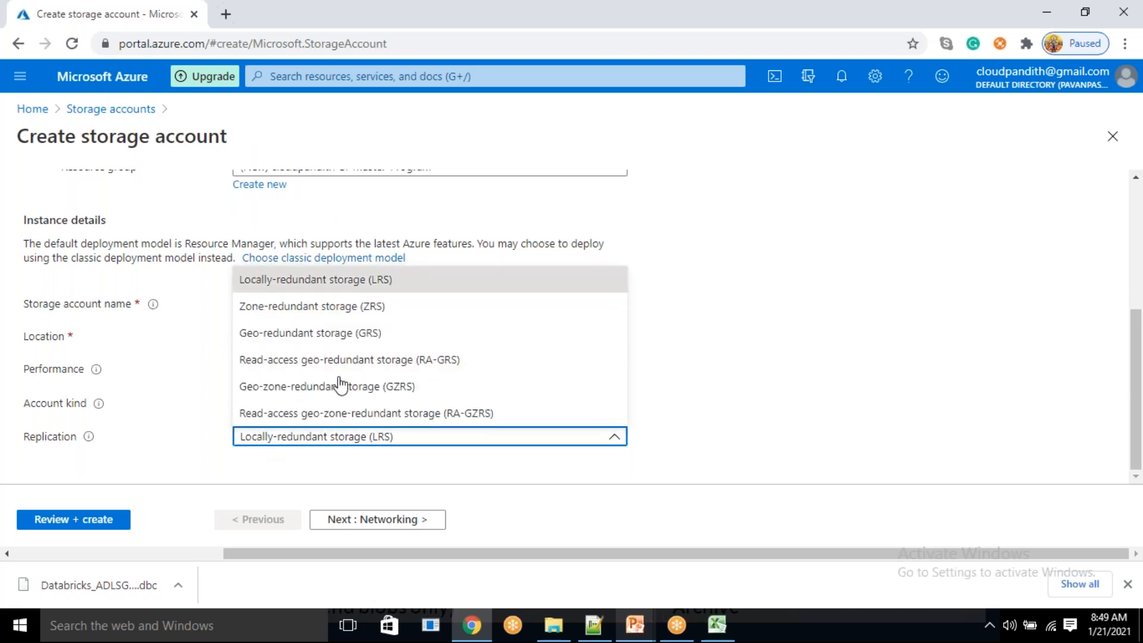
pyautogui.click(316, 470)
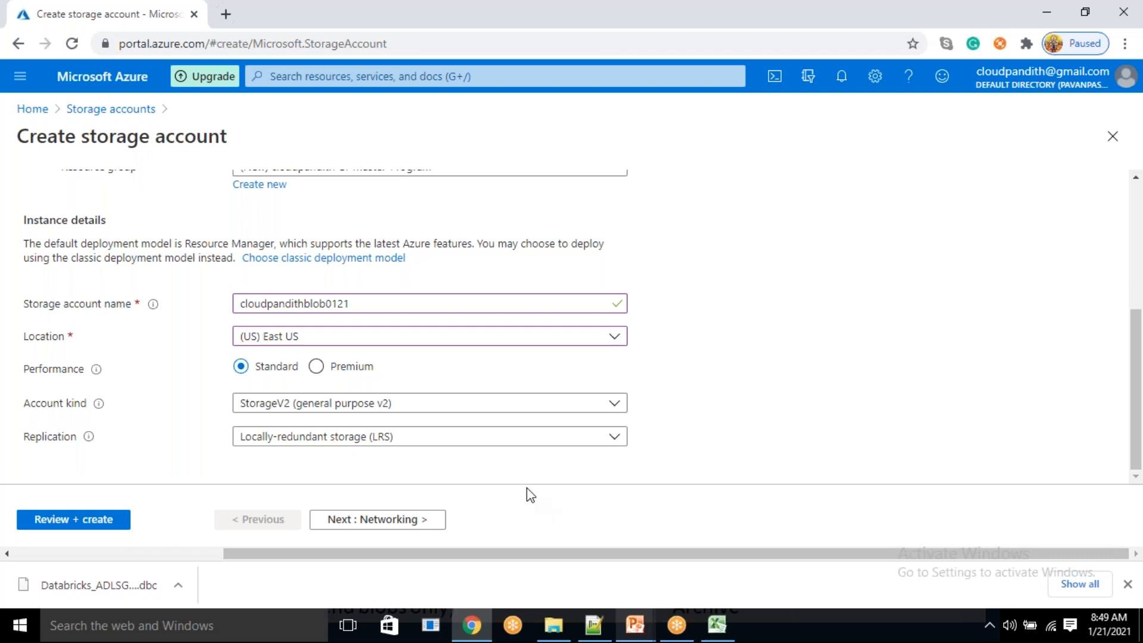
pyautogui.click(636, 625)
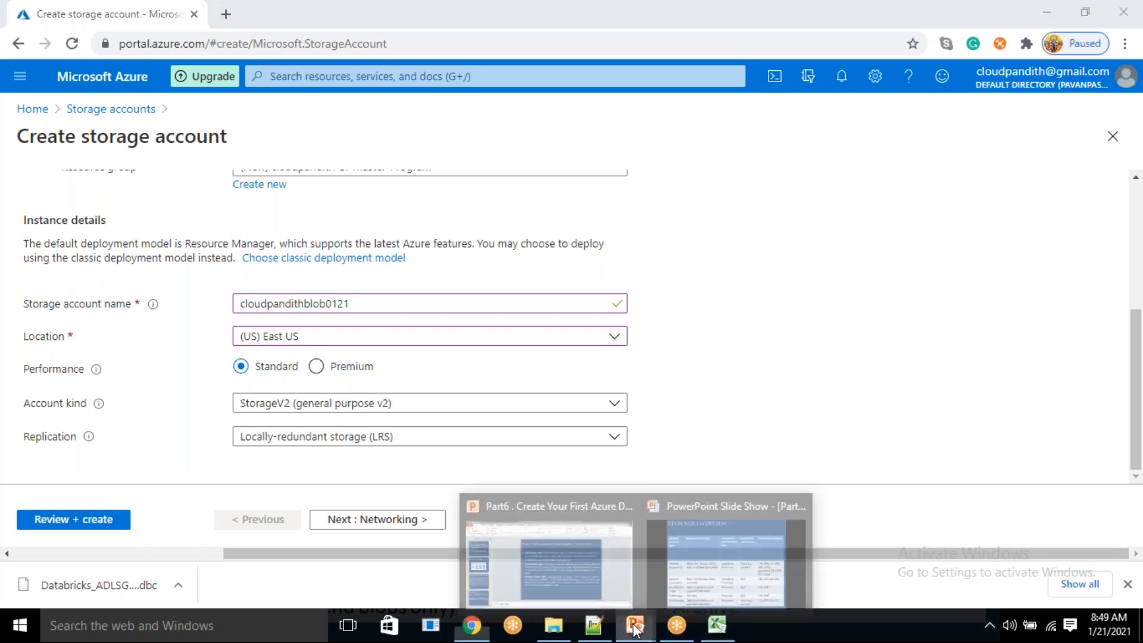
pyautogui.click(686, 559)
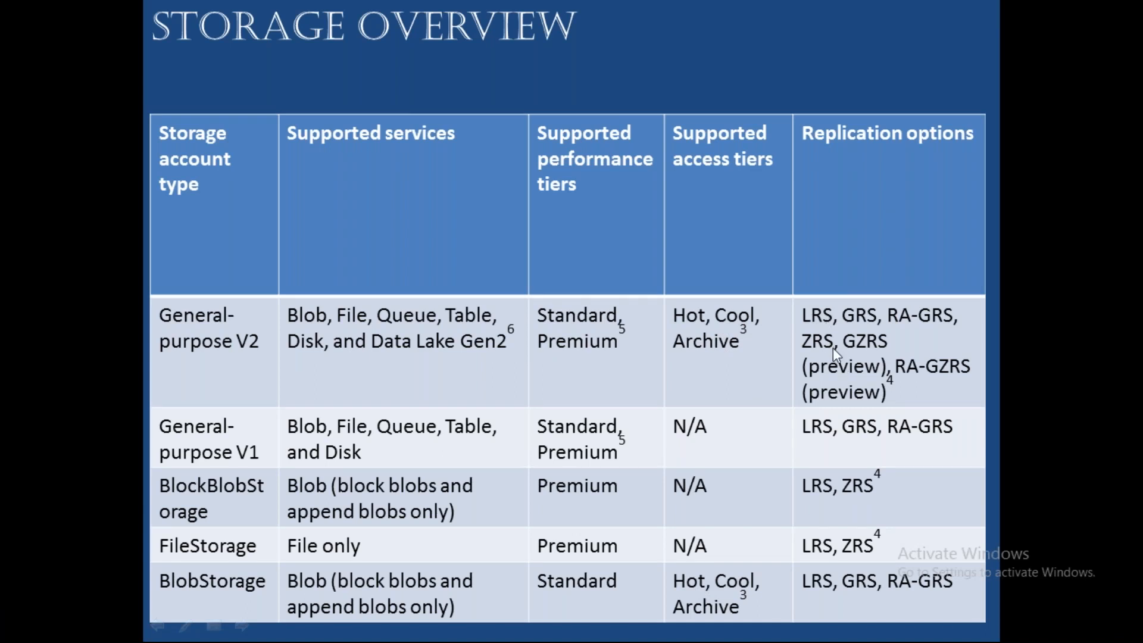
pyautogui.hotkey('alt', 'Tab')
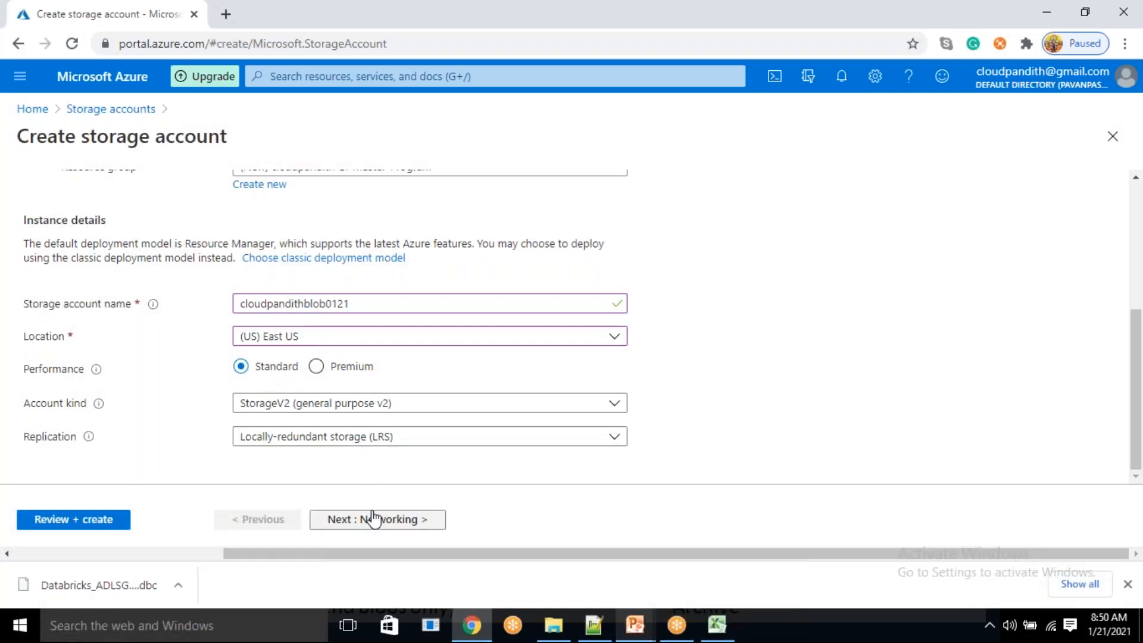
# Step: Switch the account kind to Storage (general purpose v1) and compare its replication options with the Storage Overview slide in PowerPoint
pyautogui.click(319, 404)
pyautogui.click(296, 451)
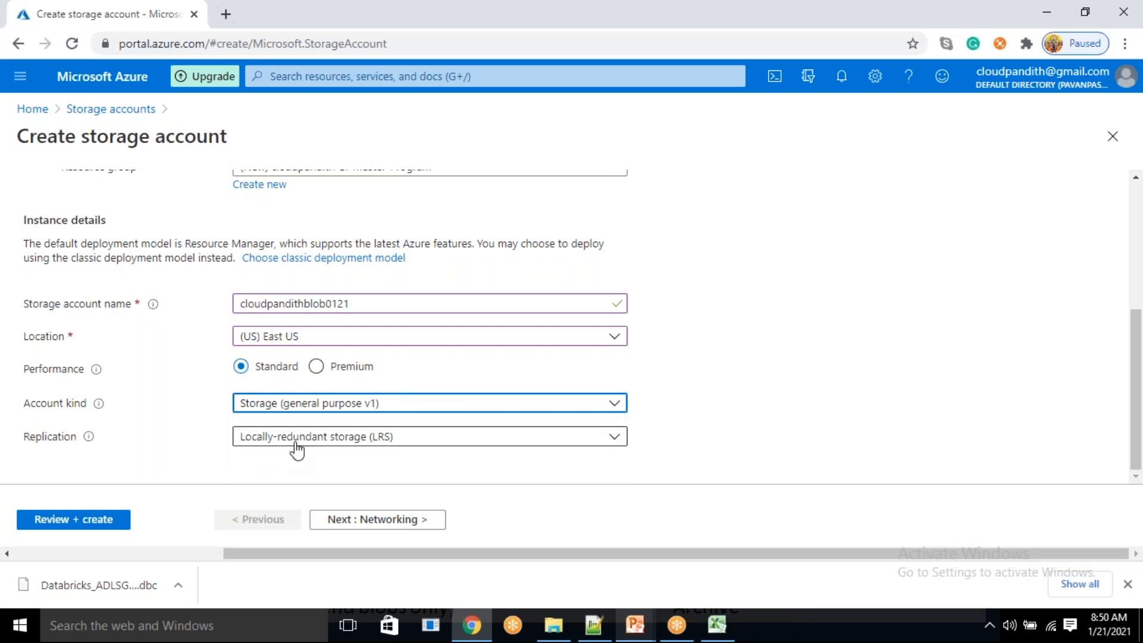
pyautogui.hotkey('alt', 'Tab')
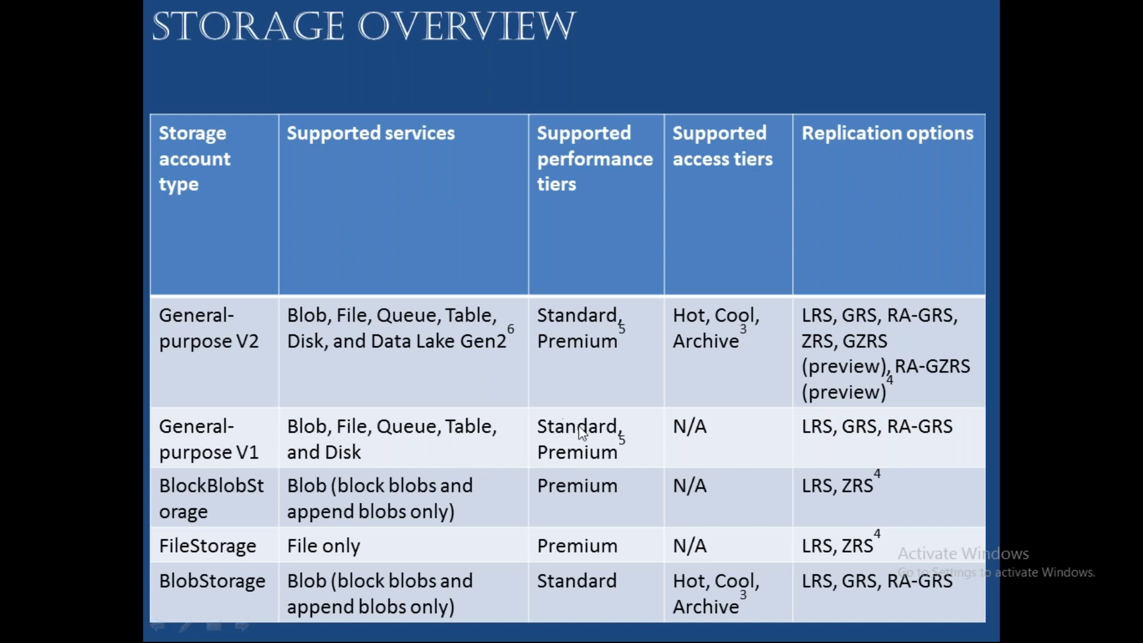
pyautogui.hotkey('alt', 'Tab')
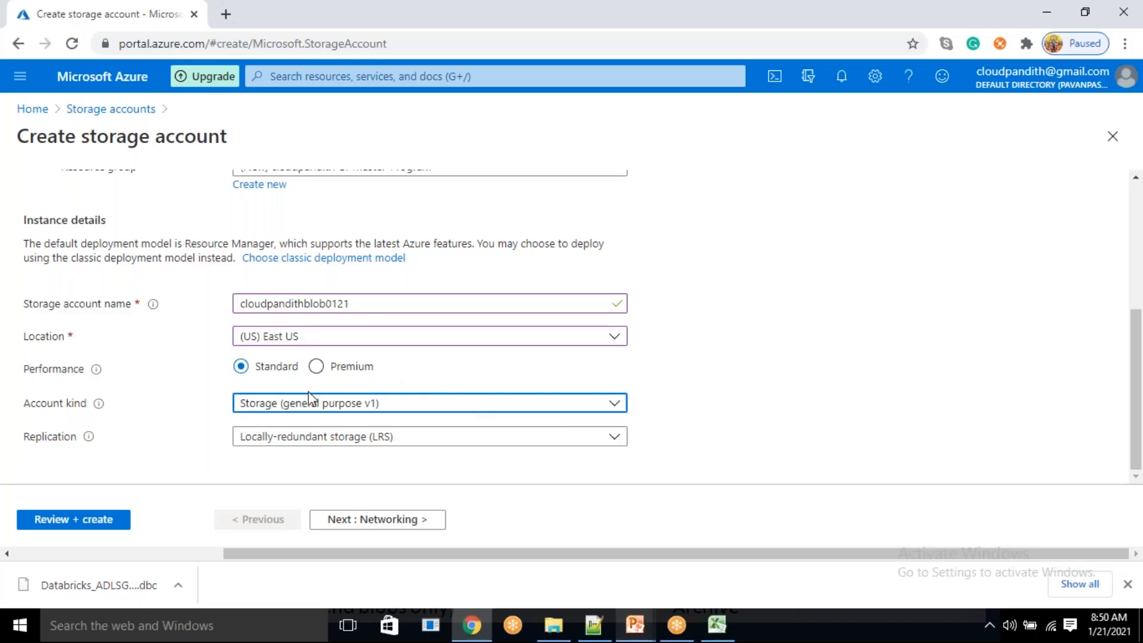
pyautogui.hotkey('alt', 'Tab')
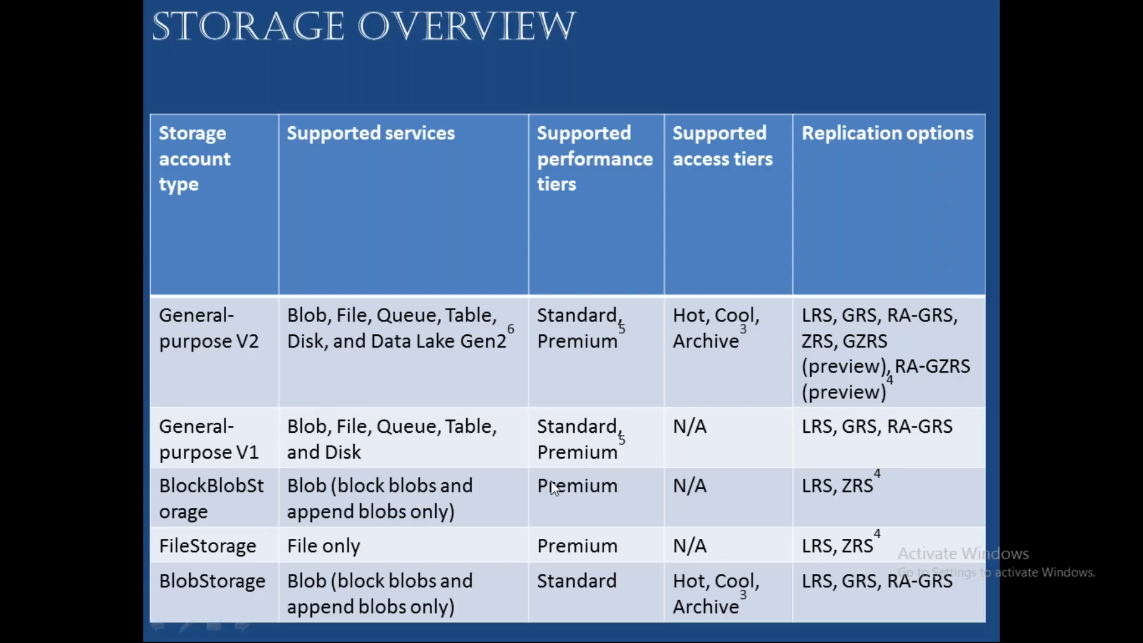
pyautogui.hotkey('alt', 'Tab')
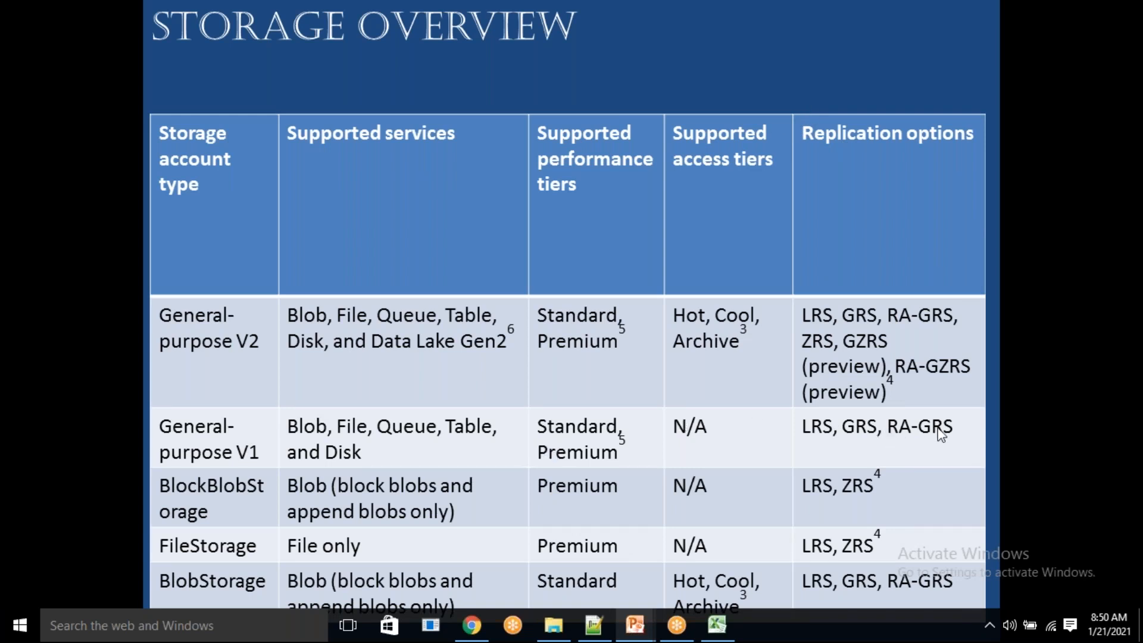
pyautogui.hotkey('alt', 'Tab')
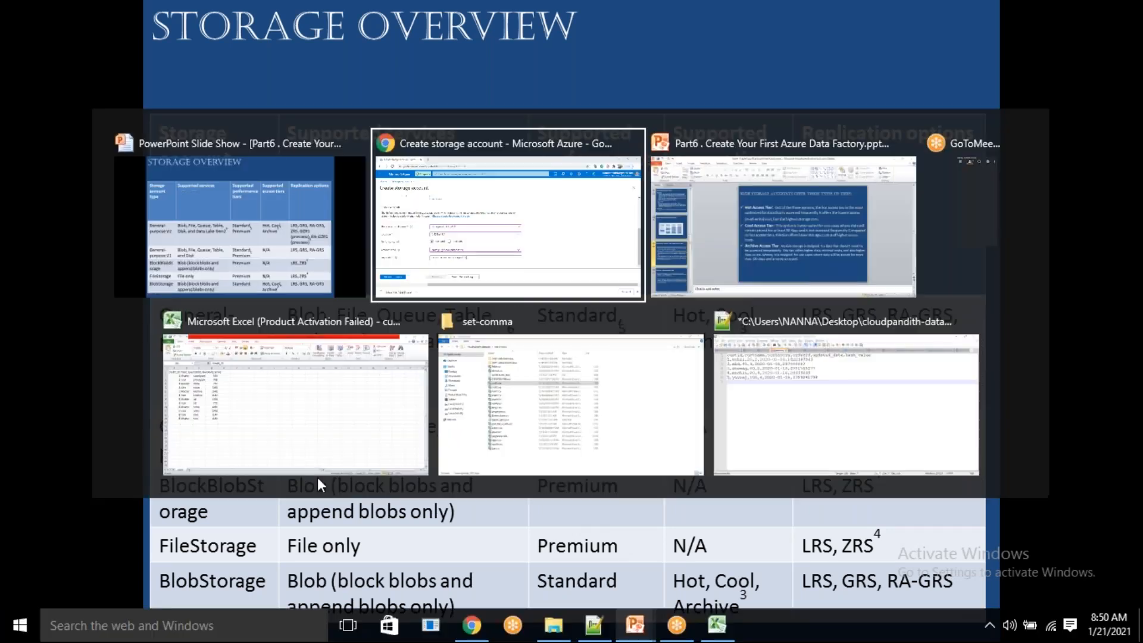
pyautogui.click(487, 440)
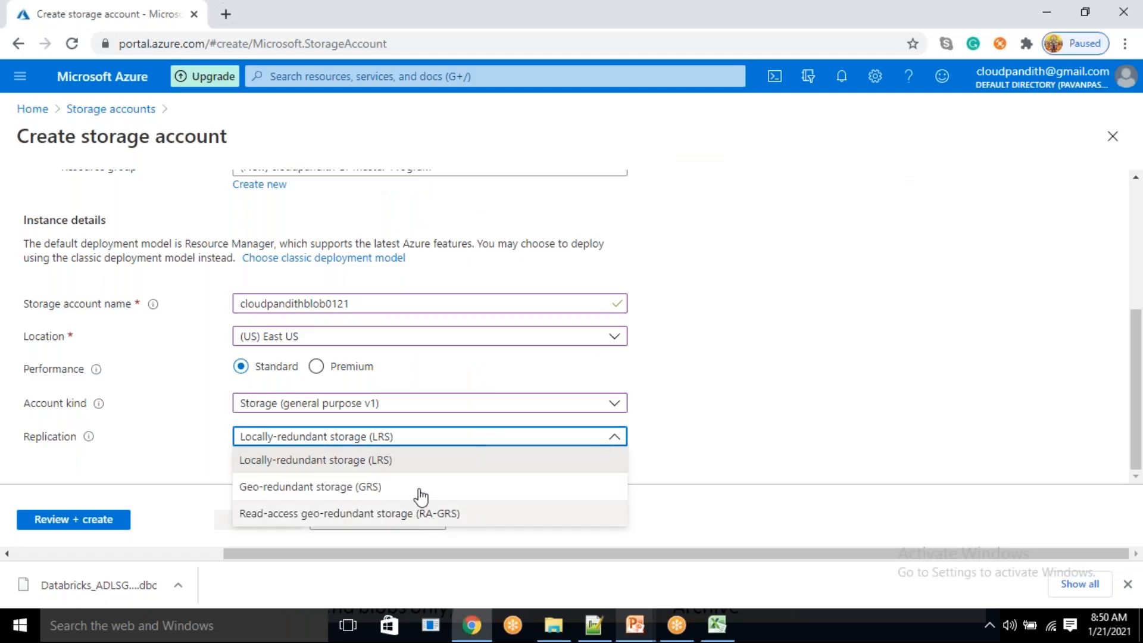
# Step: Set the account kind to BlobStorage and review the replication options it offers
pyautogui.click(437, 408)
pyautogui.click(359, 480)
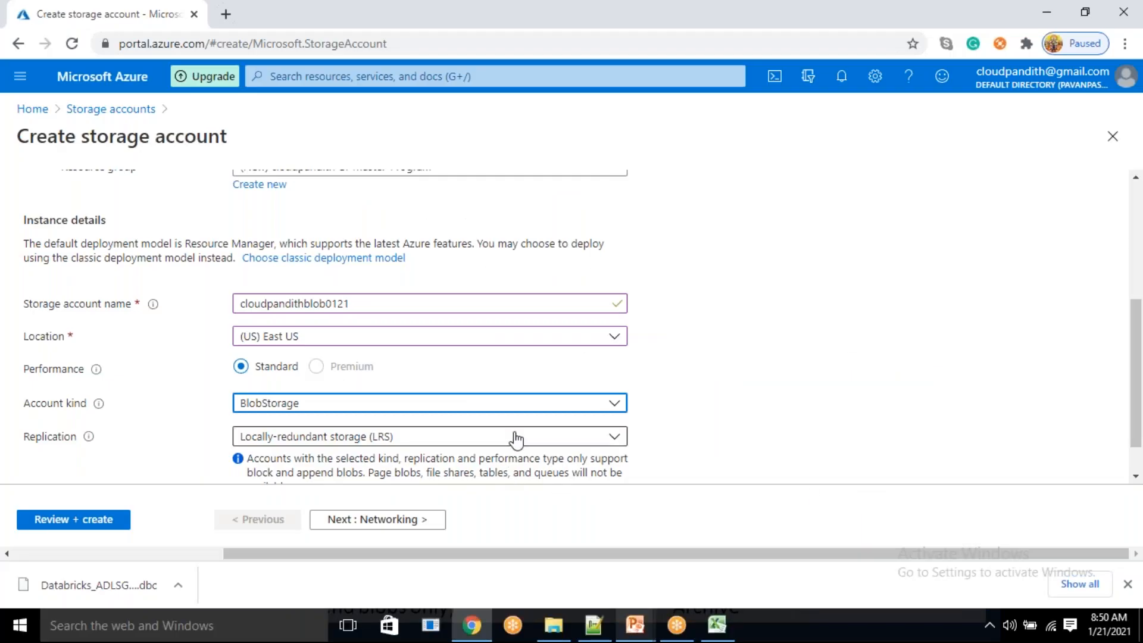
pyautogui.click(513, 439)
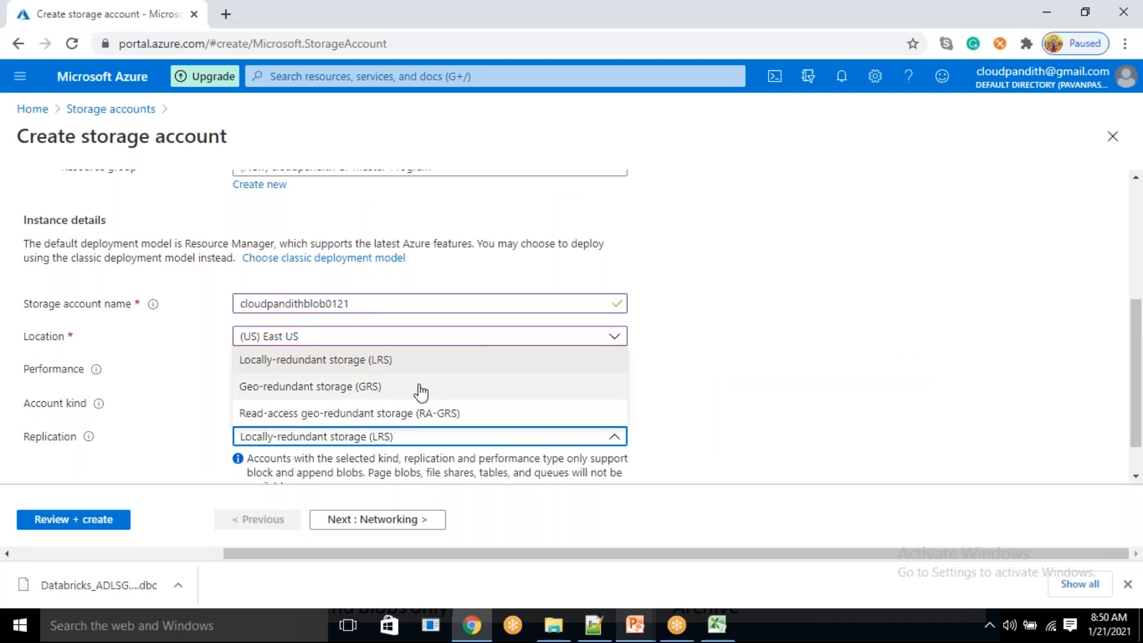
pyautogui.click(799, 430)
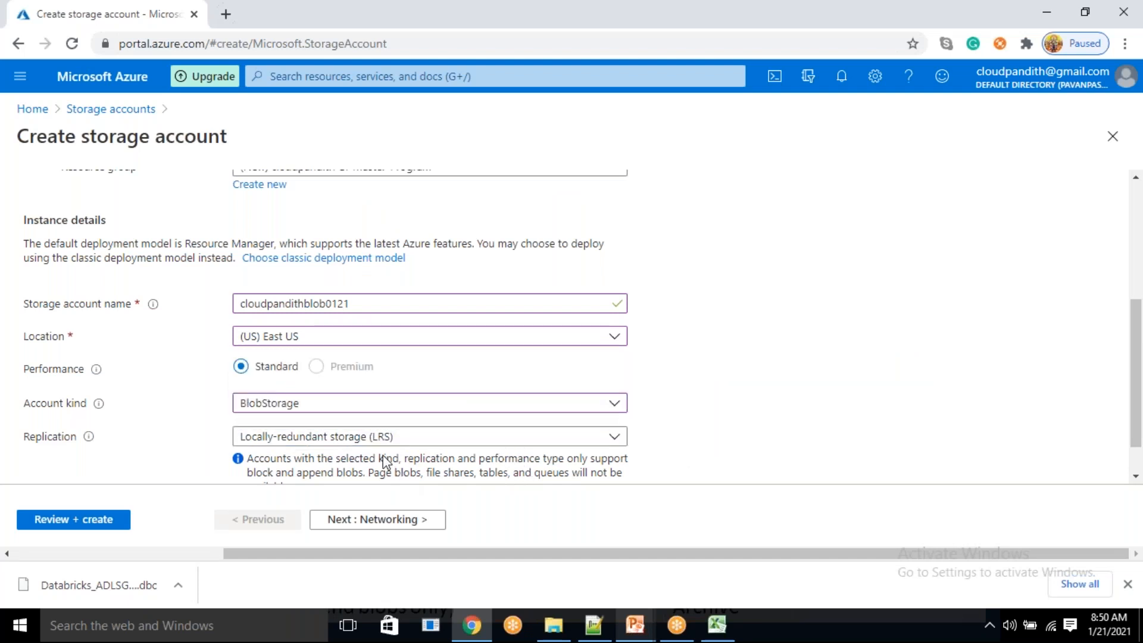
# Step: Check the BlobStorage row of the Storage Overview slide in PowerPoint, and return to the Azure form
pyautogui.scroll(-2, 379, 435)
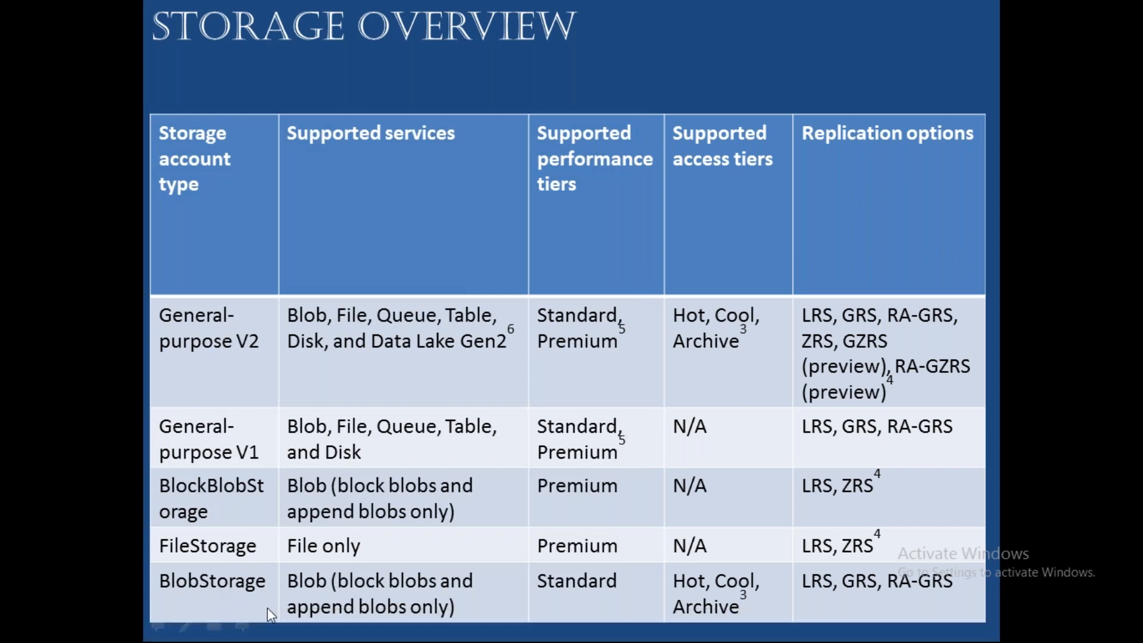
pyautogui.hotkey('alt', 'Tab')
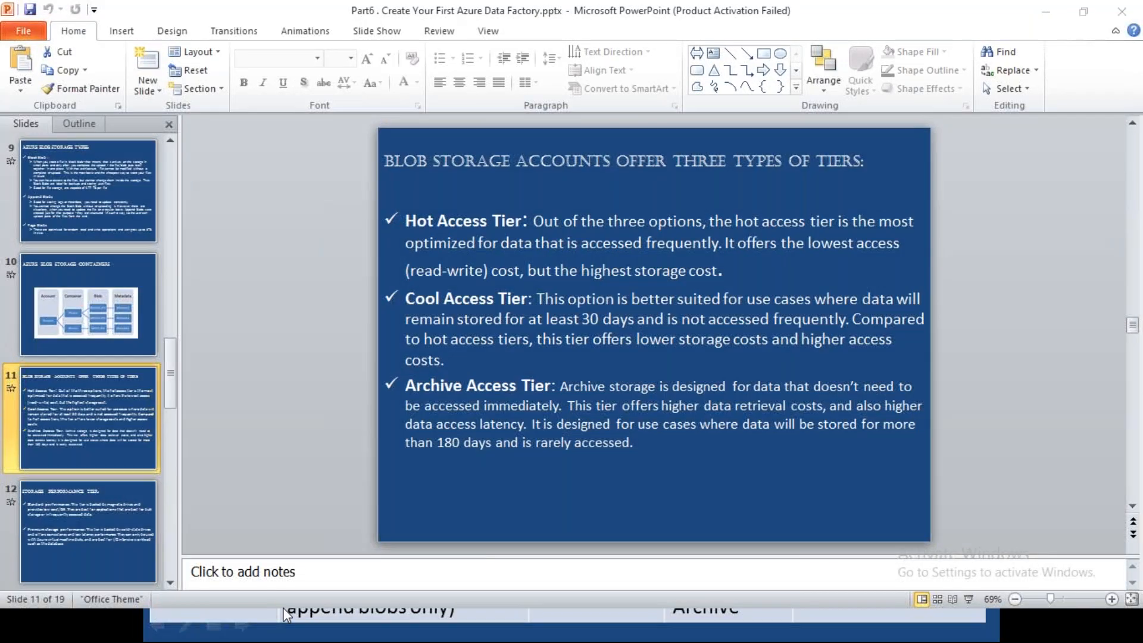
pyautogui.hotkey('alt', 'Tab')
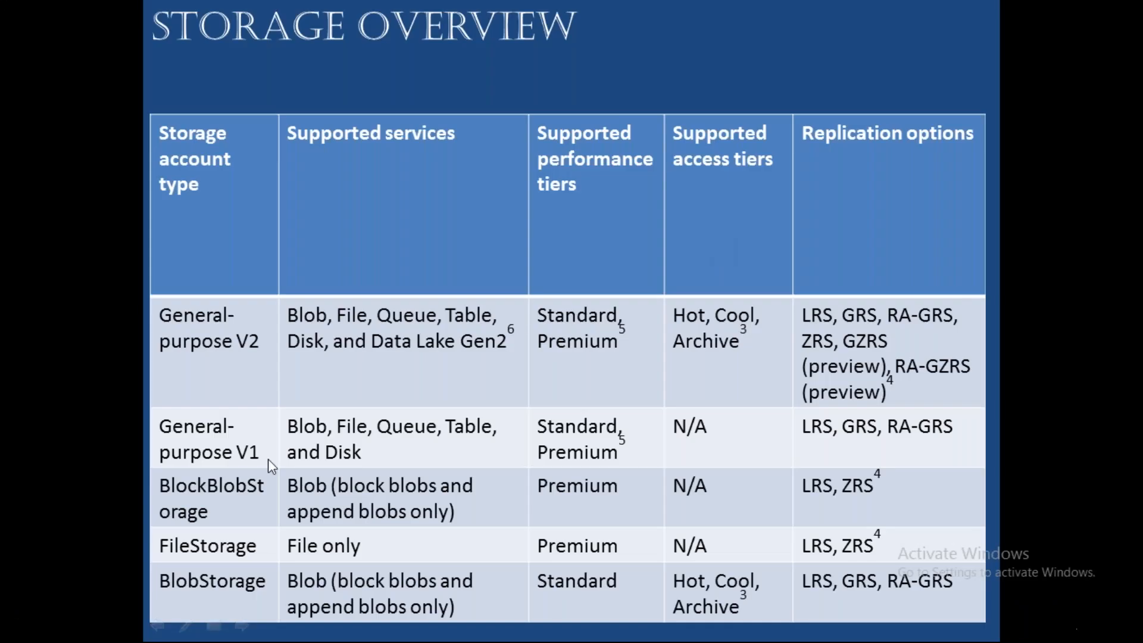
pyautogui.hotkey('alt', 'Tab')
pyautogui.hotkey('alt', 'Tab')
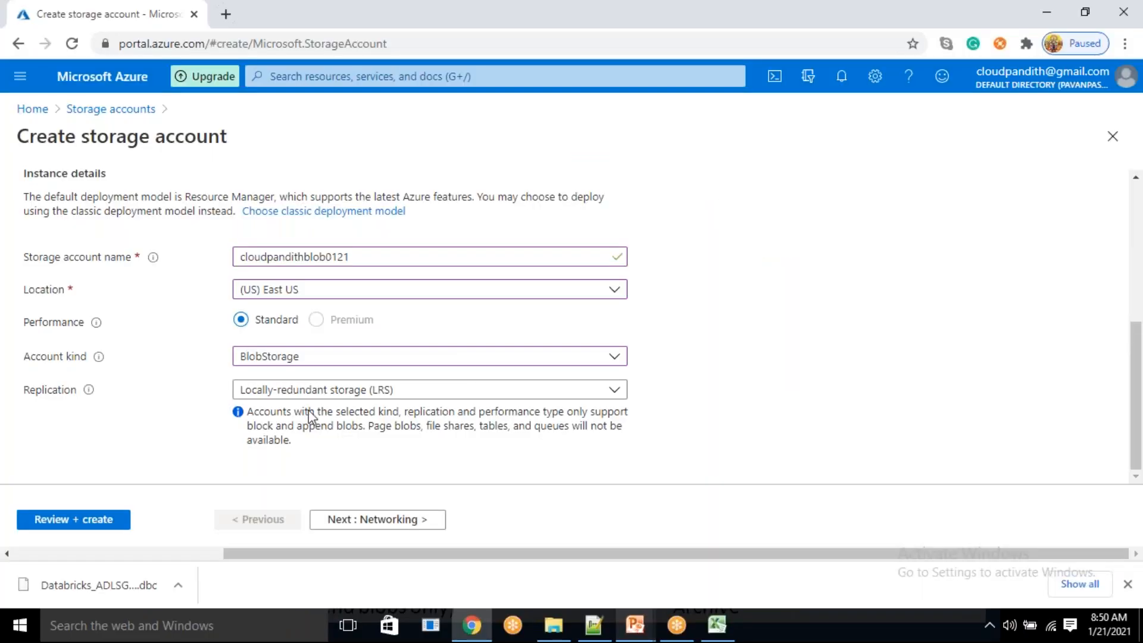
# Step: Review the replication choices for the BlobStorage account and select Locally-redundant storage (LRS)
pyautogui.click(304, 389)
pyautogui.hotkey('alt', 'Tab')
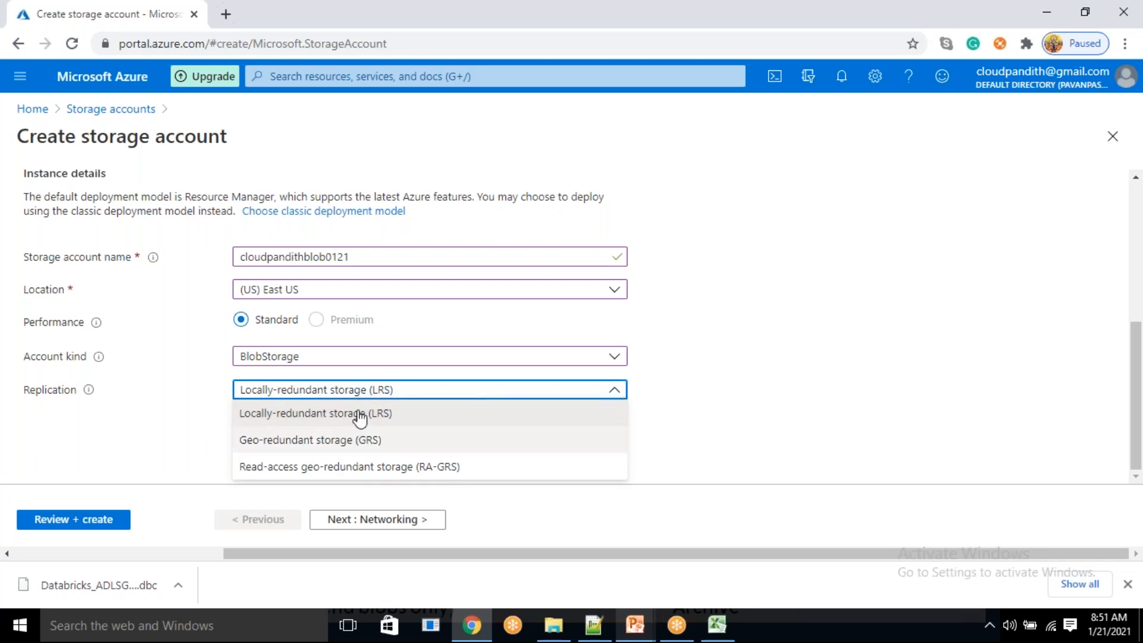
pyautogui.click(299, 418)
pyautogui.click(273, 398)
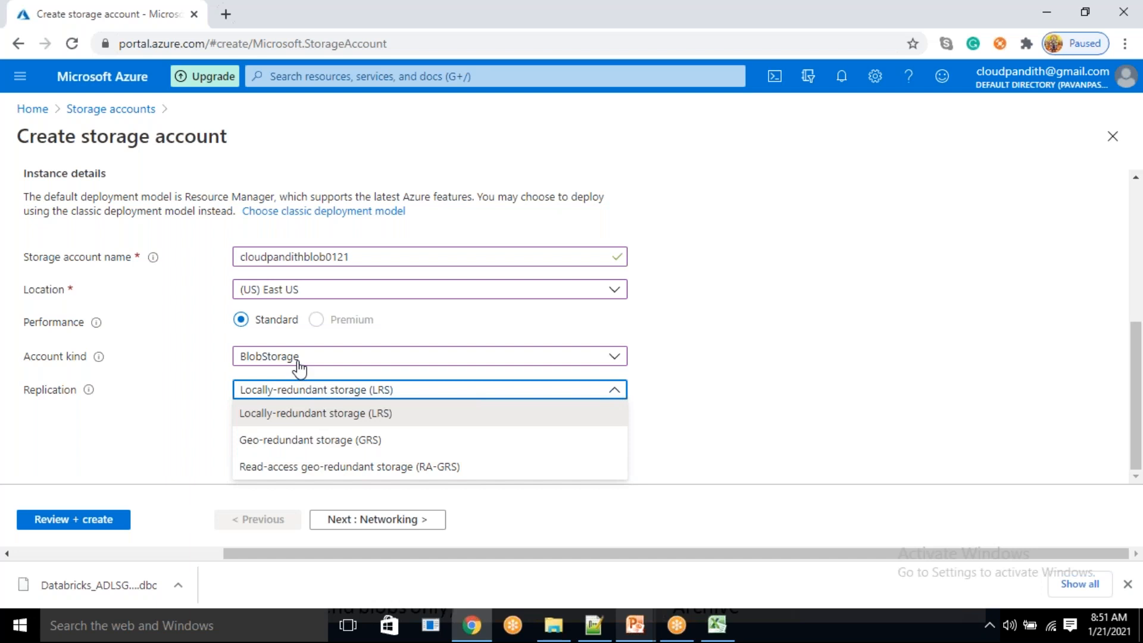
pyautogui.click(150, 469)
pyautogui.click(337, 397)
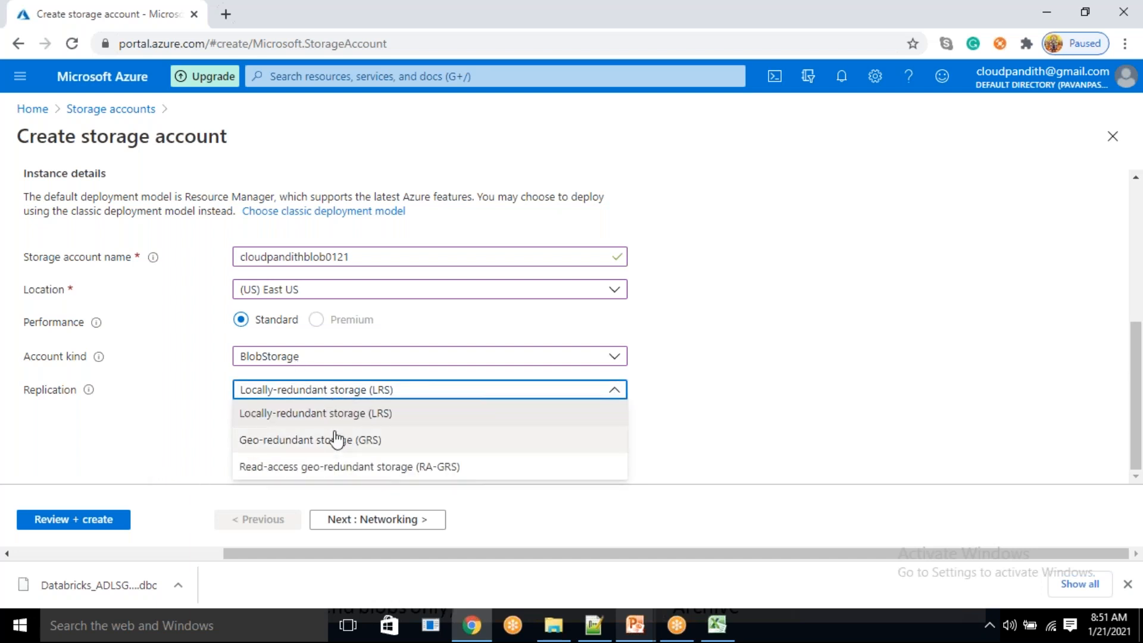
pyautogui.click(328, 424)
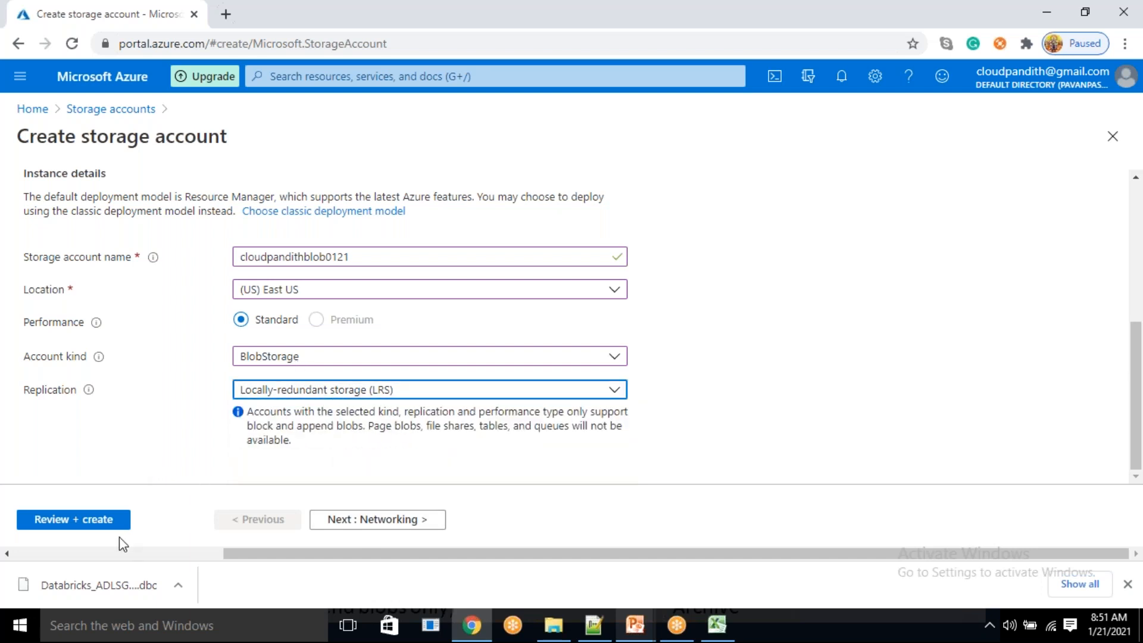
# Step: Validate and create the cloudpandithblob0121 storage account, and refresh the status of its deployment
pyautogui.click(97, 527)
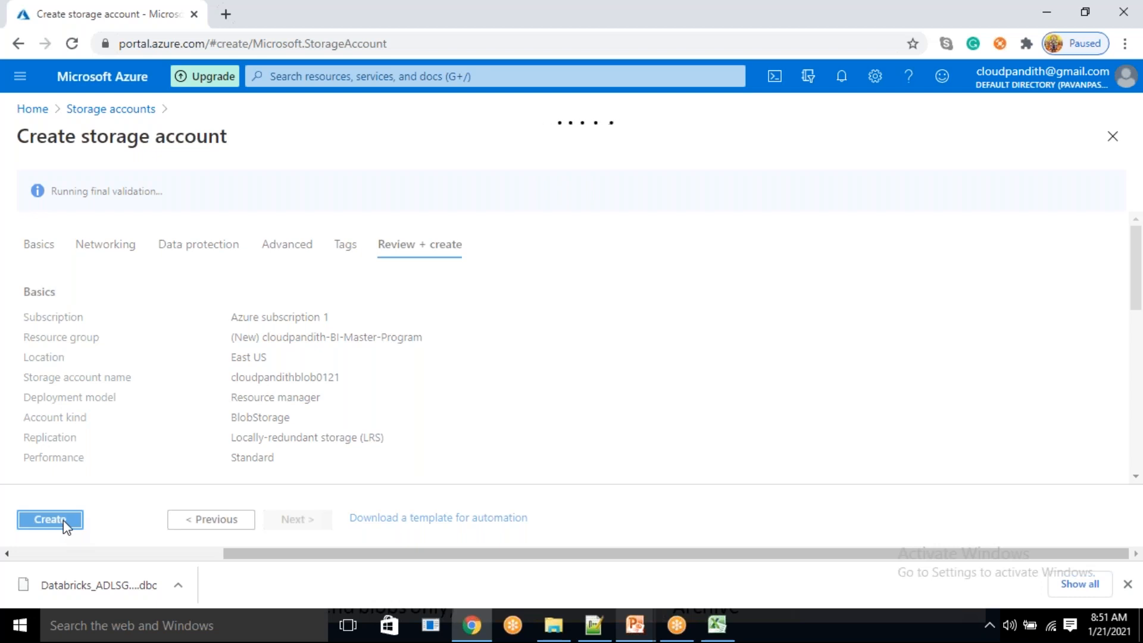
pyautogui.click(63, 521)
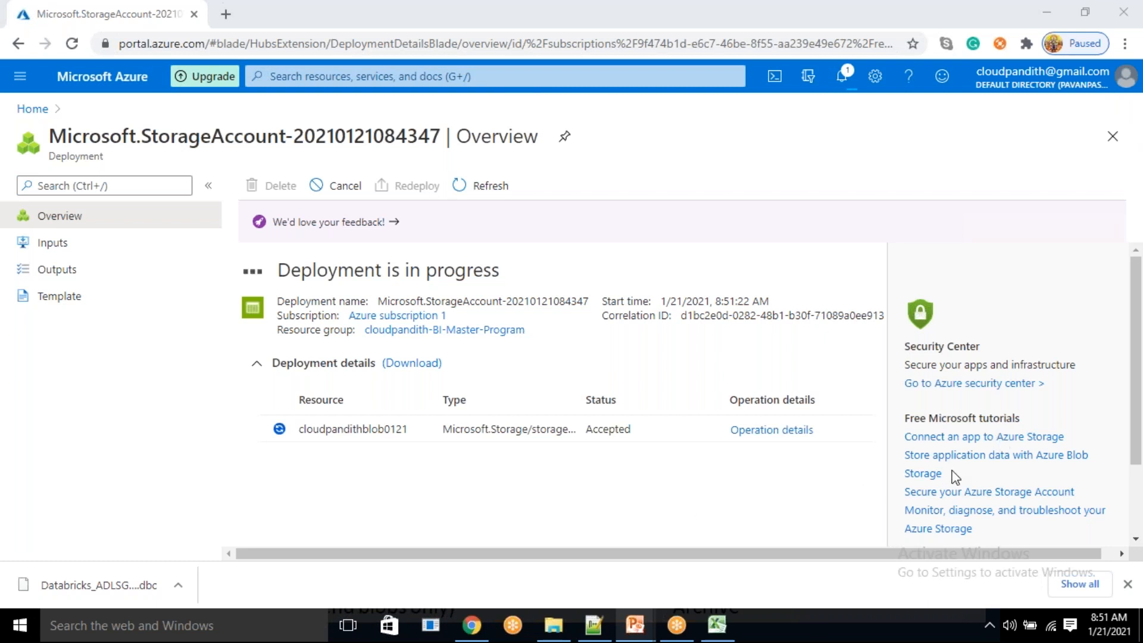
pyautogui.click(481, 201)
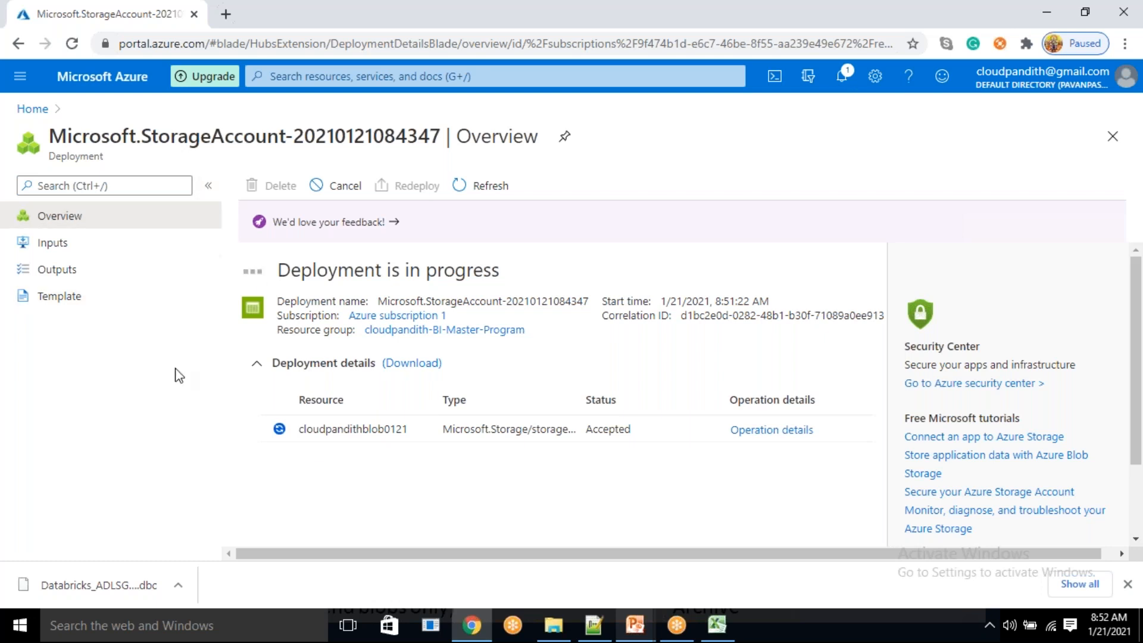
pyautogui.click(507, 194)
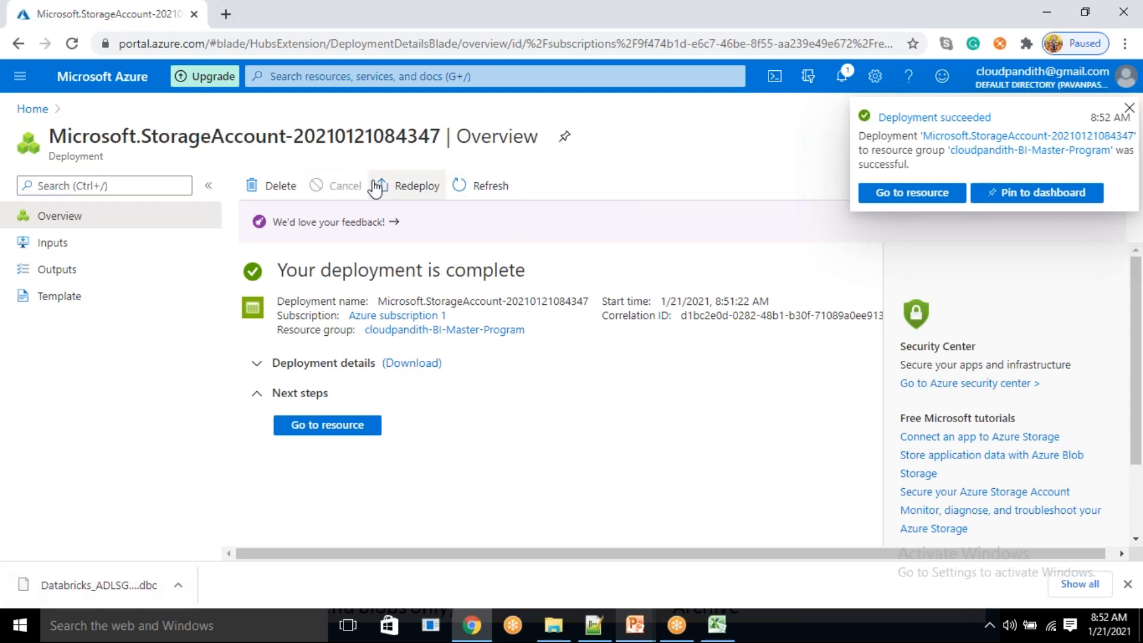
# Step: Open the deployed storage account's overview and highlight its name
pyautogui.click(322, 434)
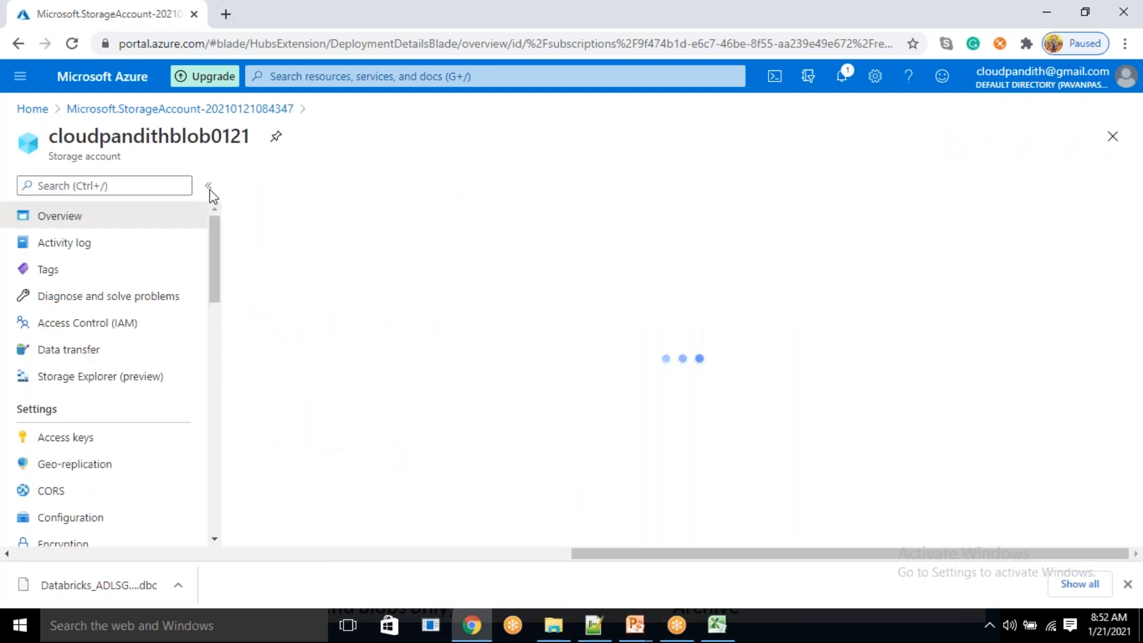
pyautogui.doubleClick(158, 138)
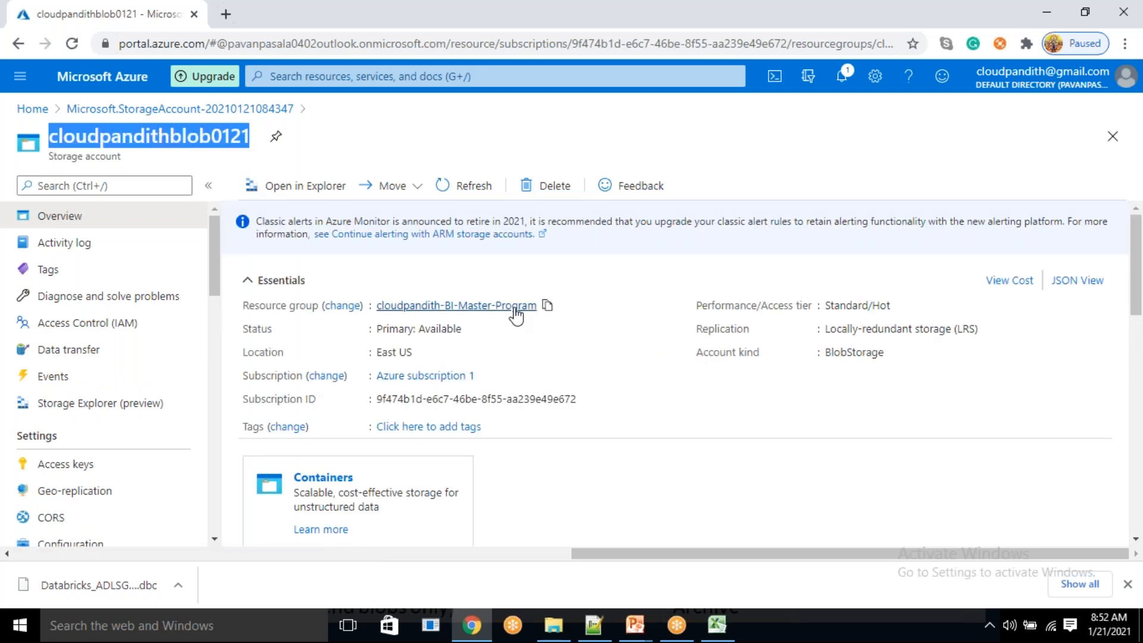
# Step: Review the storage account's essentials: resource group, status, location, subscription ID, performance/access tier, replication and account kind
pyautogui.moveTo(489, 313); pyautogui.dragTo(421, 310)
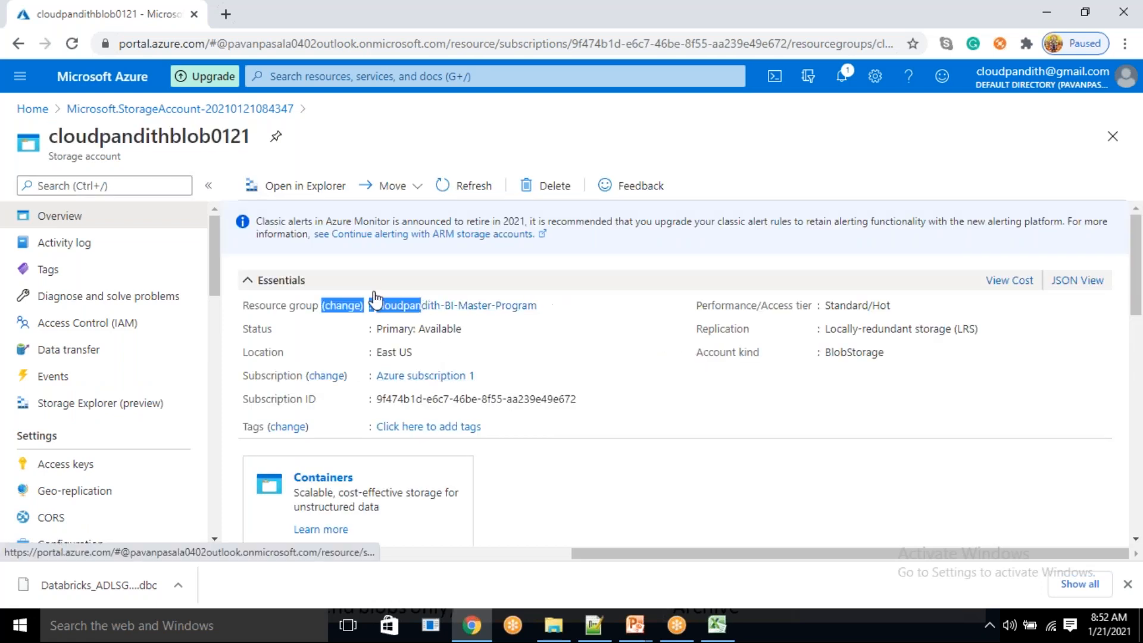
pyautogui.doubleClick(391, 324)
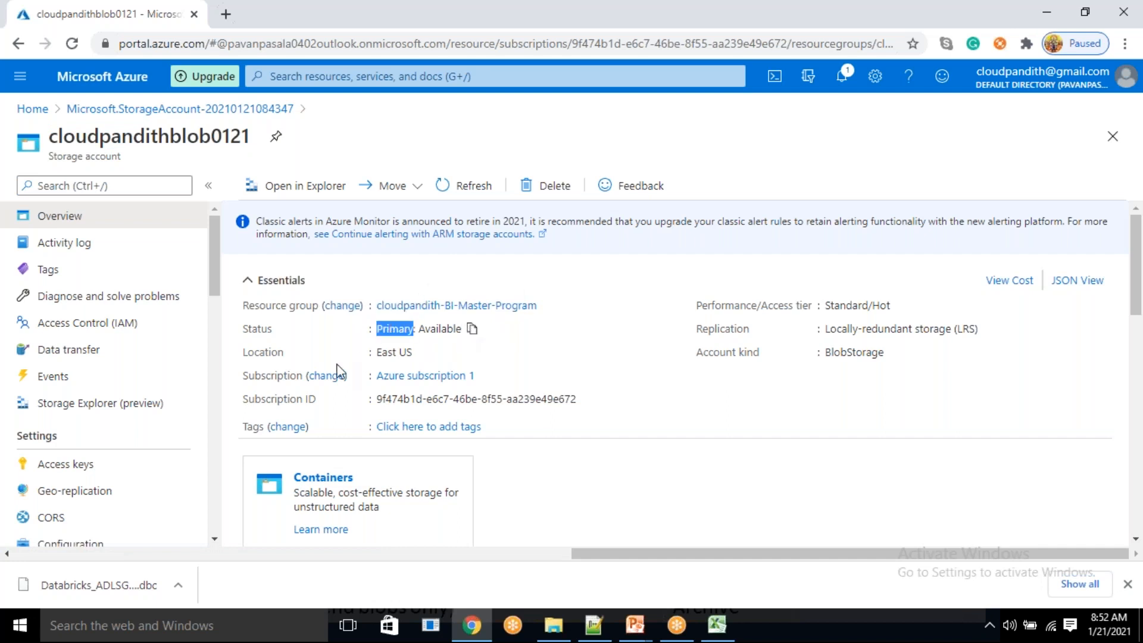
pyautogui.moveTo(414, 352); pyautogui.dragTo(379, 353)
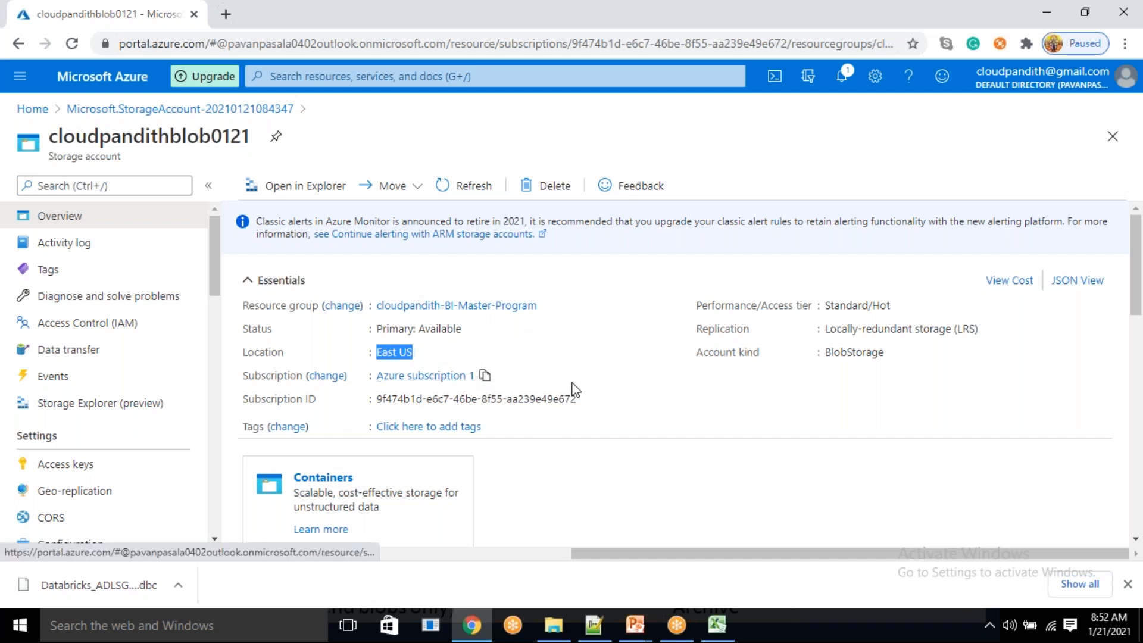
pyautogui.click(511, 397)
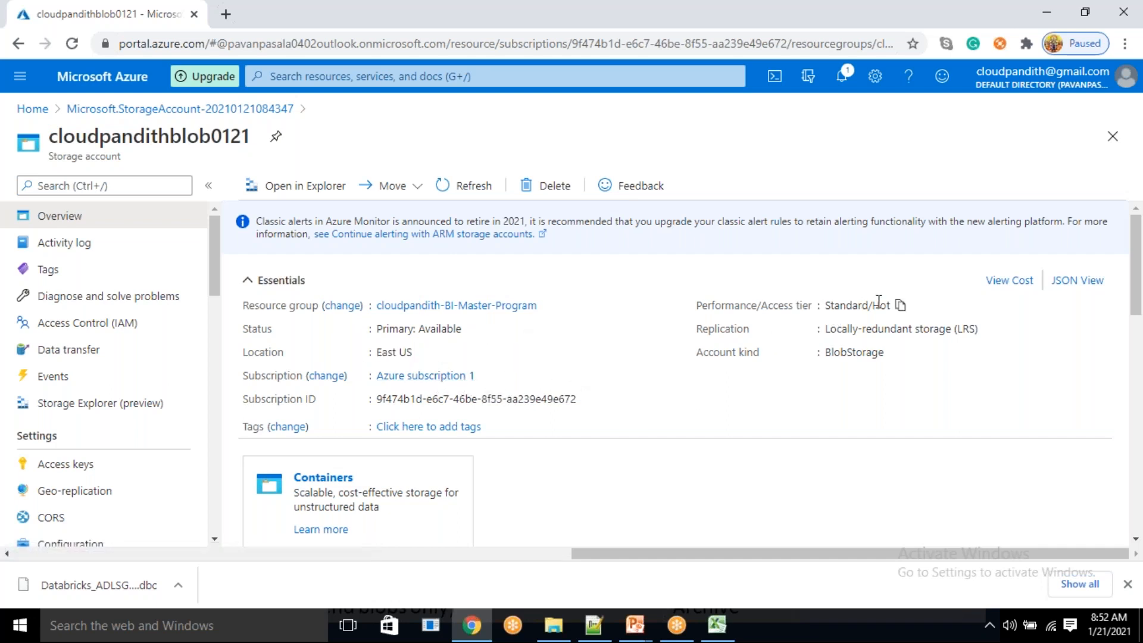
pyautogui.moveTo(890, 305); pyautogui.dragTo(826, 310)
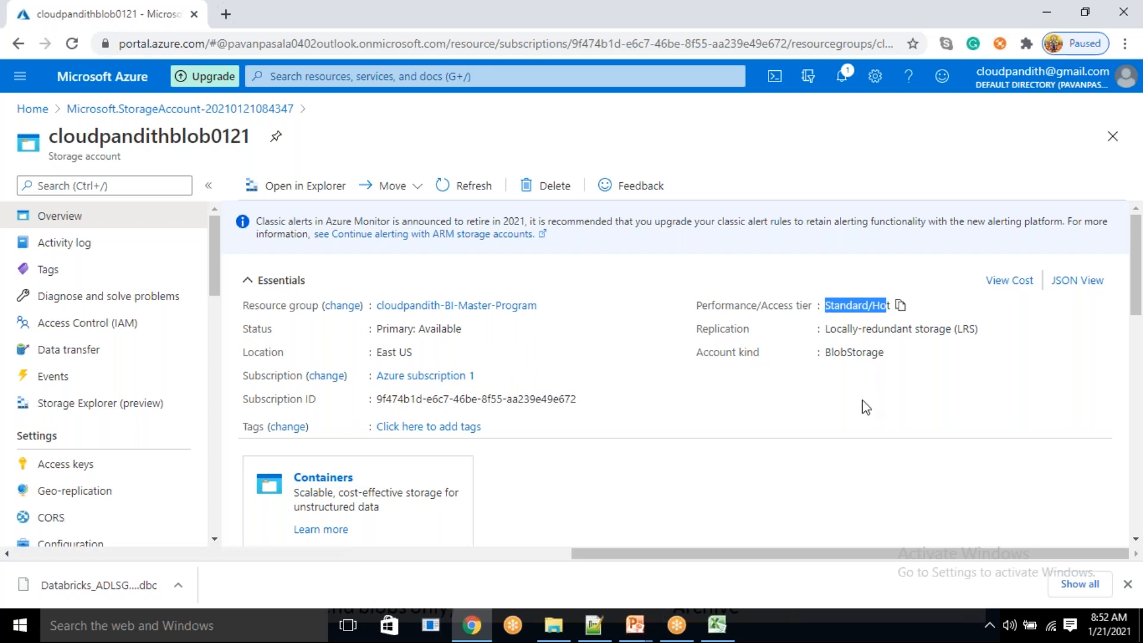
pyautogui.click(821, 408)
pyautogui.moveTo(886, 302); pyautogui.dragTo(849, 302)
pyautogui.click(794, 412)
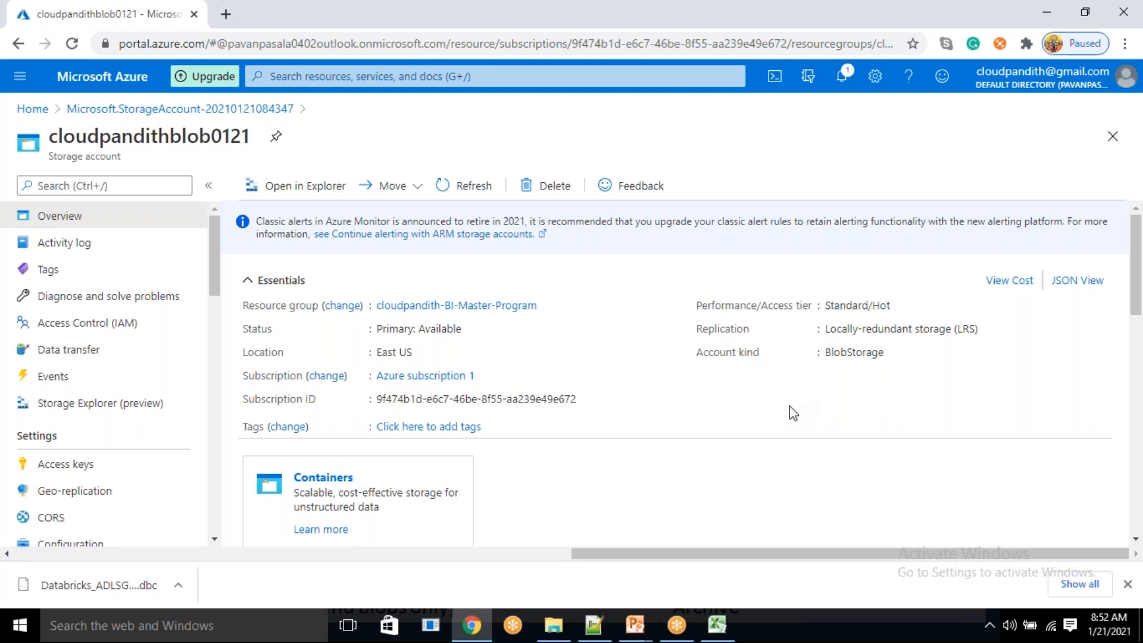
pyautogui.moveTo(831, 329); pyautogui.dragTo(978, 329)
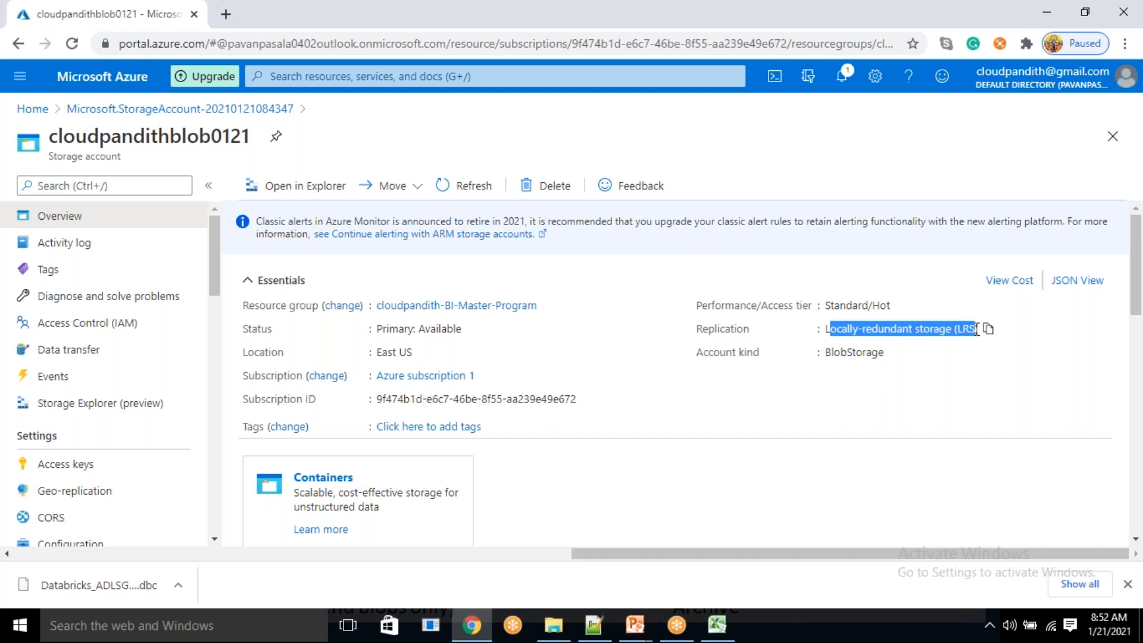
pyautogui.doubleClick(933, 331)
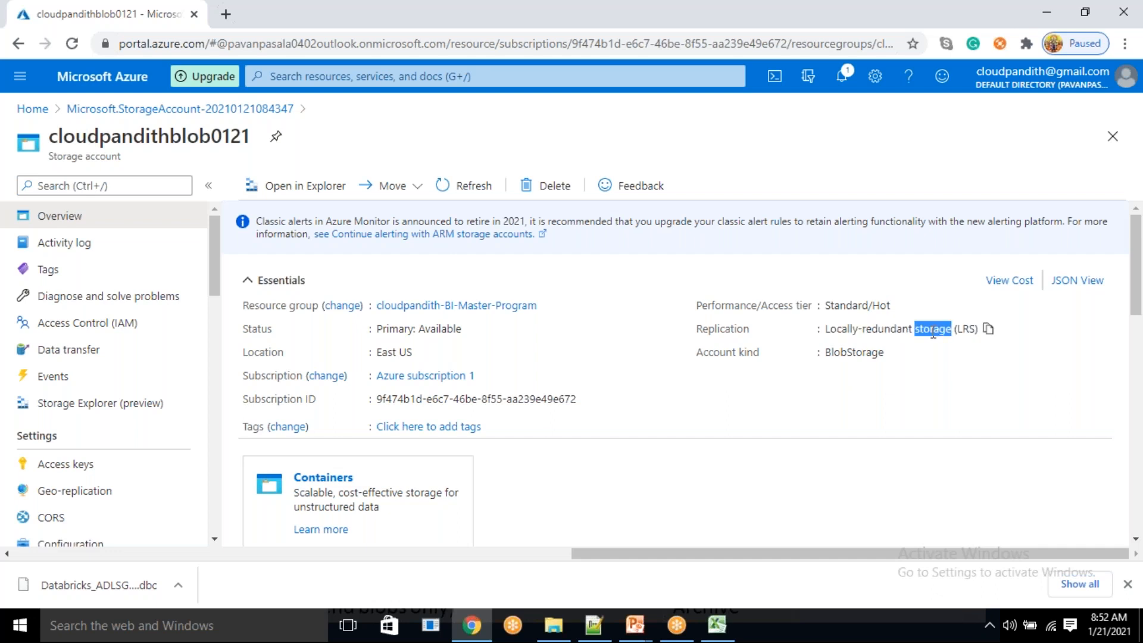
pyautogui.doubleClick(873, 354)
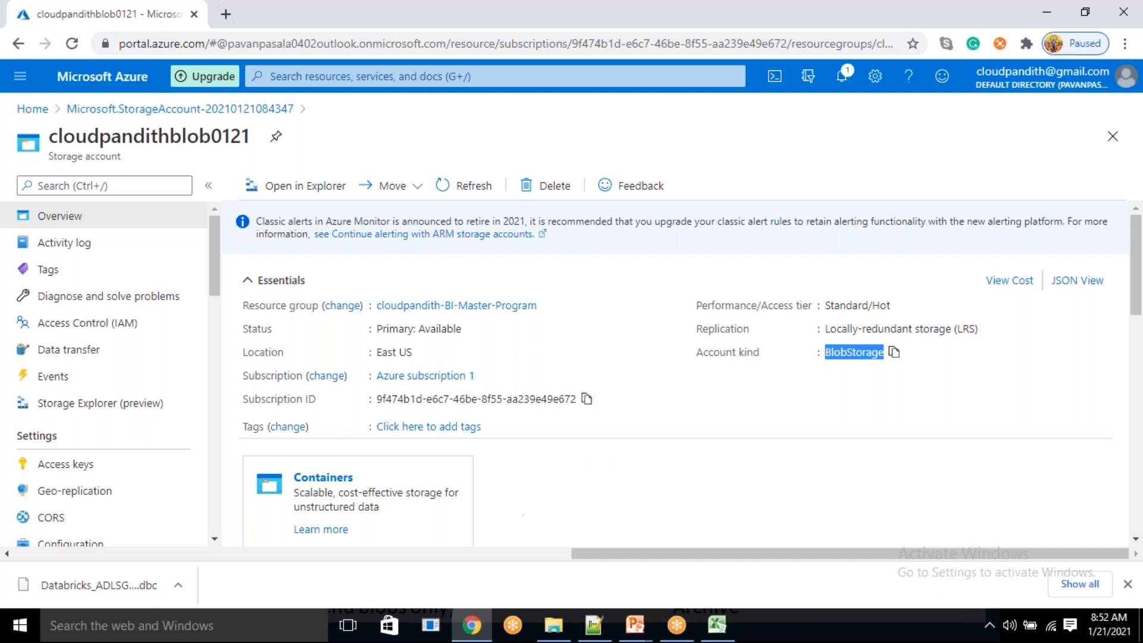
# Step: Create a container named cloudpandithdata in the storage account with Private (no anonymous access) as its public access level
pyautogui.click(327, 478)
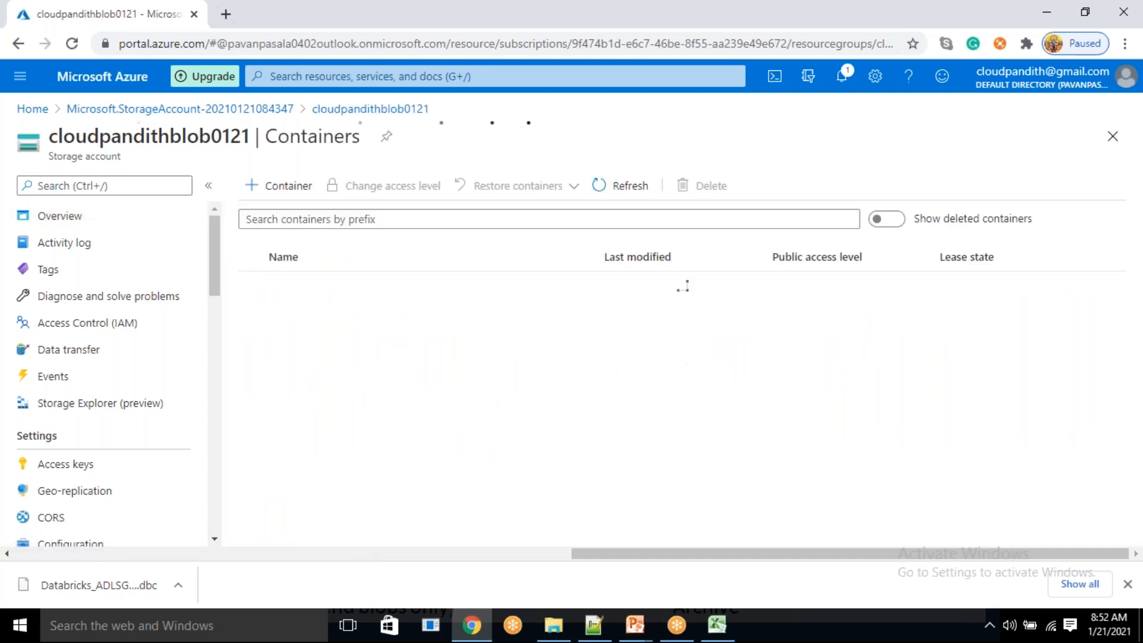
pyautogui.click(292, 196)
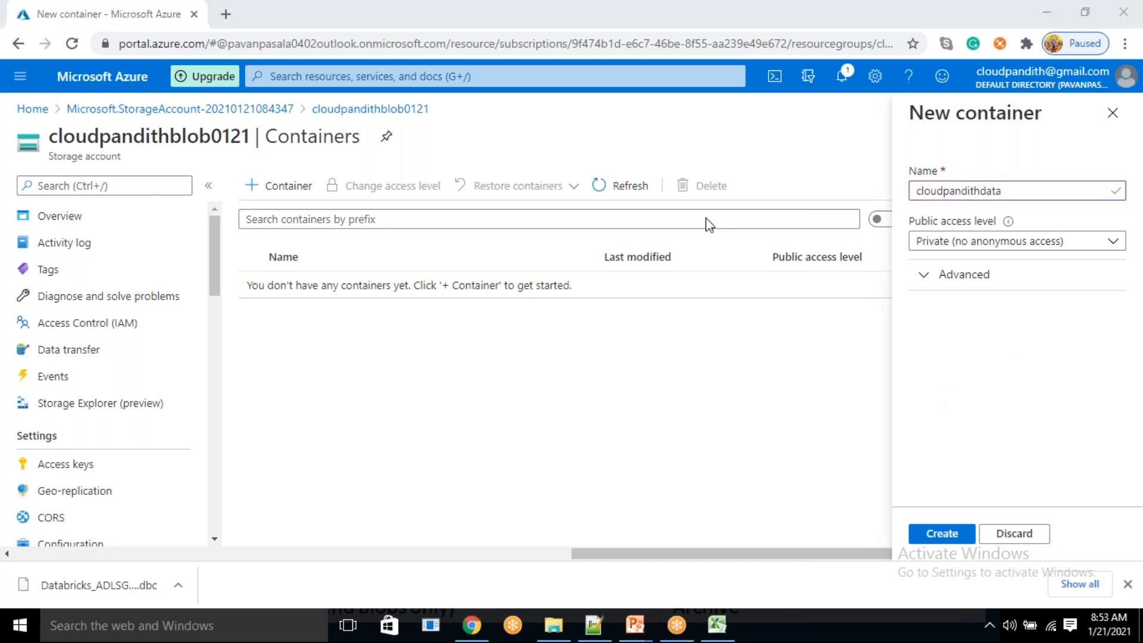
pyautogui.click(941, 532)
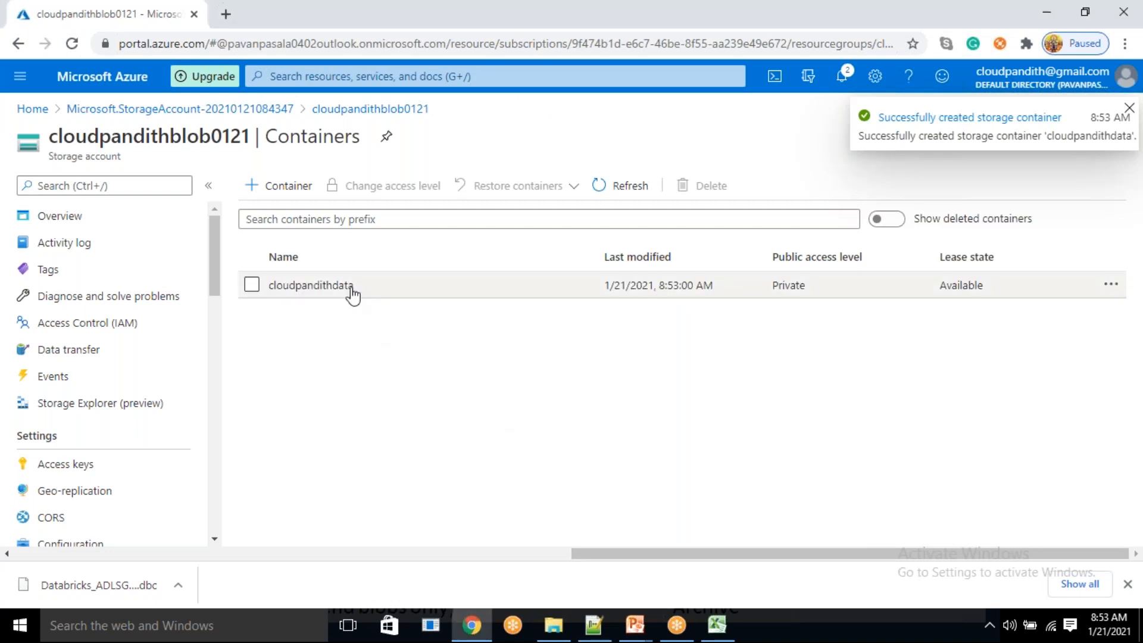
# Step: Upload results.csv from the set-comma folder into the cloudpandithdata container and close the upload pane
pyautogui.click(351, 286)
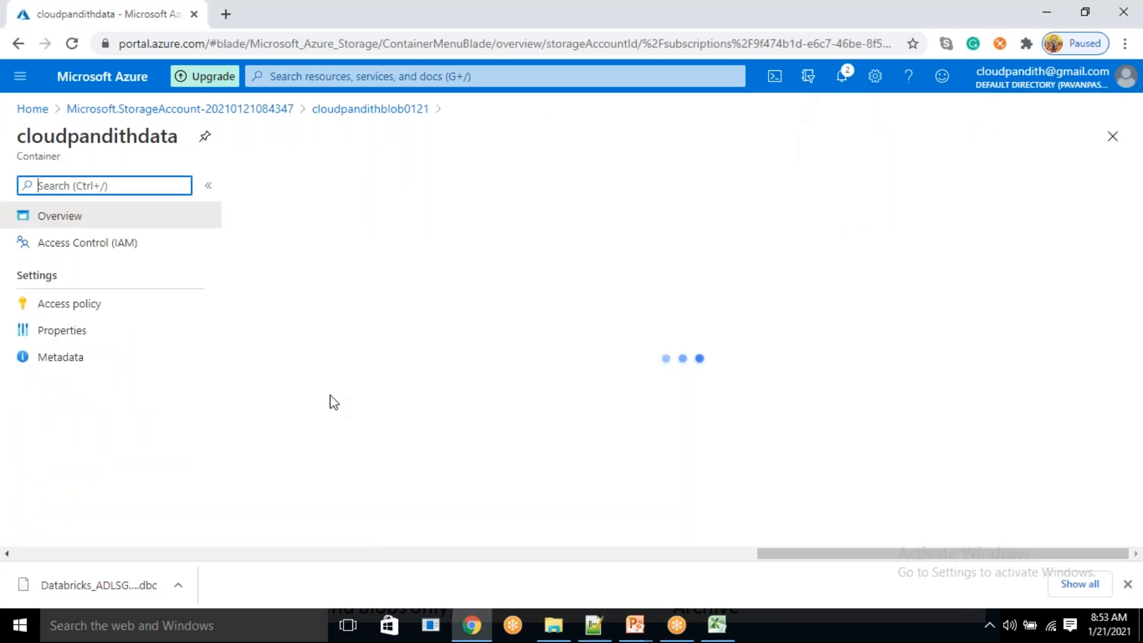
pyautogui.click(282, 191)
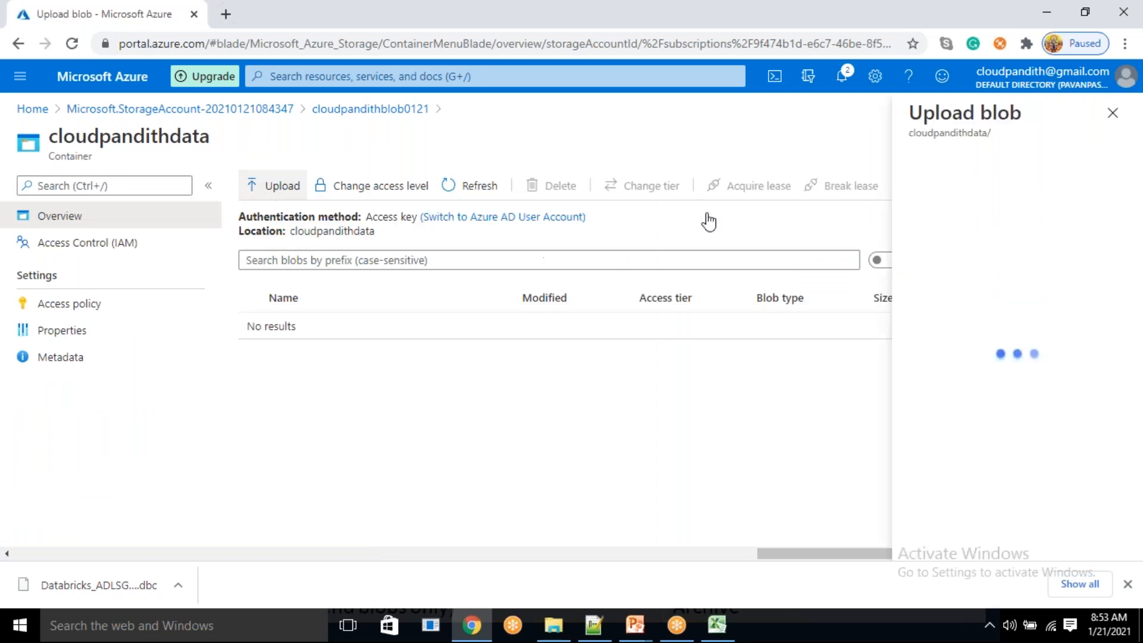
pyautogui.click(944, 185)
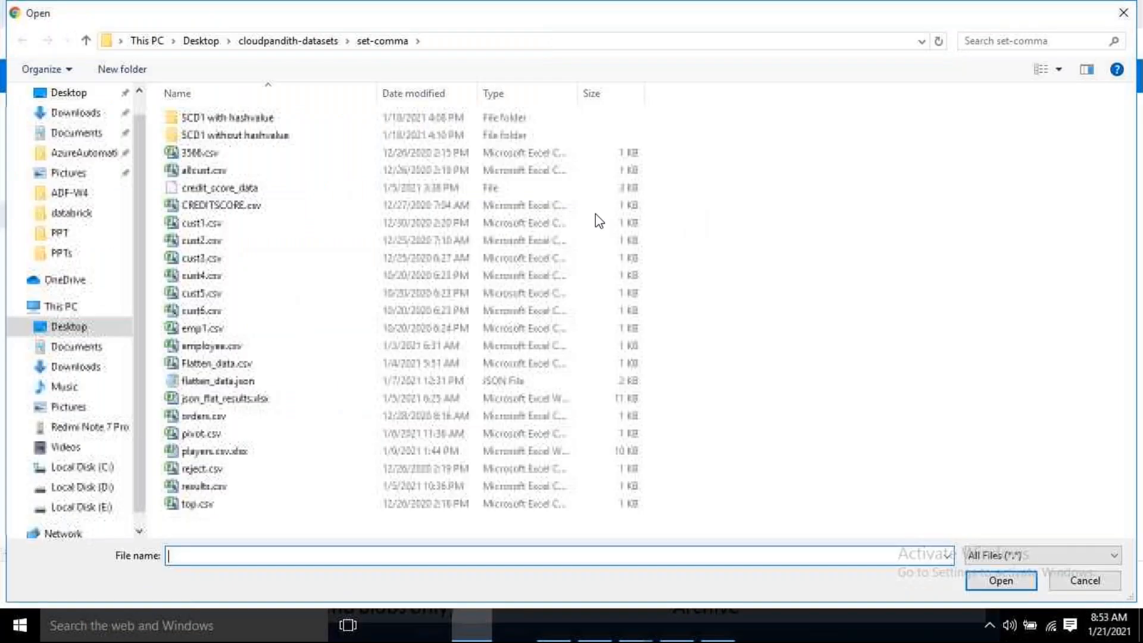
pyautogui.click(219, 491)
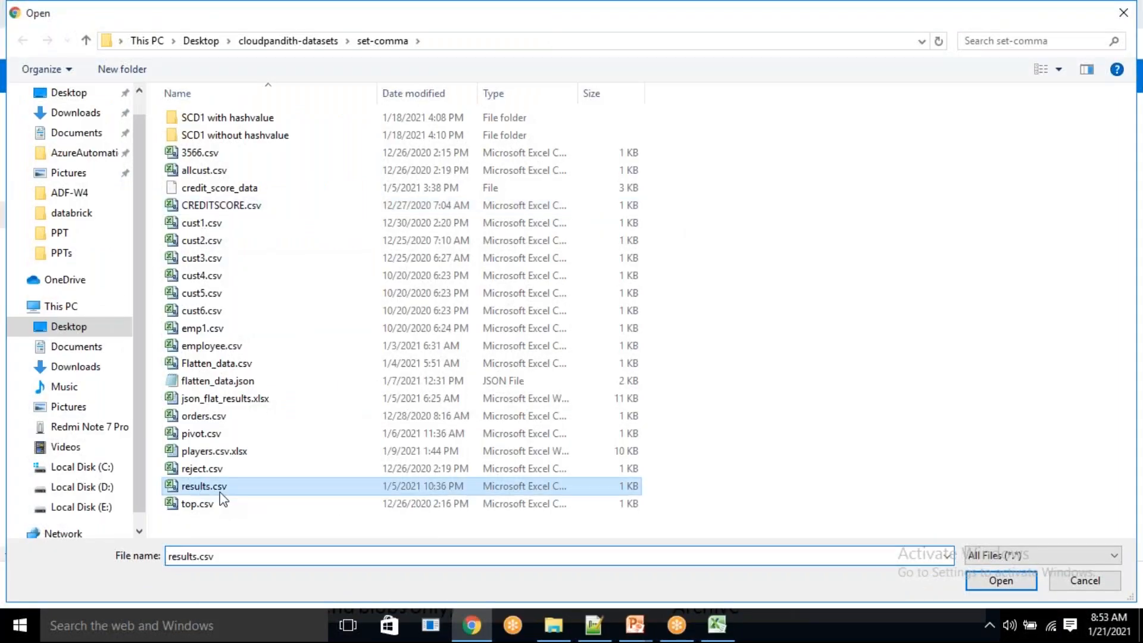
pyautogui.moveTo(1058, 436); pyautogui.dragTo(1002, 83)
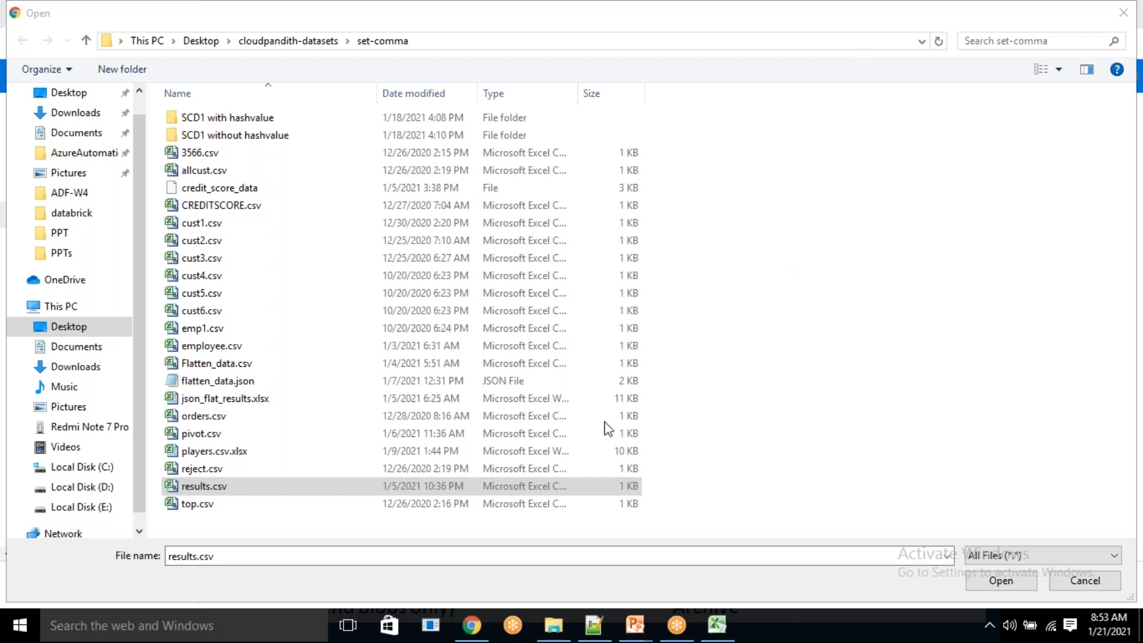
pyautogui.click(227, 485)
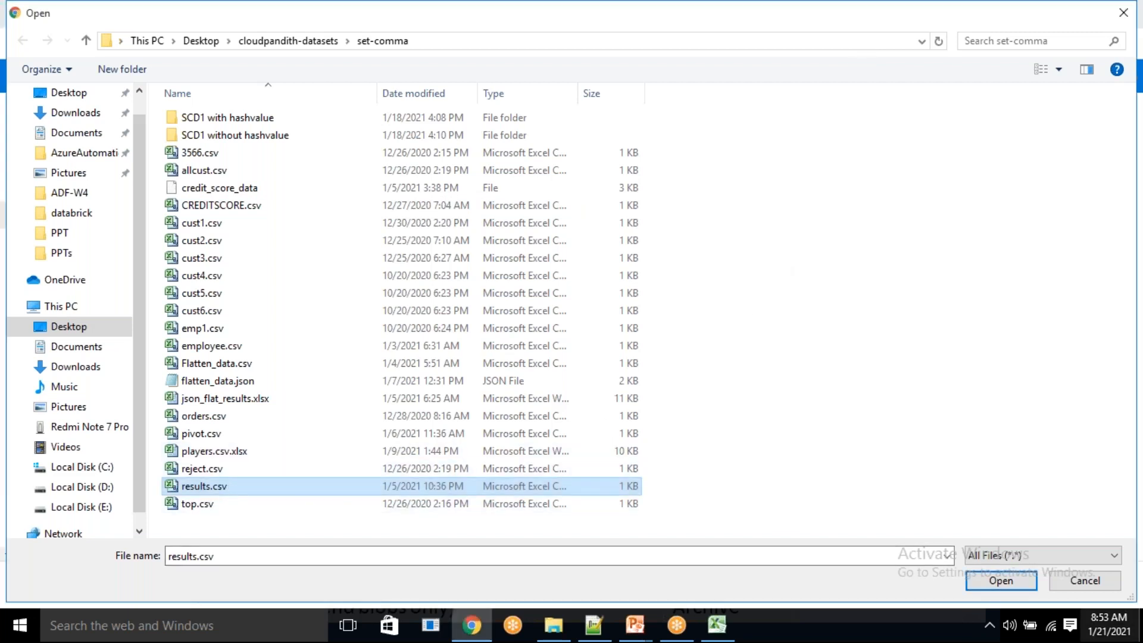
pyautogui.click(1007, 580)
pyautogui.click(956, 296)
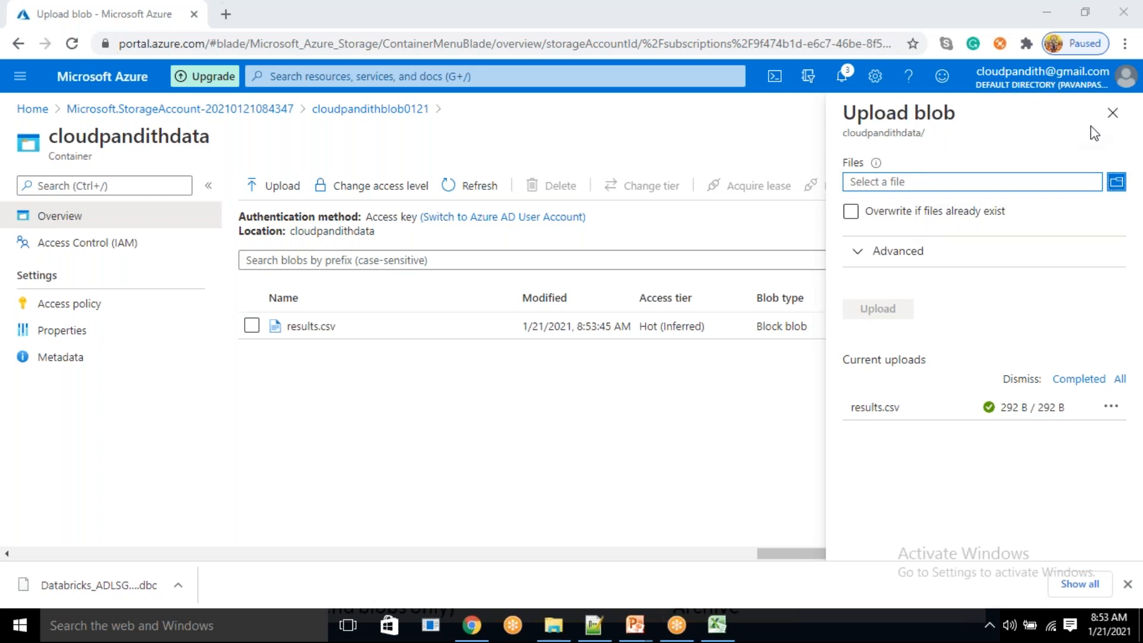
pyautogui.click(1112, 114)
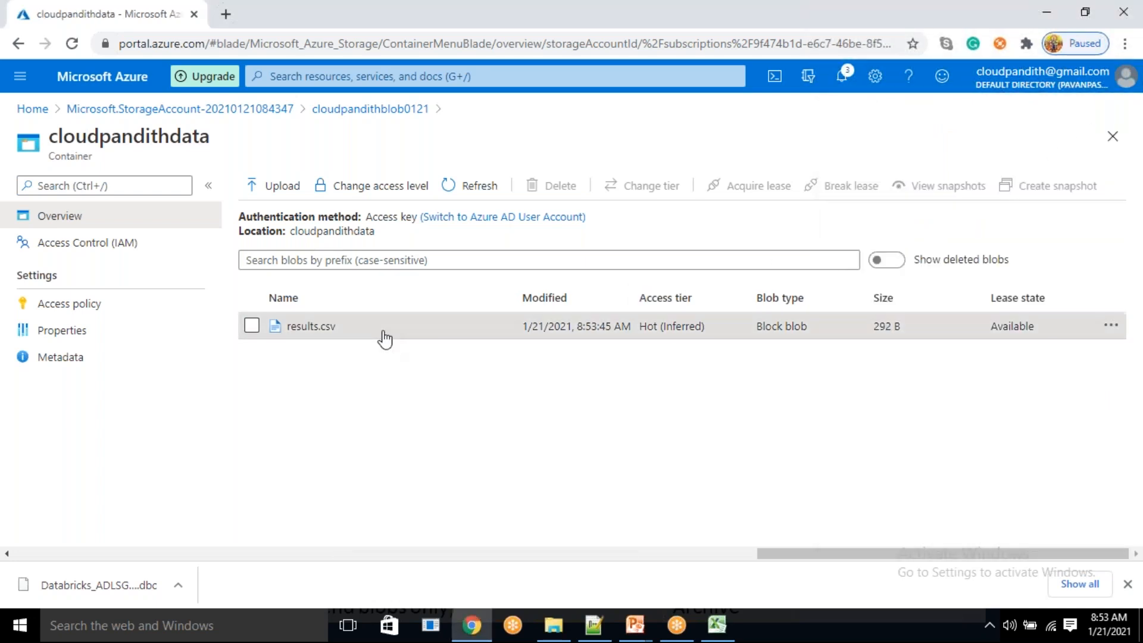
# Step: Open the results.csv blob to read its contents as text and as a CSV preview, and close it
pyautogui.click(324, 327)
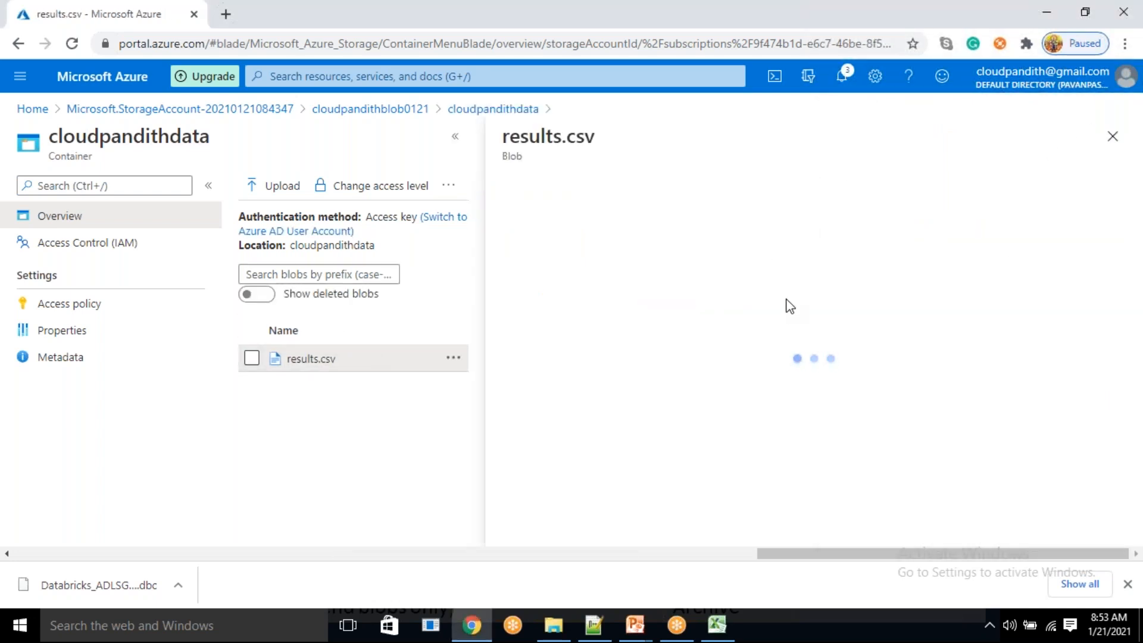
pyautogui.click(727, 225)
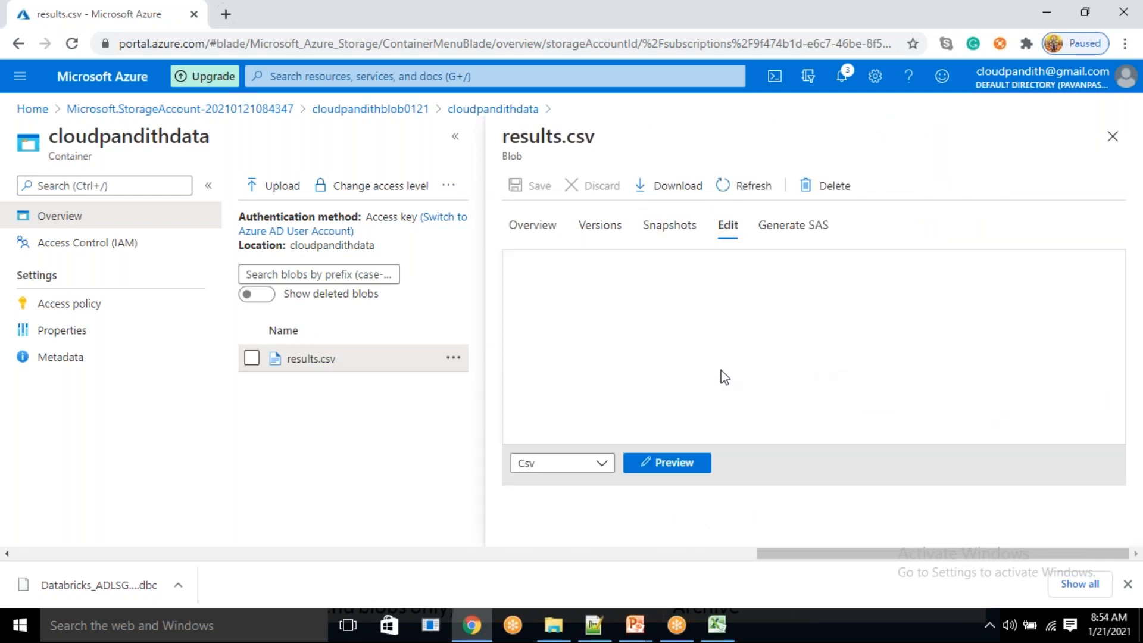
pyautogui.doubleClick(721, 371)
pyautogui.click(665, 462)
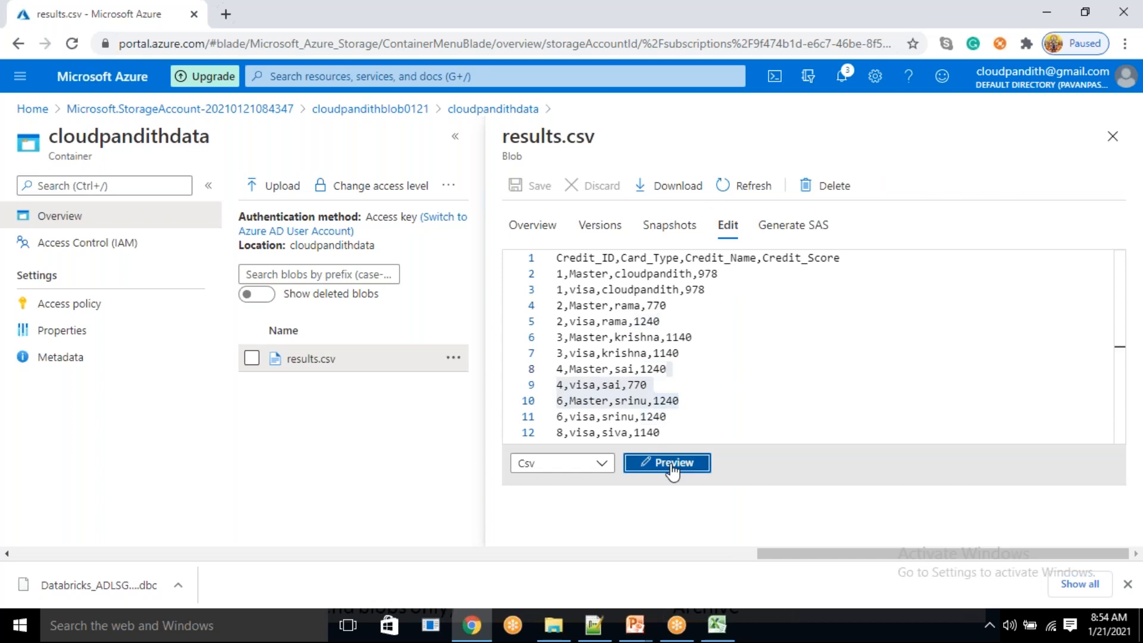
pyautogui.moveTo(521, 307); pyautogui.dragTo(613, 433)
pyautogui.click(808, 502)
pyautogui.scroll(2, 572, 400)
pyautogui.click(613, 370)
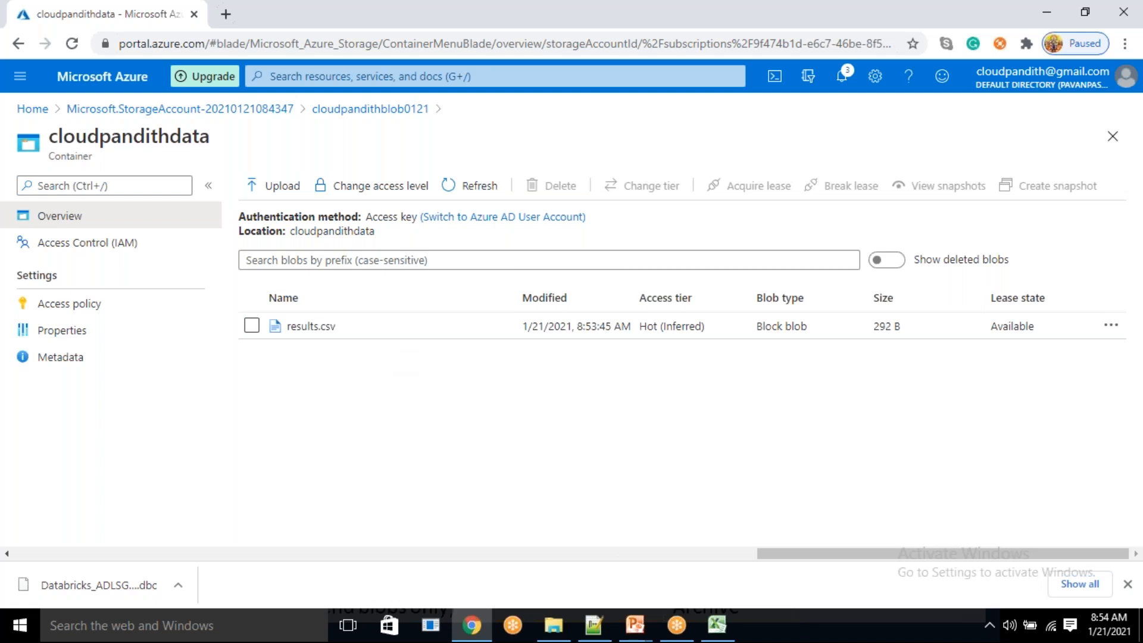
# Step: Return to the storage account's containers list and create a private container named cloudpandithoutput
pyautogui.click(396, 112)
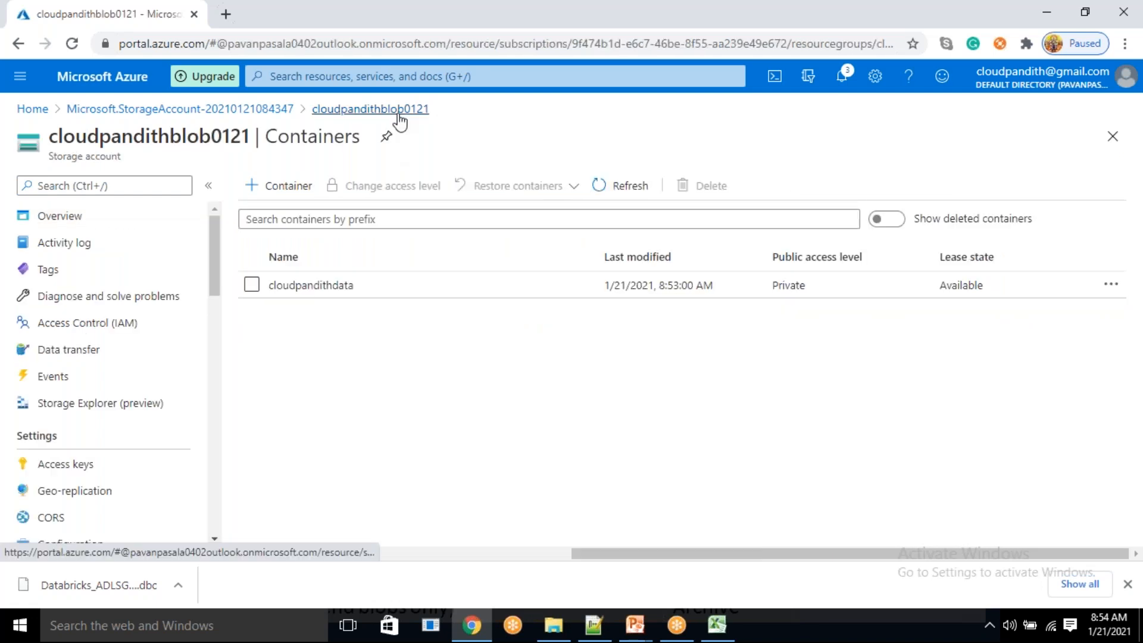
pyautogui.click(296, 183)
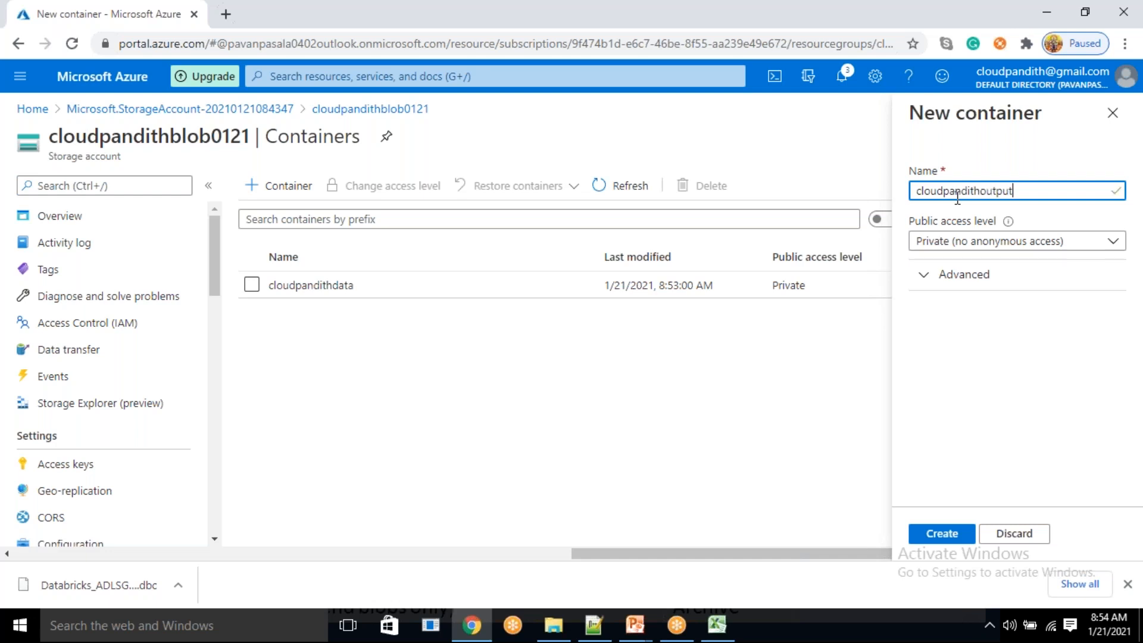
pyautogui.click(941, 533)
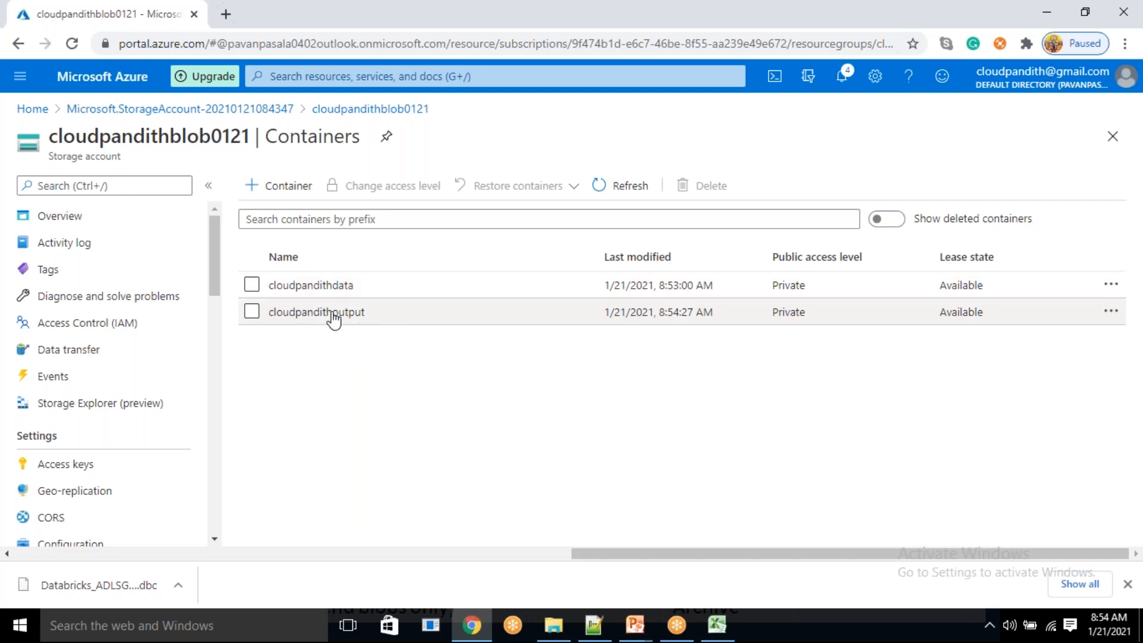
# Step: Load the Azure portal home page in a second browser tab, keeping the containers list open in the first
pyautogui.click(227, 13)
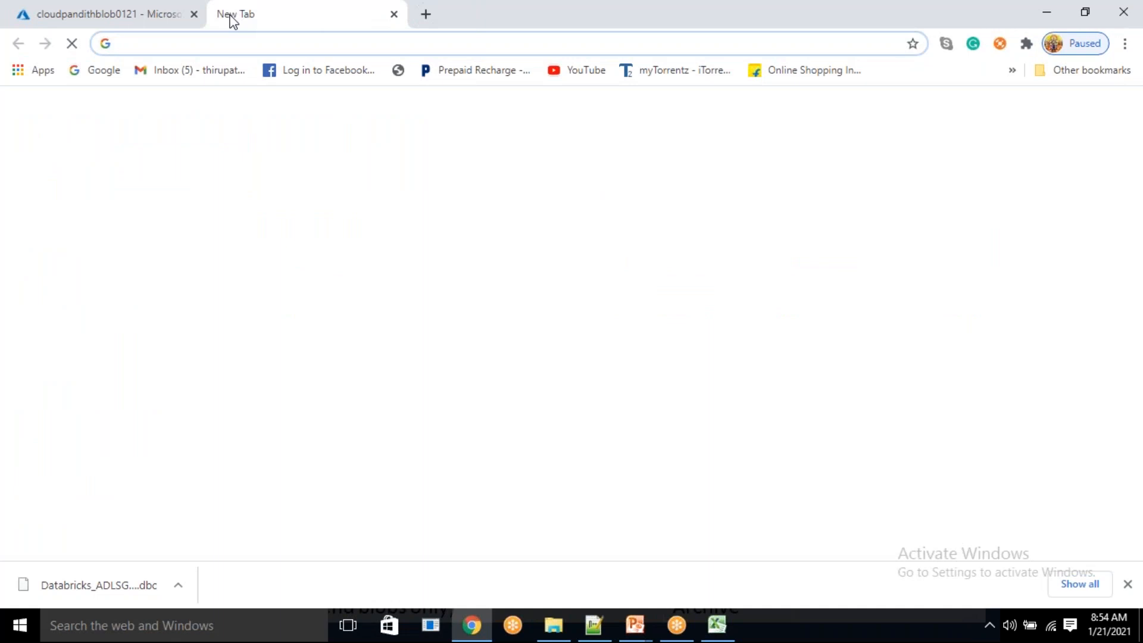
pyautogui.write('port')
pyautogui.press('Return')
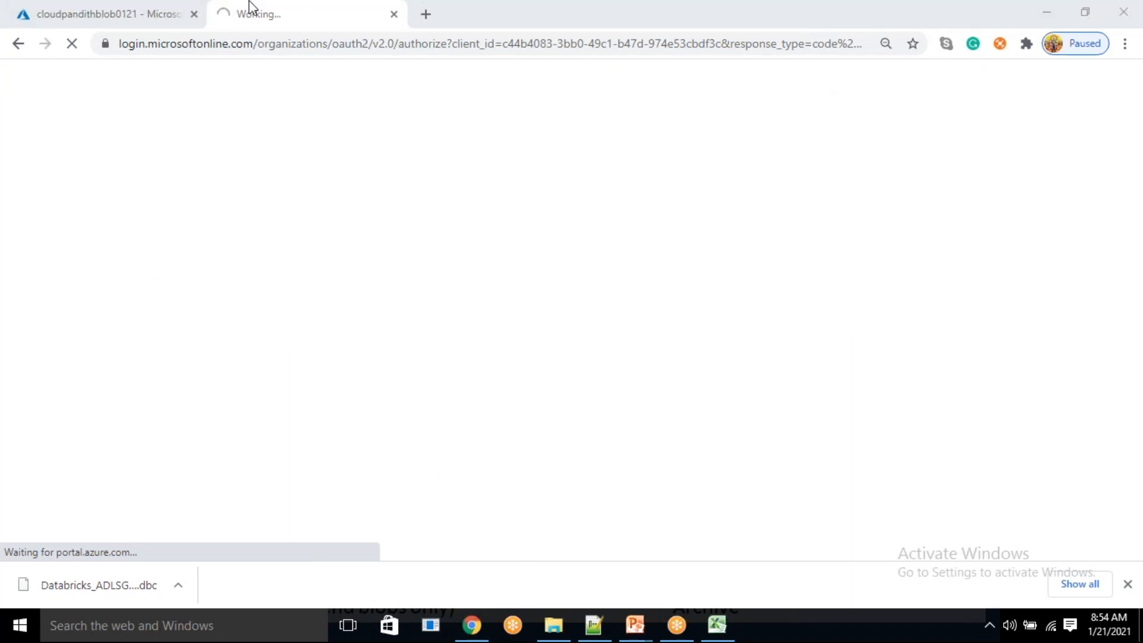
pyautogui.click(59, 1)
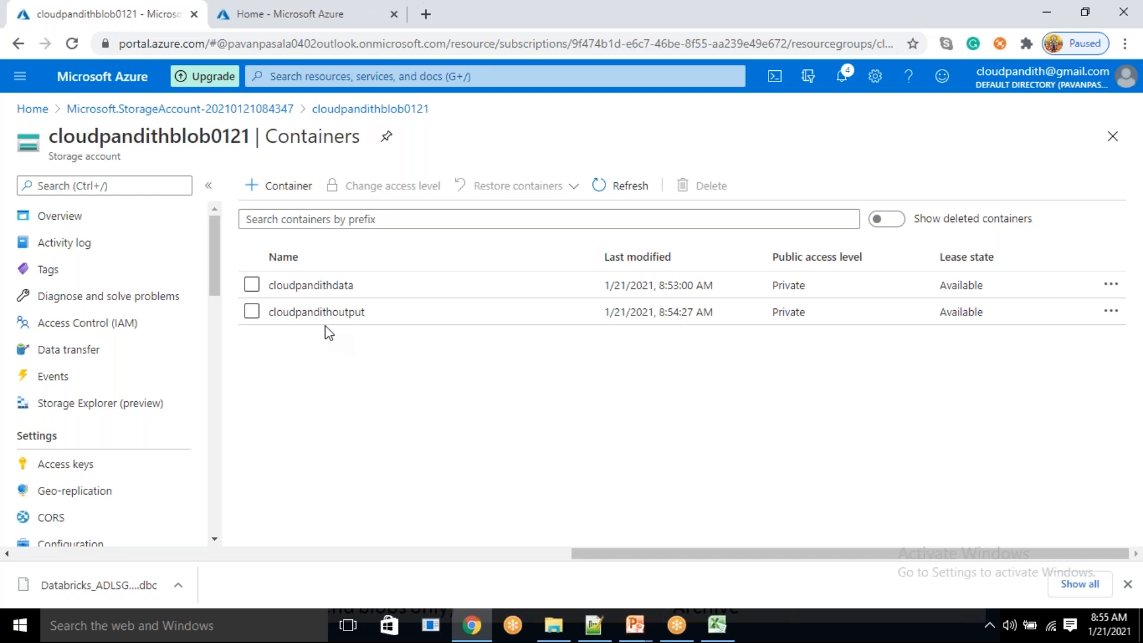
pyautogui.click(258, 14)
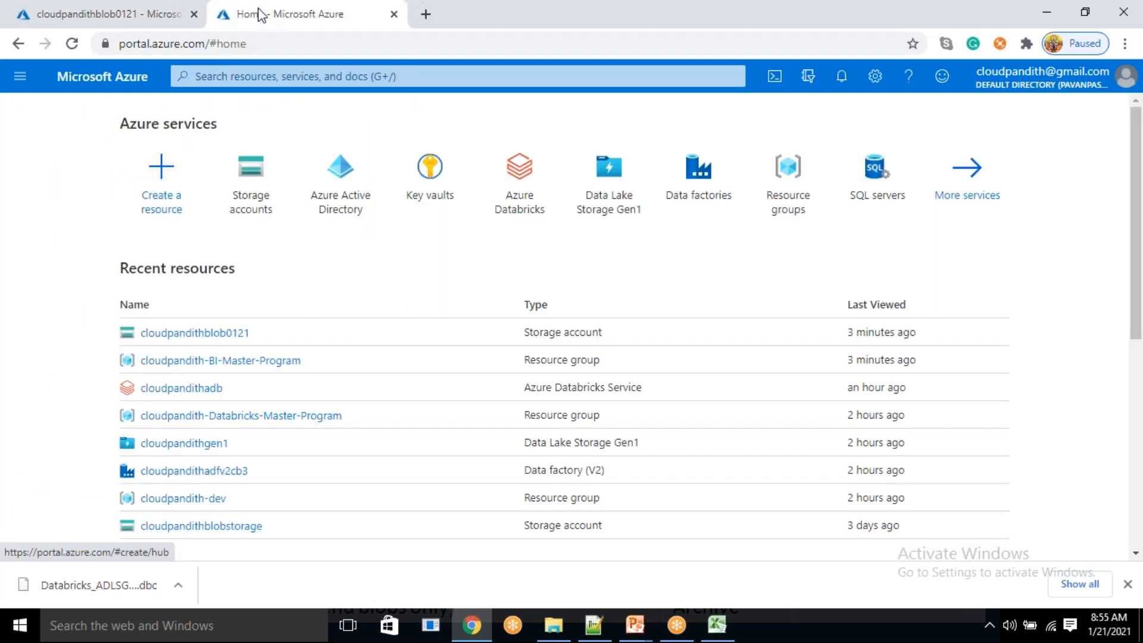
# Step: Go back to the containers list, open cloudpandithdata, and check the access tier and blob type of results.csv
pyautogui.click(111, 13)
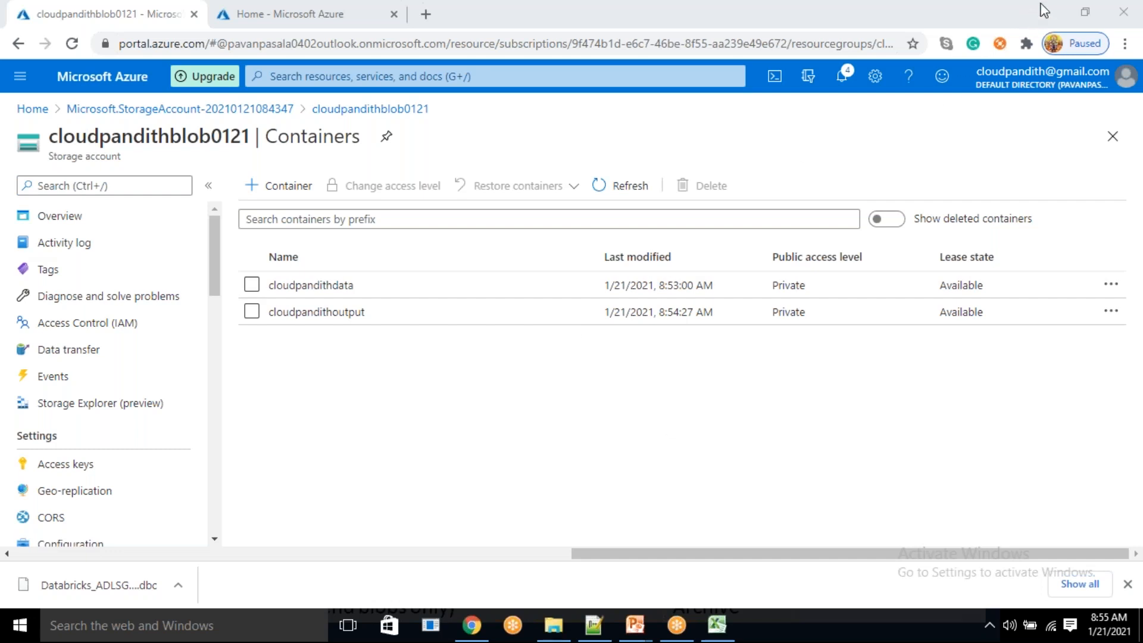
pyautogui.click(500, 369)
pyautogui.click(331, 289)
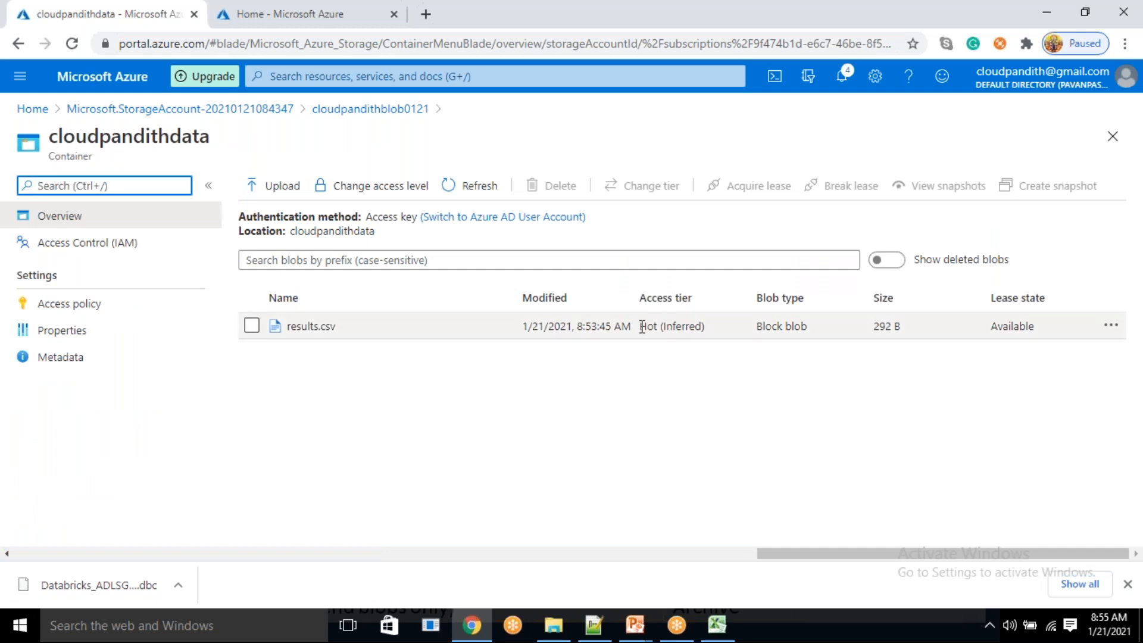
pyautogui.moveTo(641, 326); pyautogui.dragTo(670, 329)
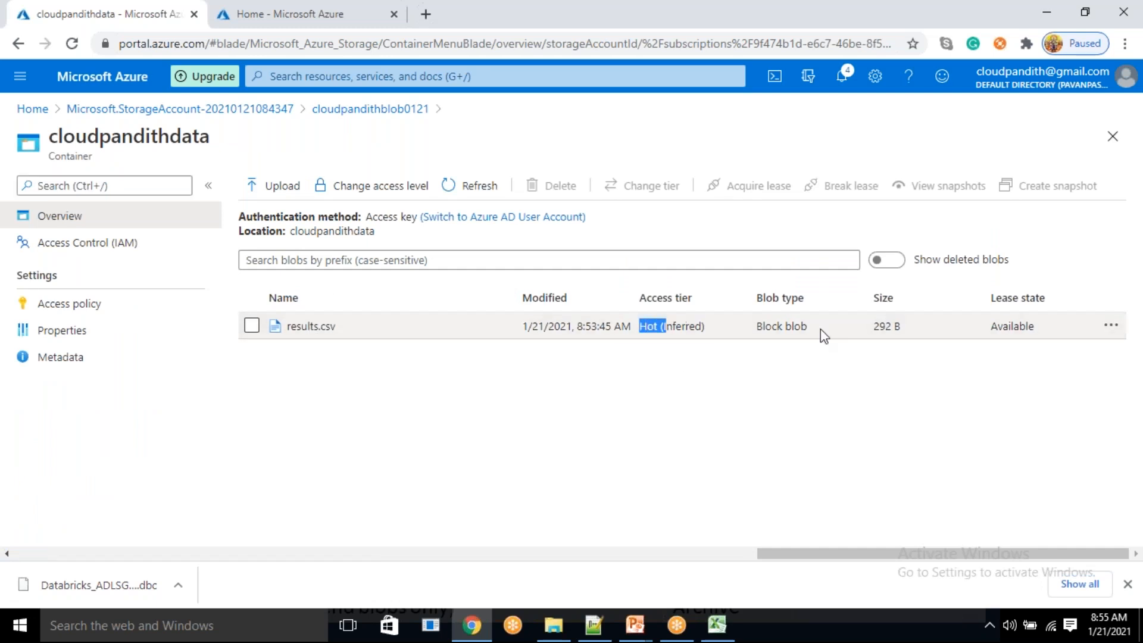
pyautogui.moveTo(757, 326); pyautogui.dragTo(785, 327)
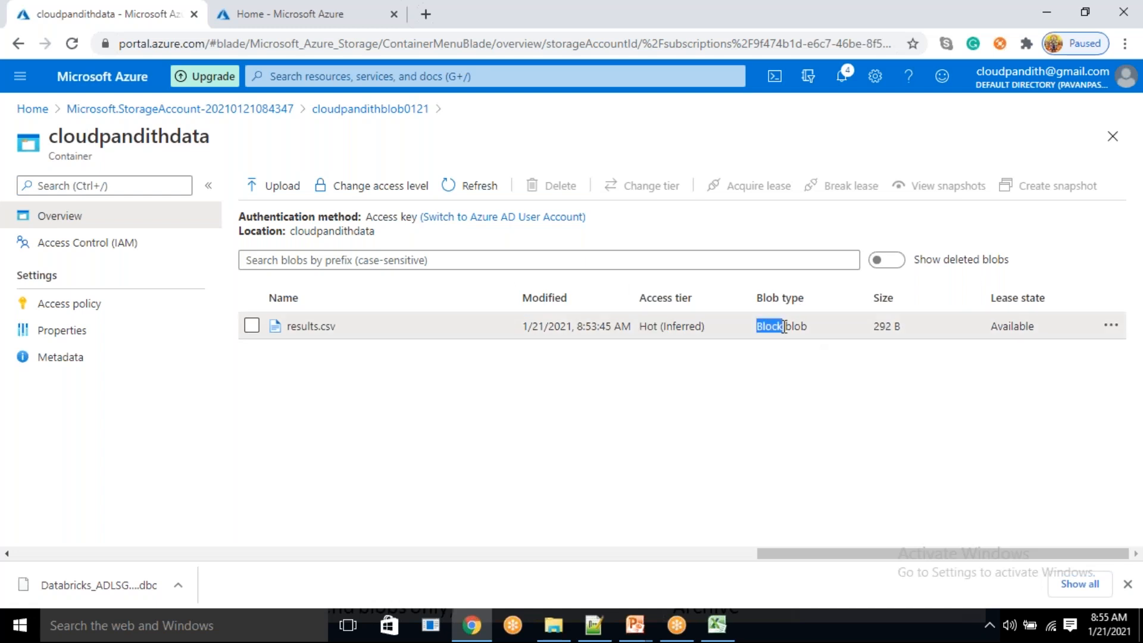
# Step: Open the blob upload form for cloudpandithdata, review the advanced blob type and access tier options, and close it without uploading
pyautogui.click(291, 188)
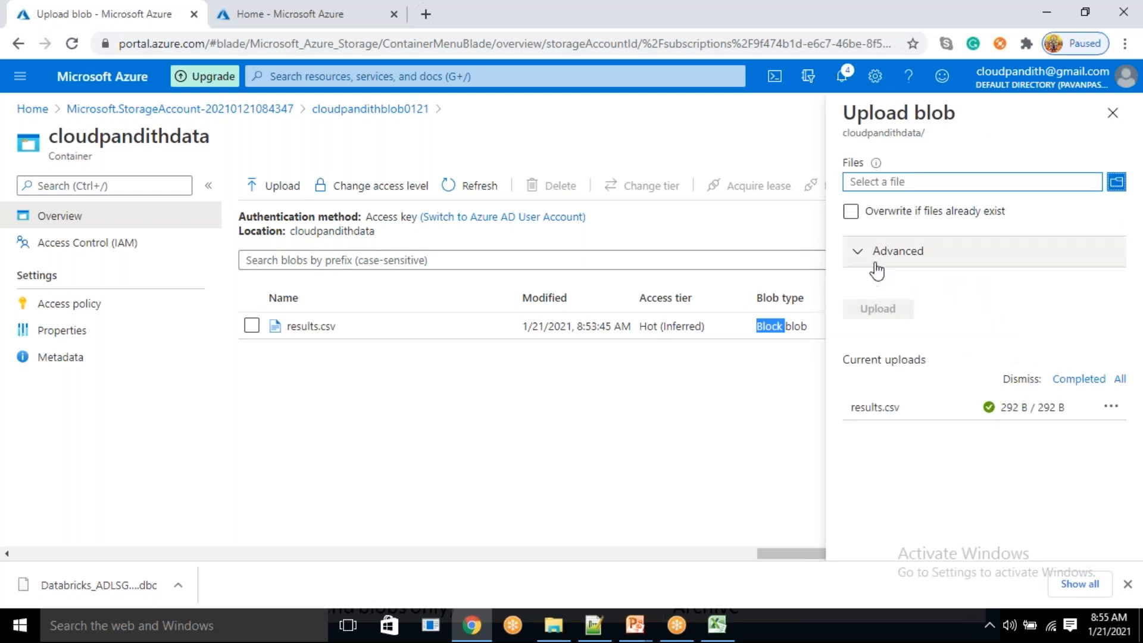
pyautogui.click(870, 255)
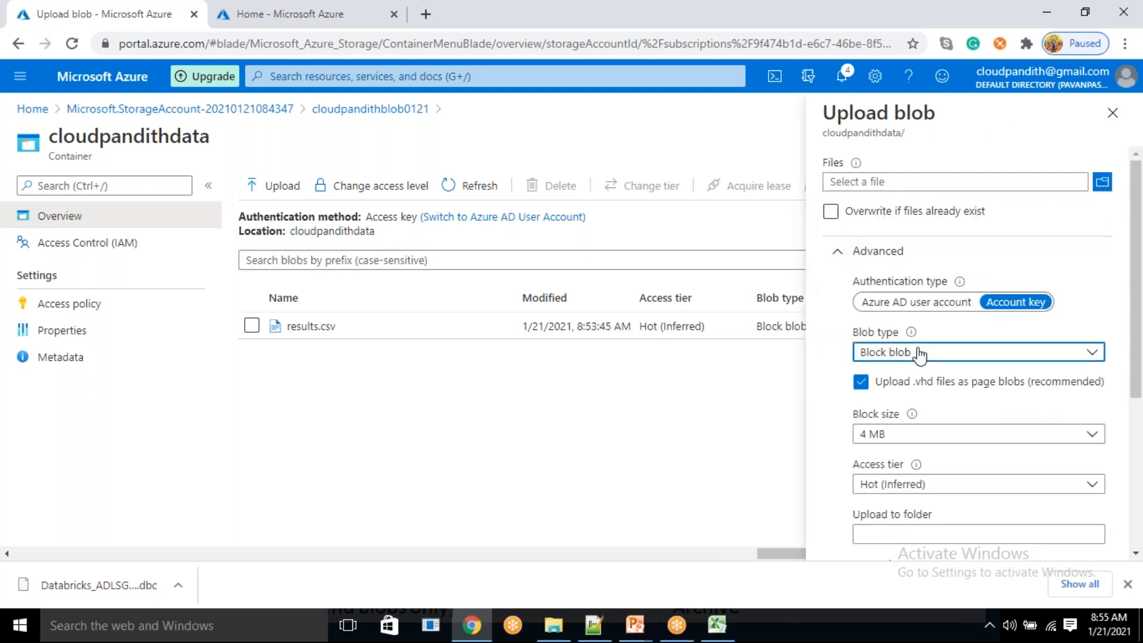
pyautogui.click(908, 354)
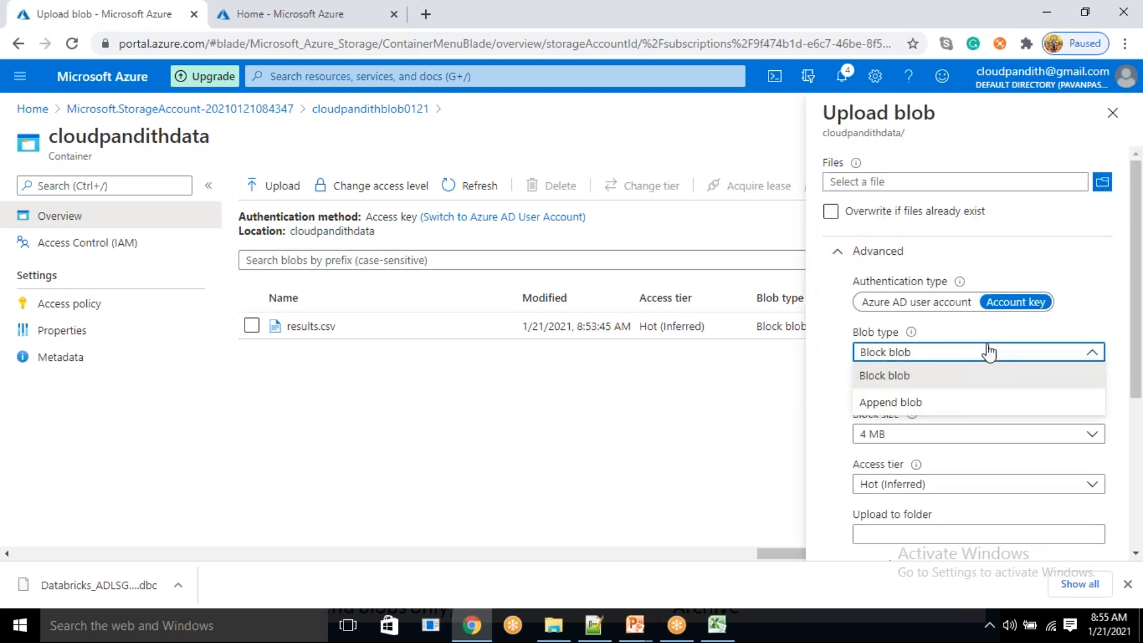
pyautogui.click(966, 325)
pyautogui.scroll(-3, 870, 458)
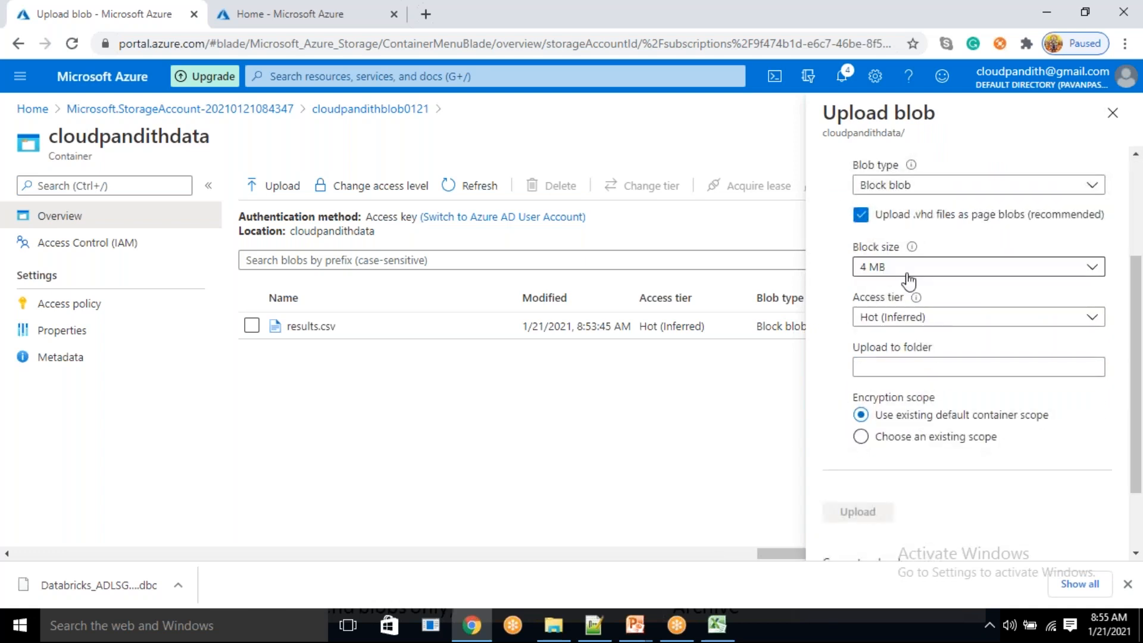
pyautogui.click(903, 319)
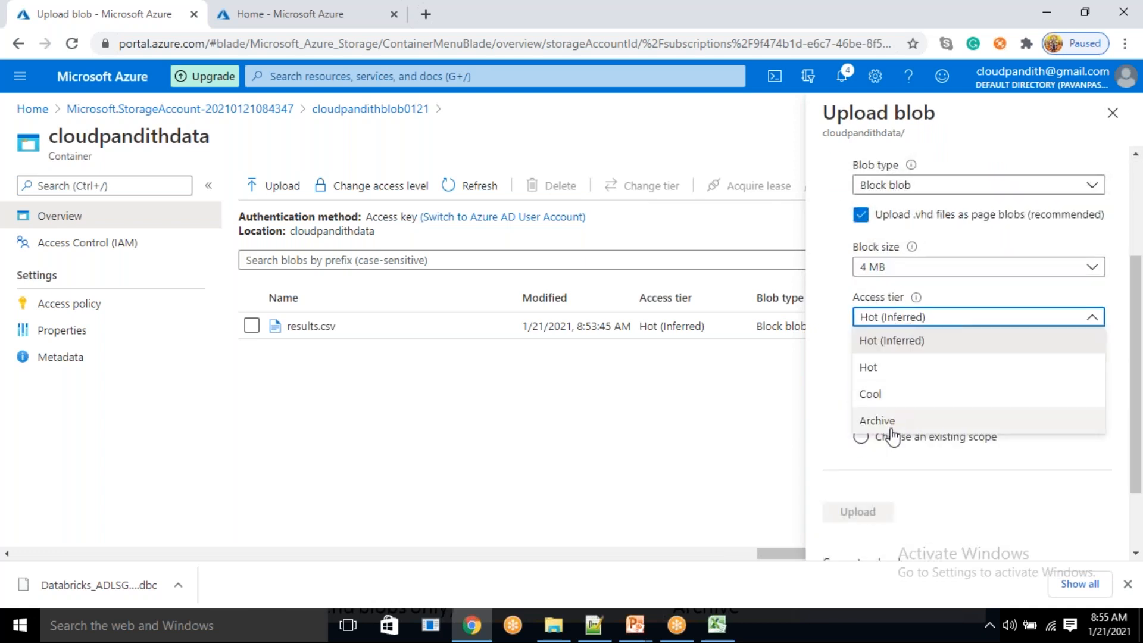
pyautogui.click(936, 337)
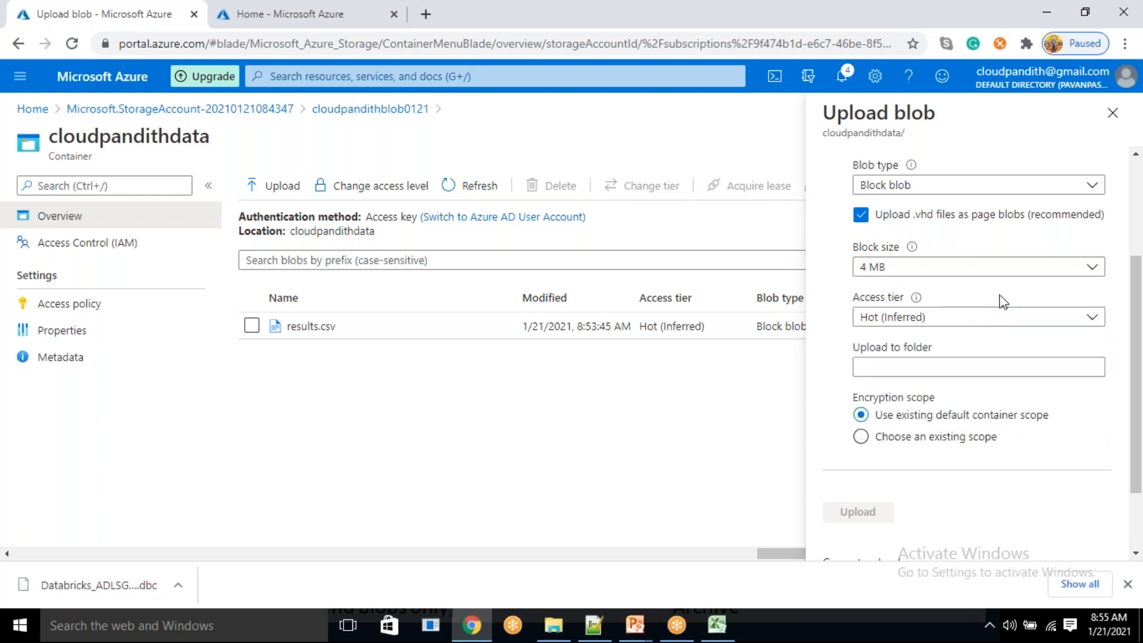
pyautogui.scroll(-2, 944, 395)
pyautogui.scroll(4, 939, 387)
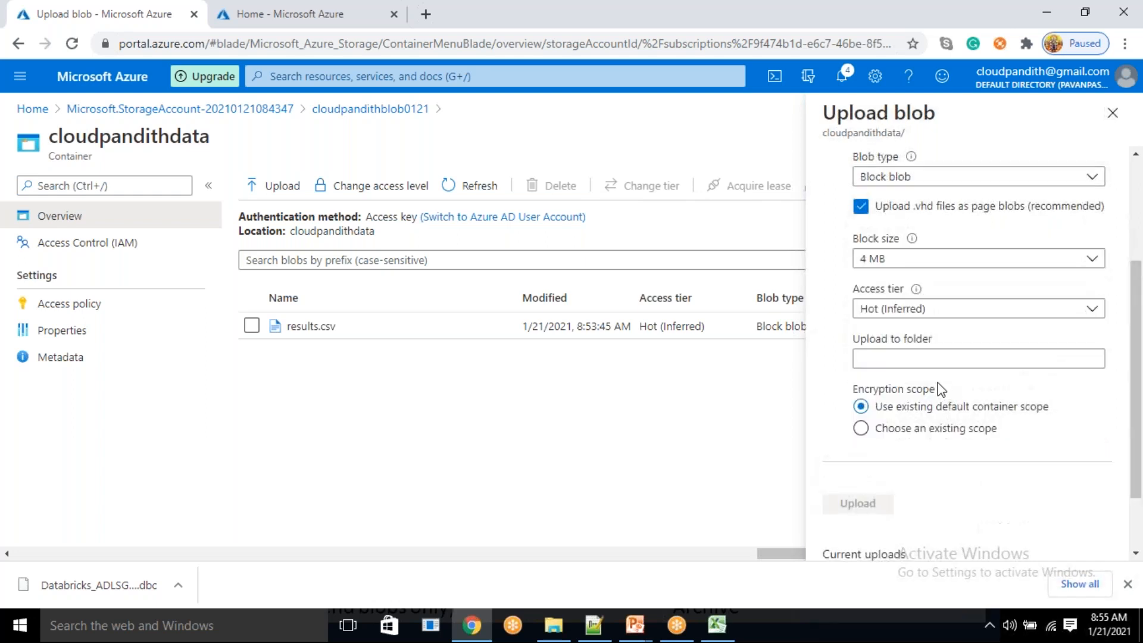
pyautogui.click(1113, 113)
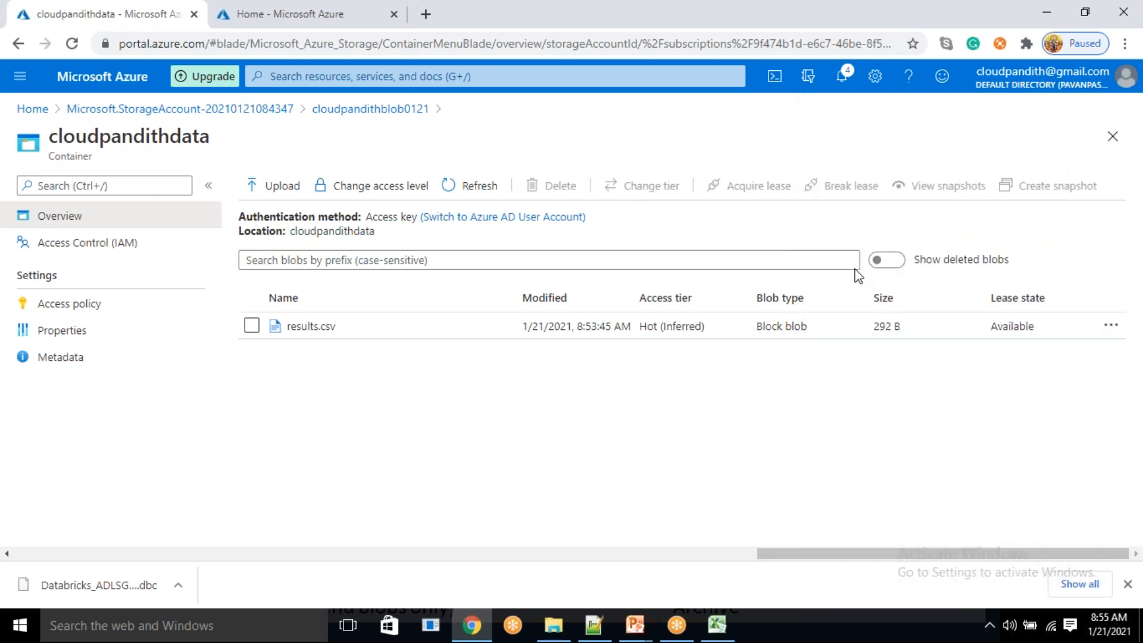
# Step: In the second browser tab, start a new data factory and assign it to the cloudpandith-BI-Master-Program resource group
pyautogui.click(249, 13)
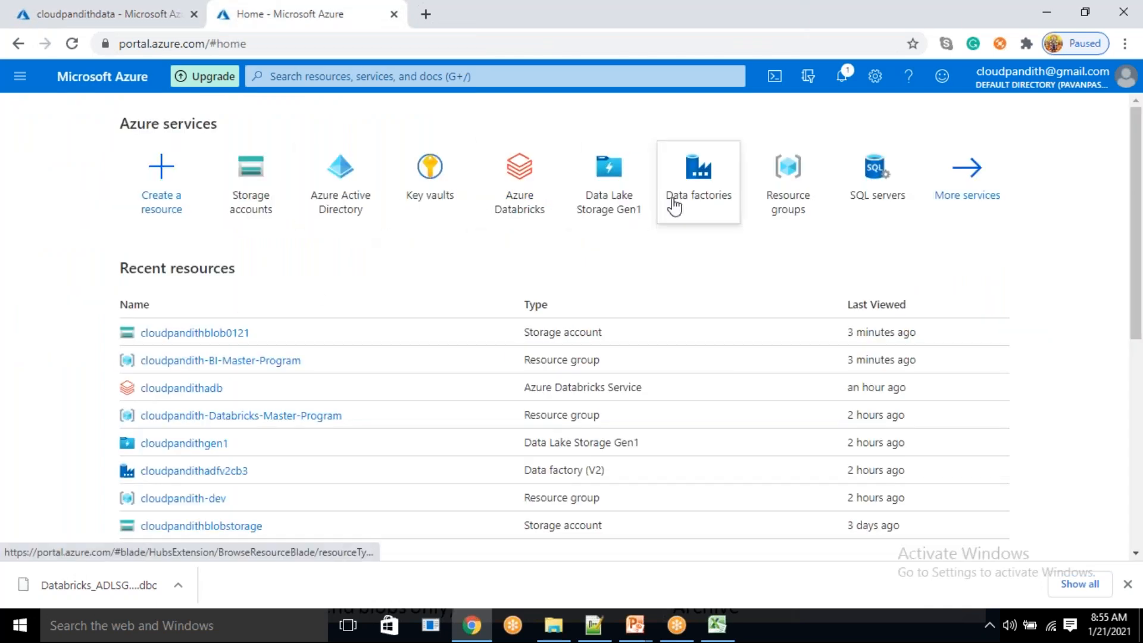
pyautogui.click(710, 192)
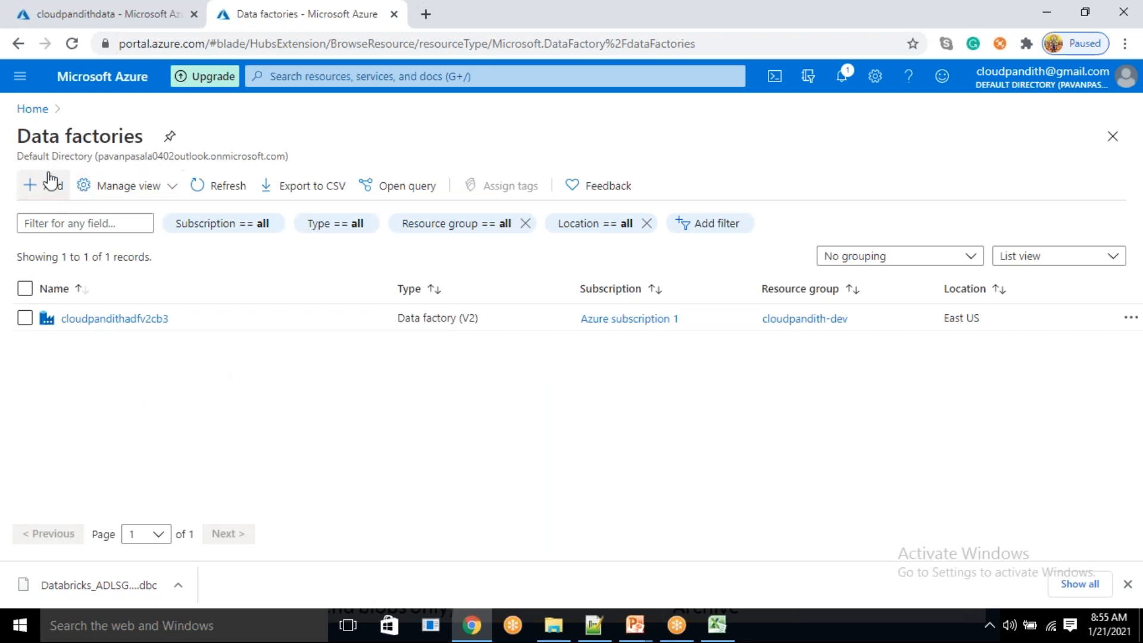
pyautogui.click(49, 191)
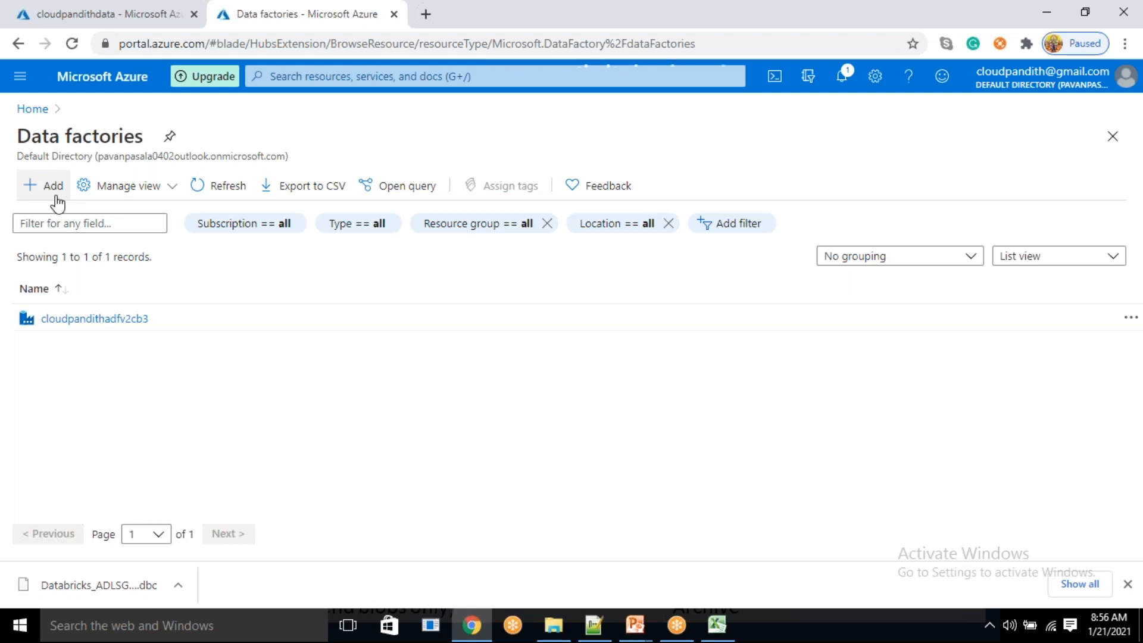
pyautogui.click(52, 186)
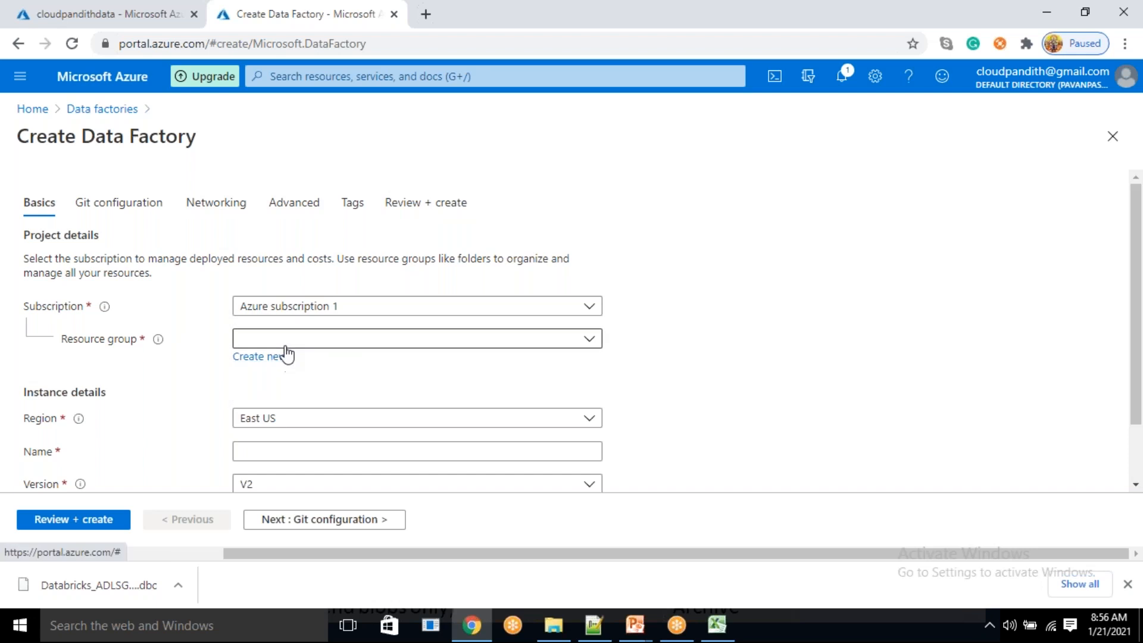
pyautogui.click(321, 337)
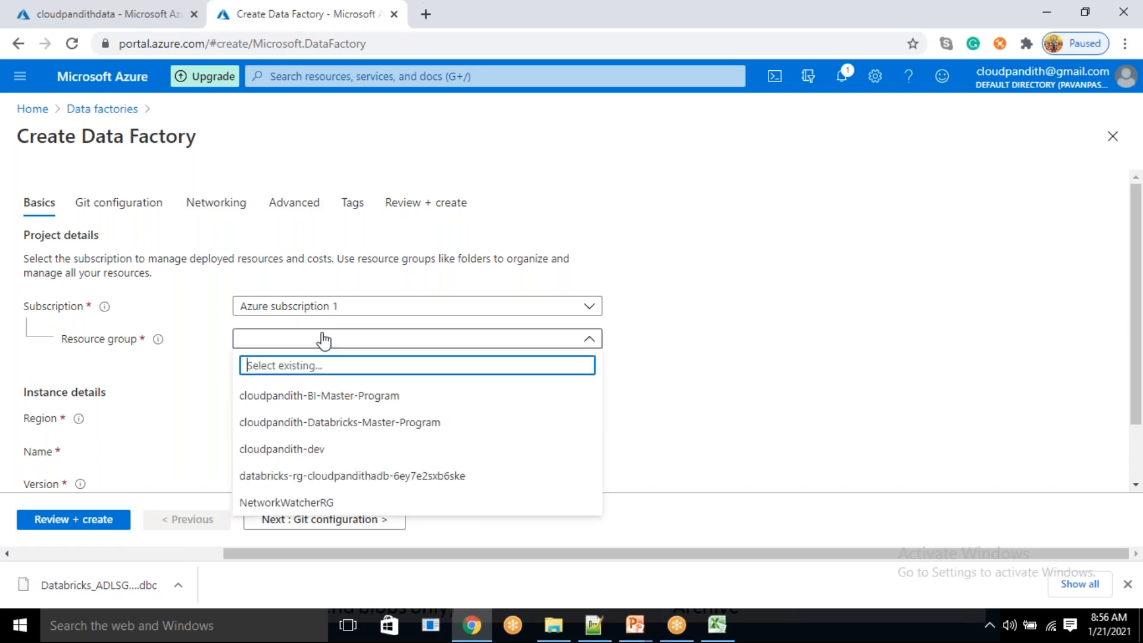
pyautogui.click(340, 401)
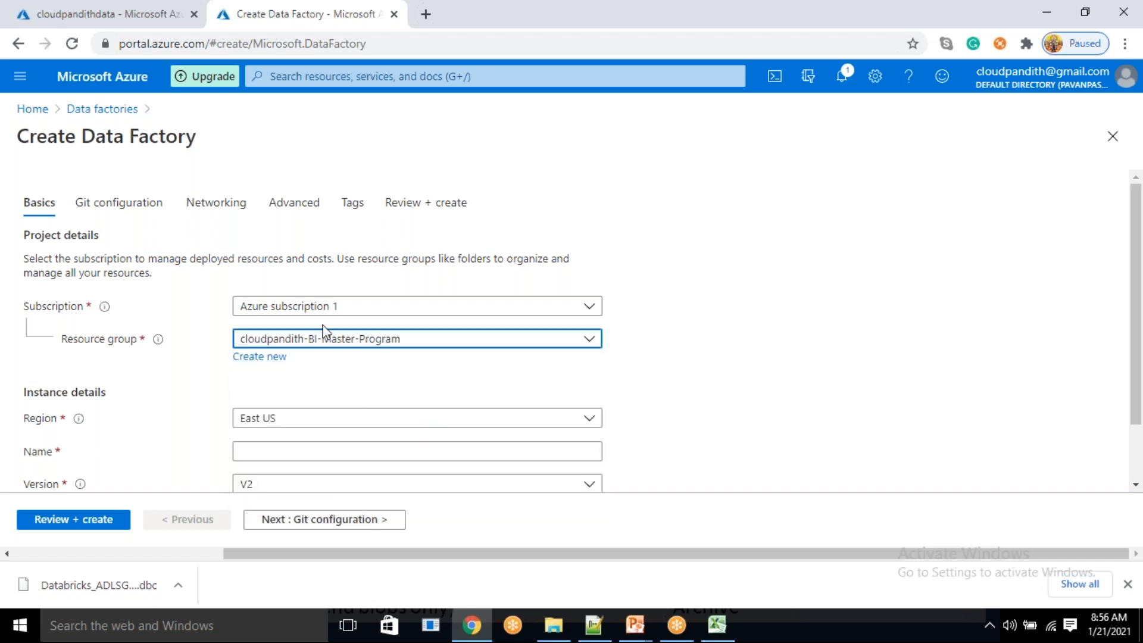
pyautogui.moveTo(74, 130); pyautogui.dragTo(301, 155)
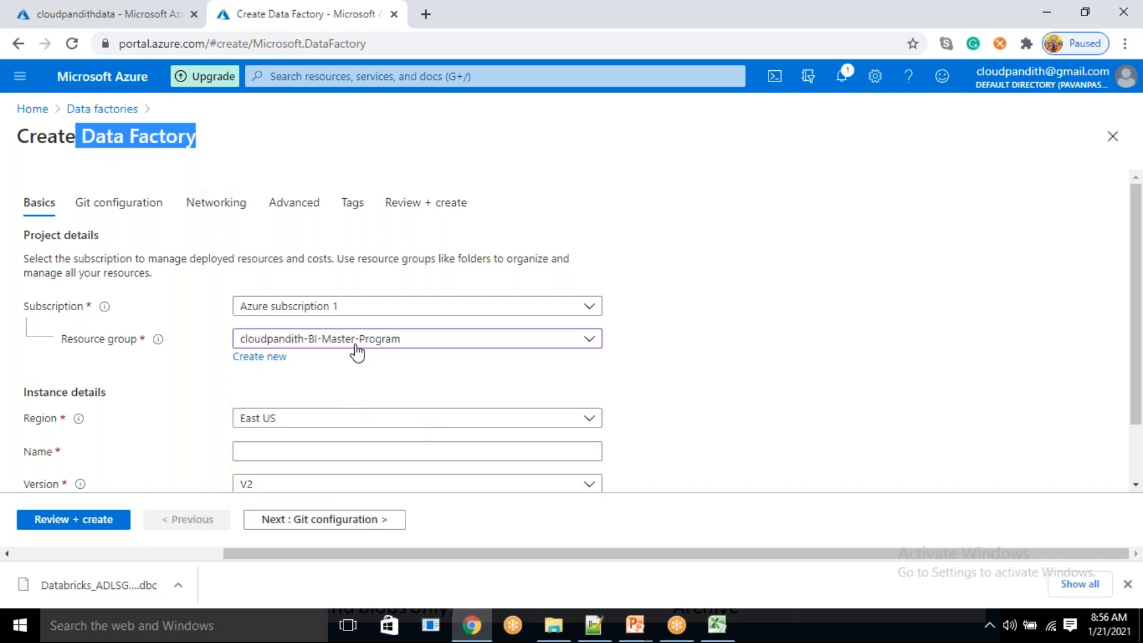
# Step: Set the data factory's region to South India
pyautogui.scroll(-2, 357, 353)
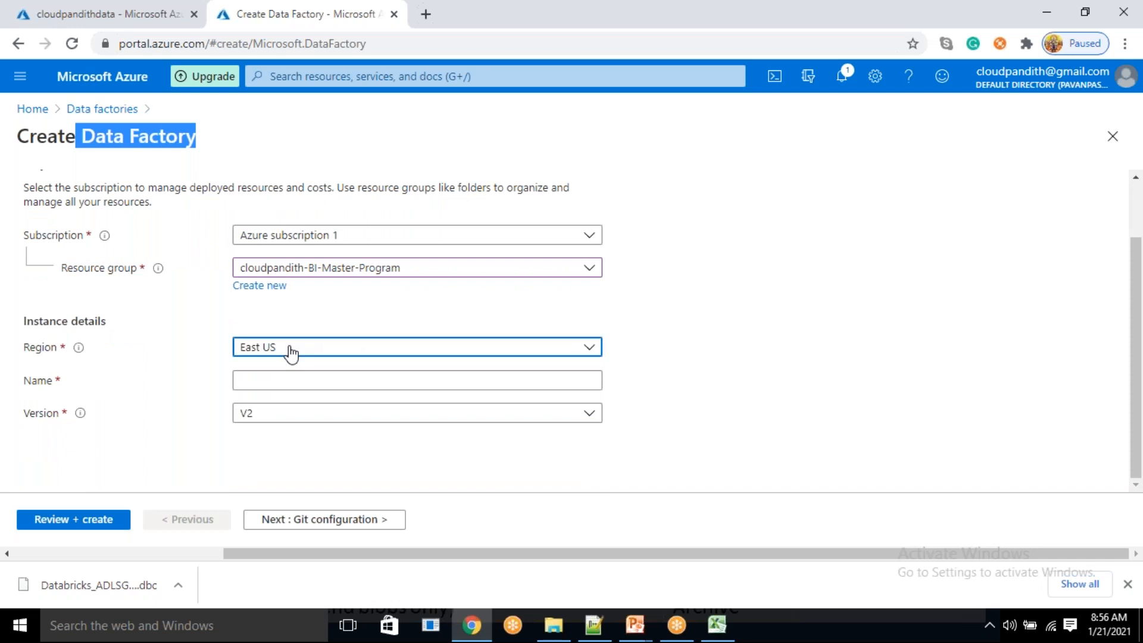
pyautogui.click(290, 353)
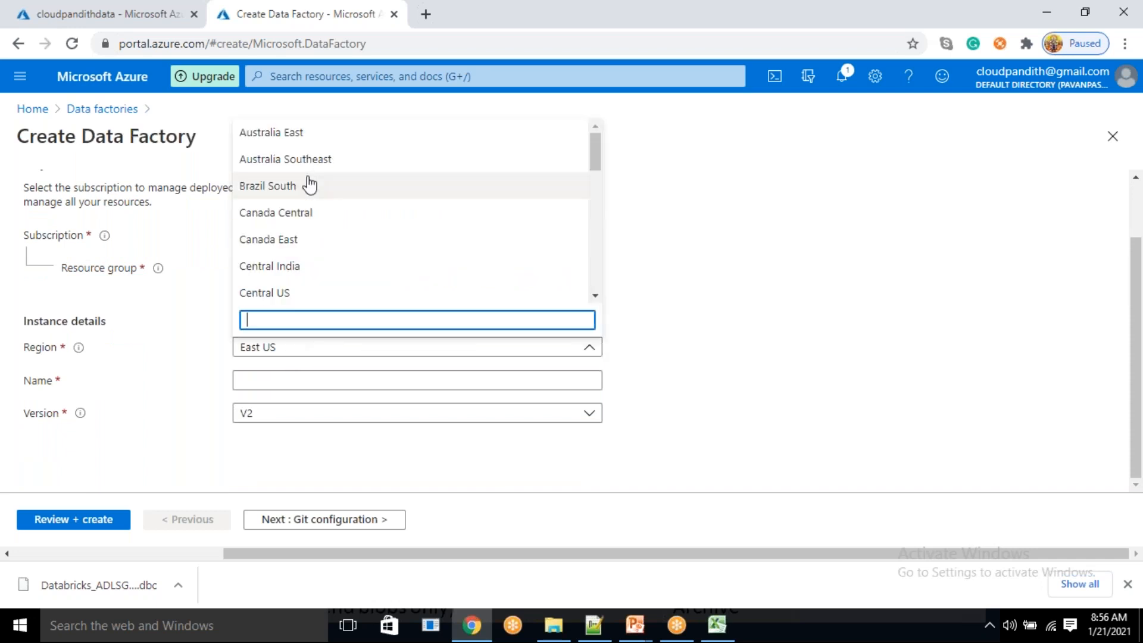
pyautogui.write('india')
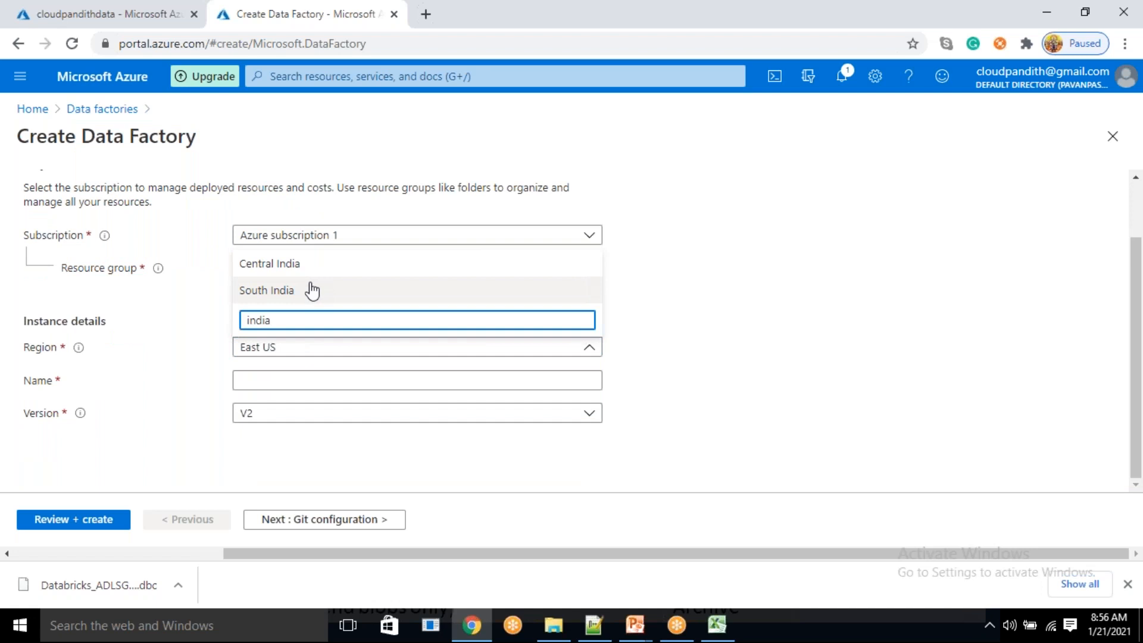
pyautogui.click(312, 290)
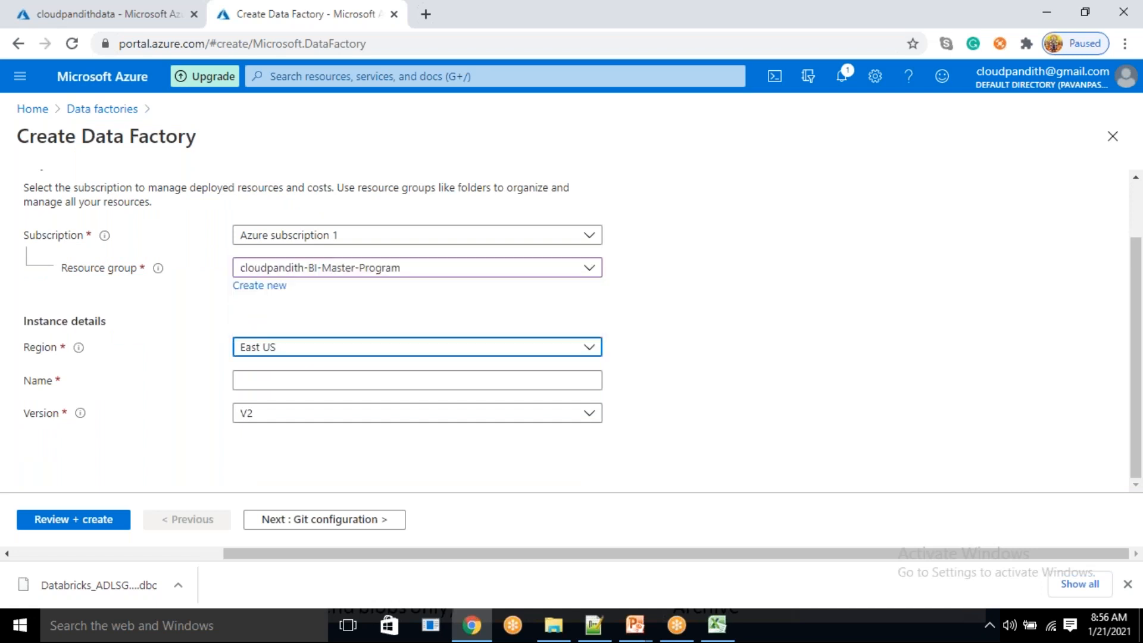
pyautogui.click(16, 360)
# Step: Name the data factory cloudpandithadf0121
pyautogui.doubleClick(50, 382)
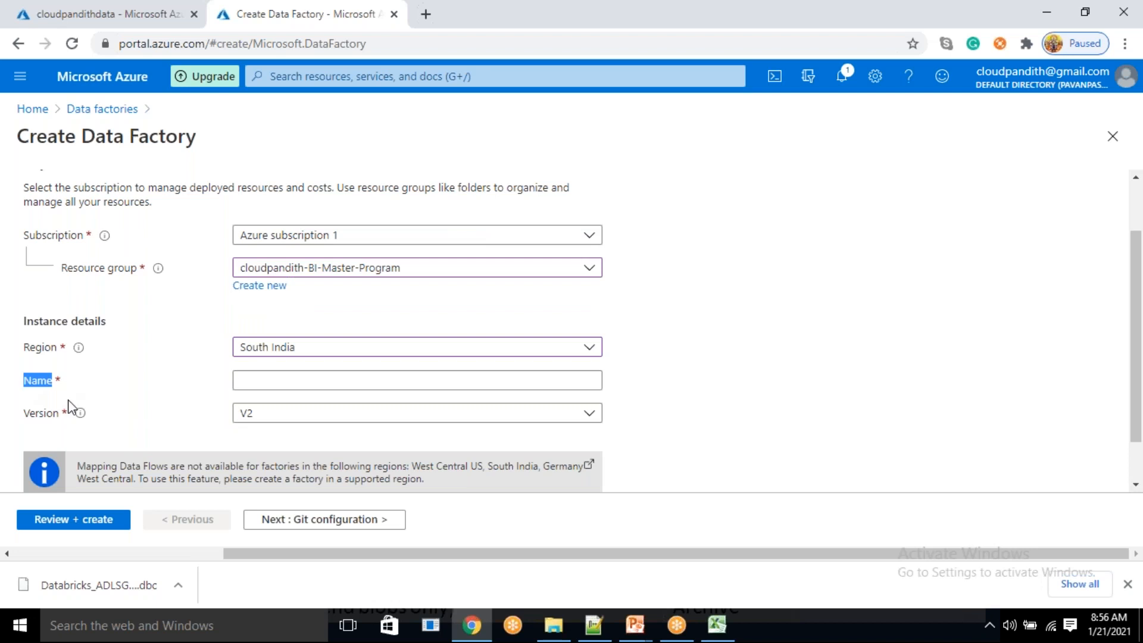
pyautogui.click(90, 396)
pyautogui.click(263, 379)
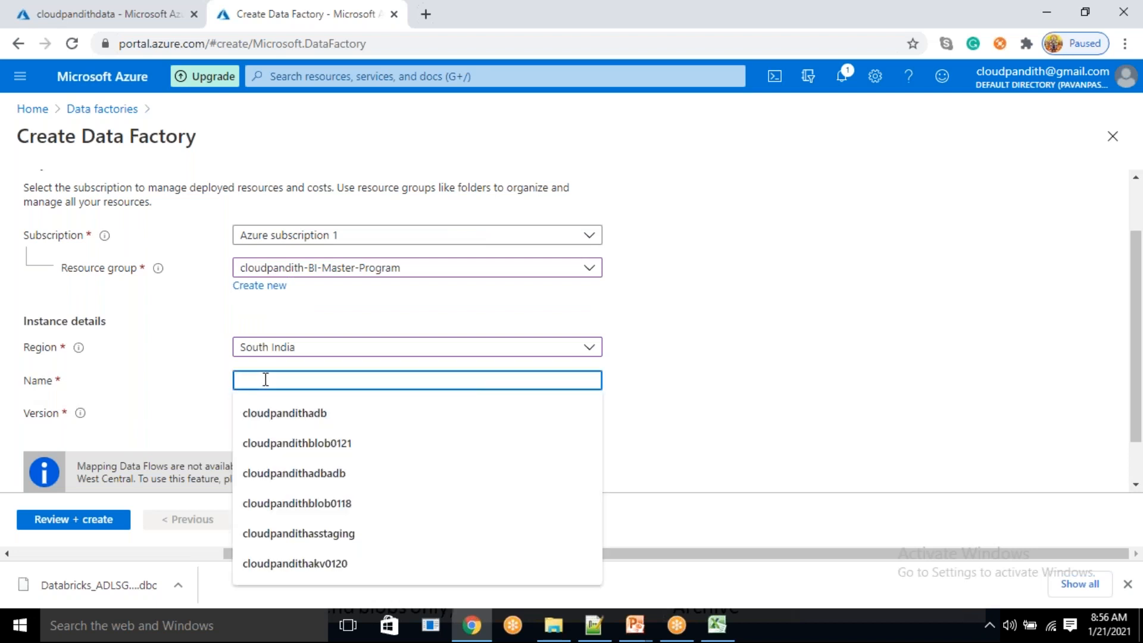
pyautogui.write('cloudpa')
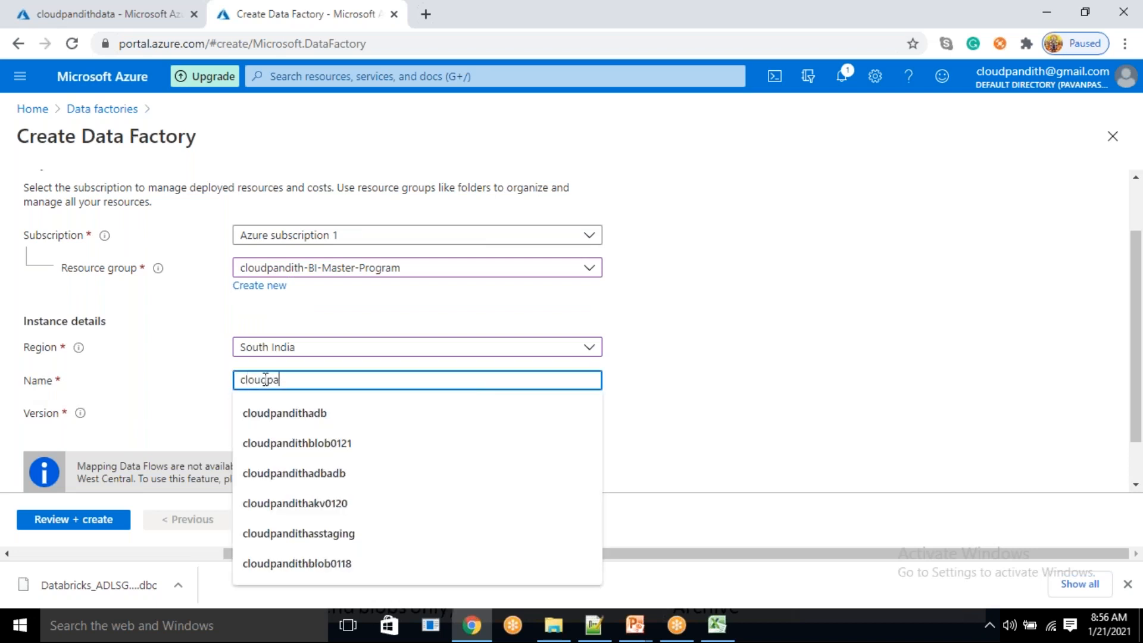
pyautogui.write('ndithadf0121')
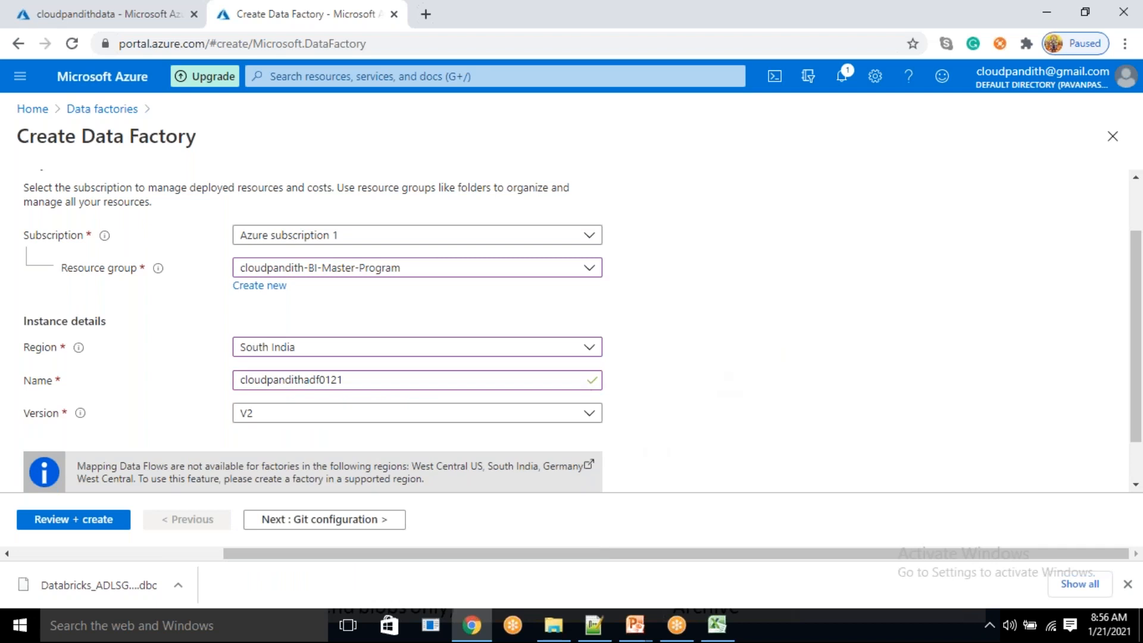
# Step: Switch the data factory's version to V1 and back to V2
pyautogui.click(326, 417)
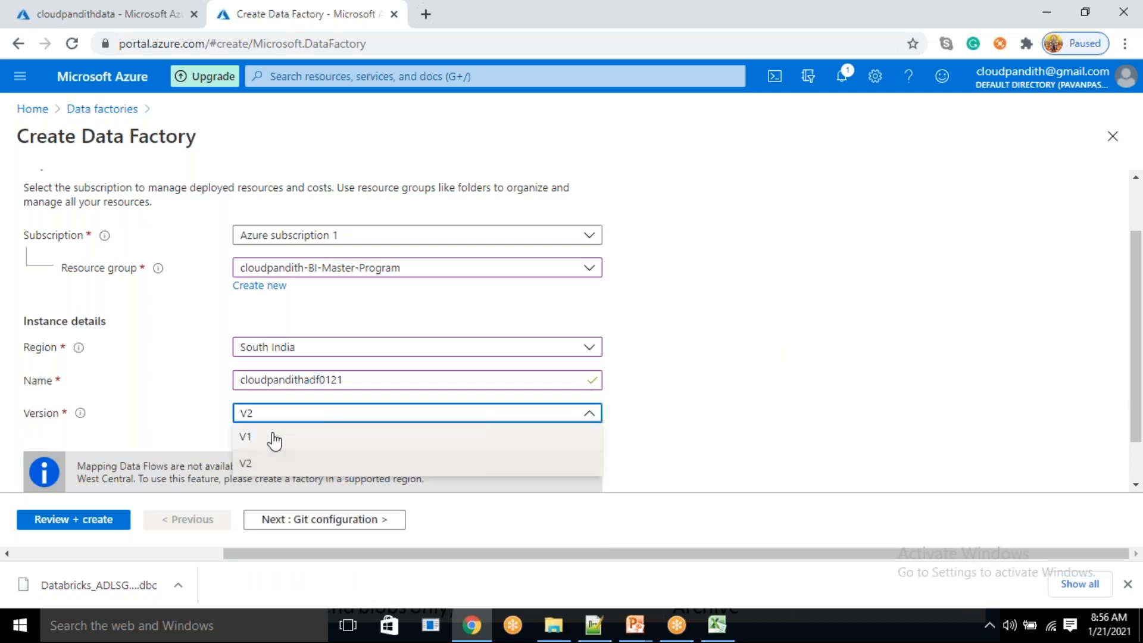
pyautogui.click(276, 462)
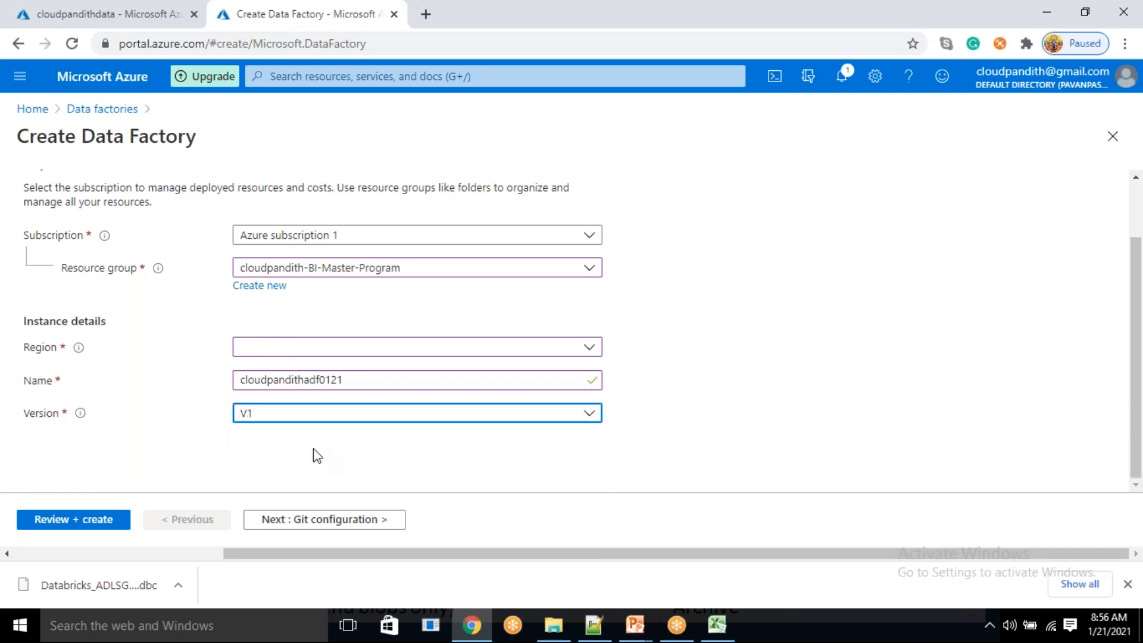
pyautogui.click(309, 422)
pyautogui.click(284, 462)
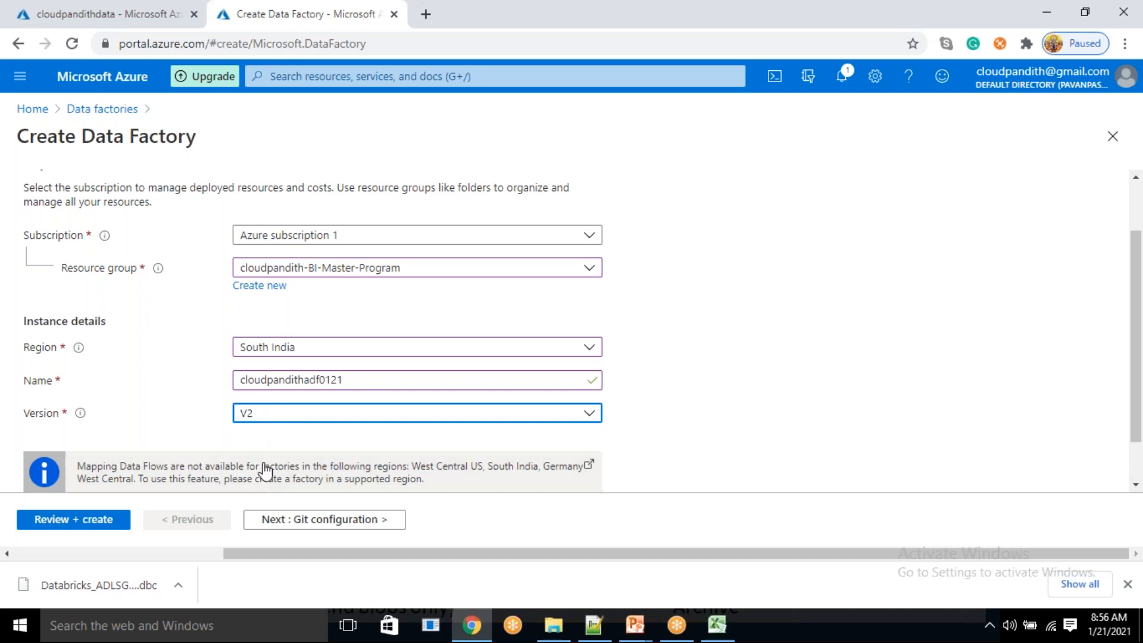
# Step: Proceed to the Git configuration and enable Configure Git later
pyautogui.click(295, 520)
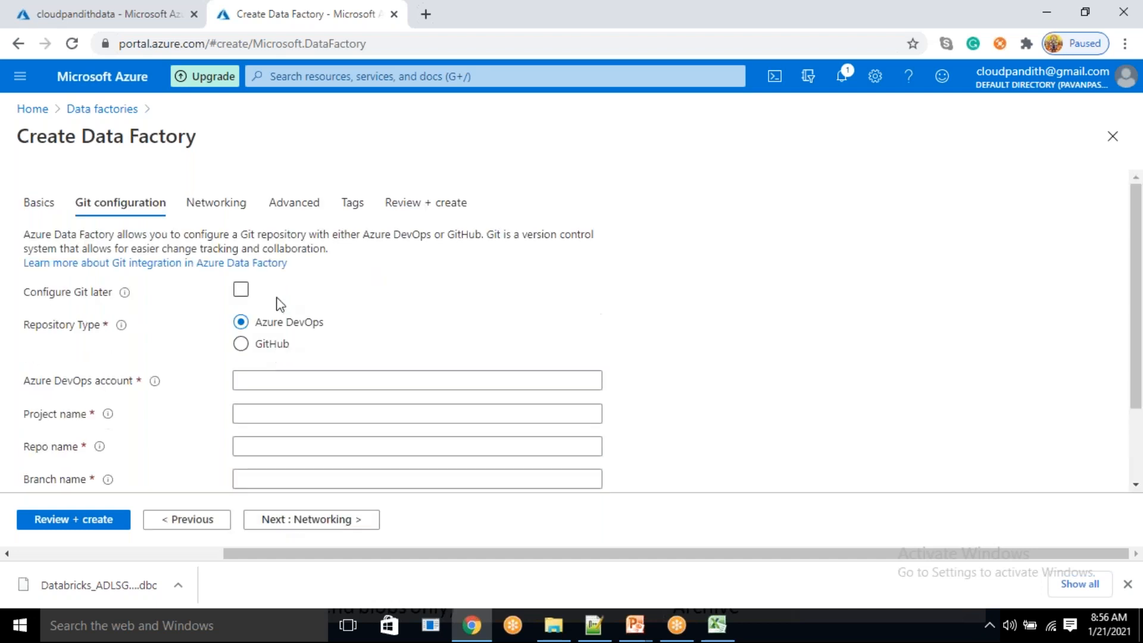
pyautogui.click(243, 293)
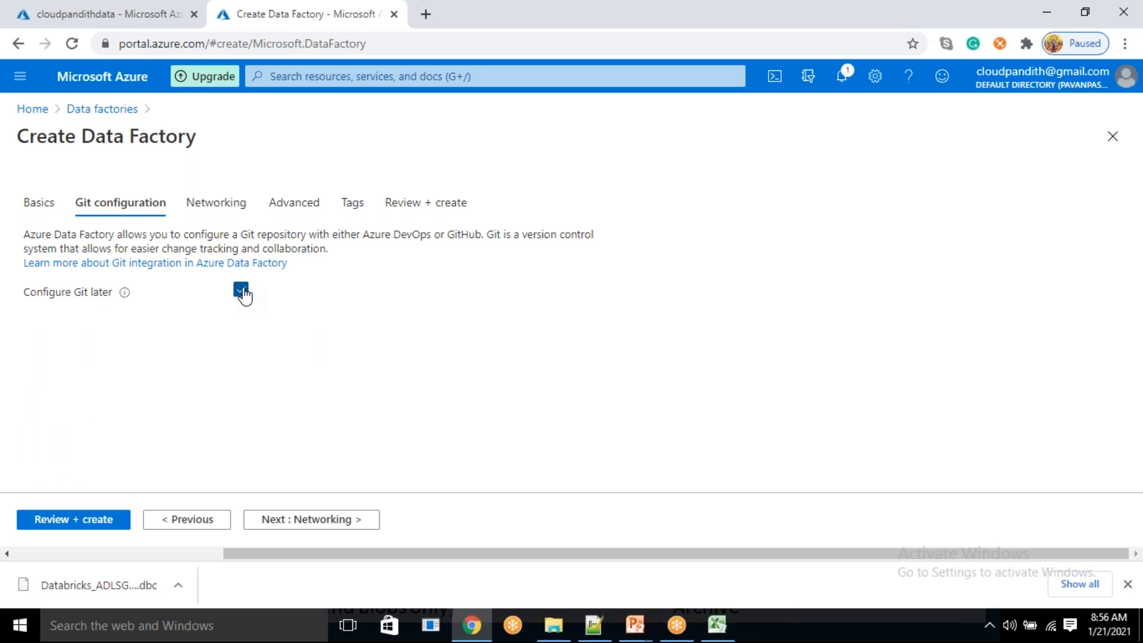
# Step: Revisit the basic settings, return to the Git configuration, and turn Configure Git later off and on again to view the repository fields
pyautogui.click(44, 205)
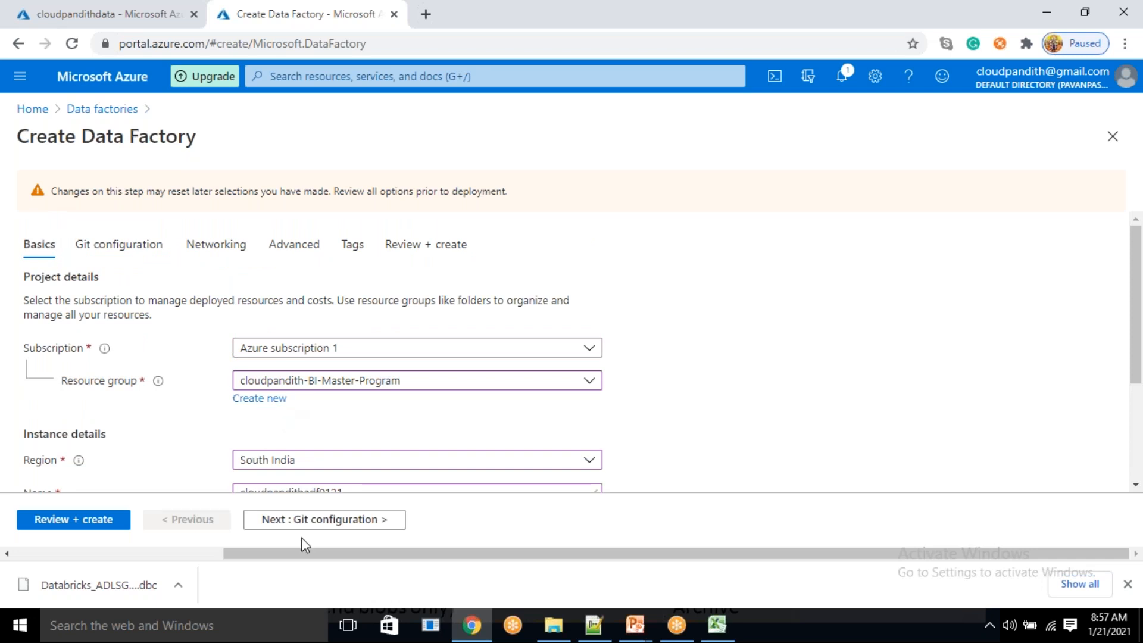
pyautogui.click(301, 521)
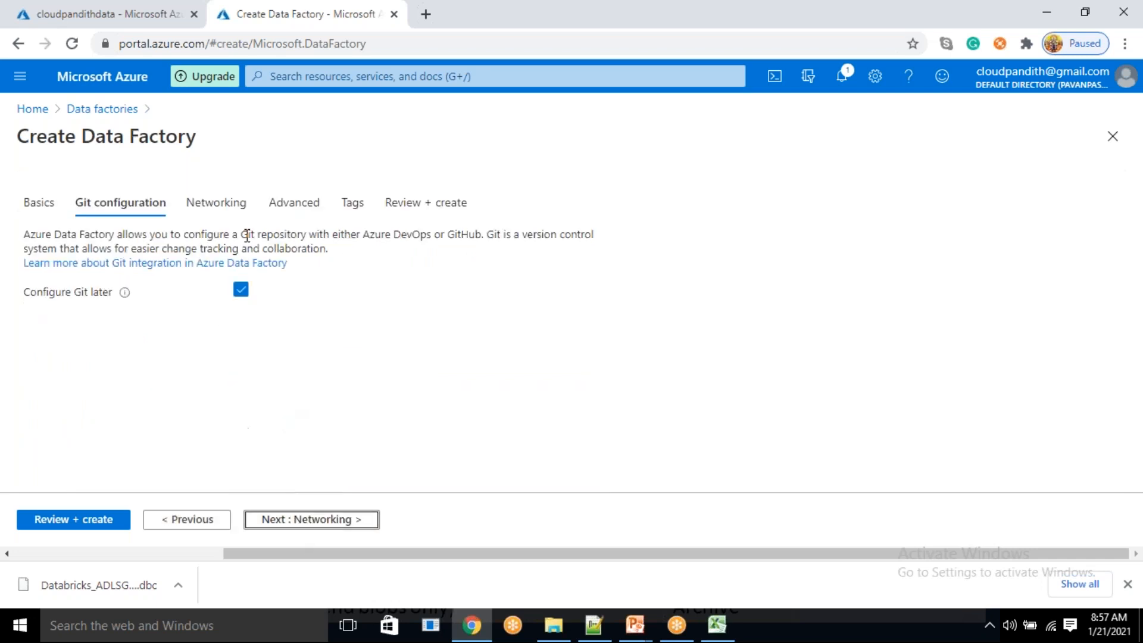
pyautogui.click(241, 290)
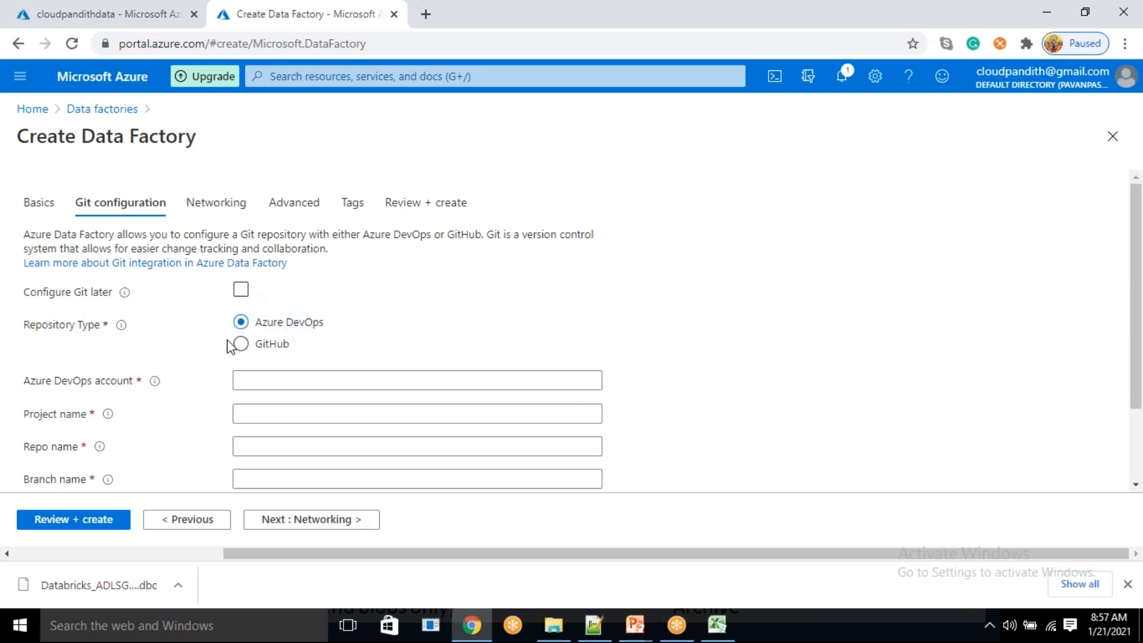
pyautogui.click(241, 289)
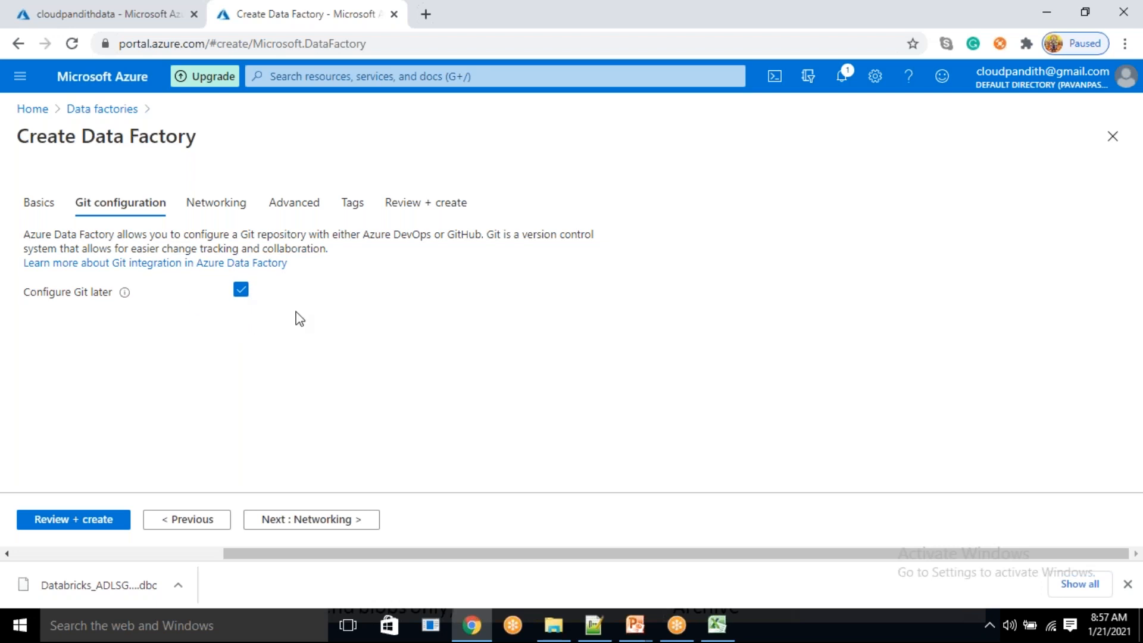
# Step: Validate and create the data factory, and open the new resource once it is deployed
pyautogui.click(69, 526)
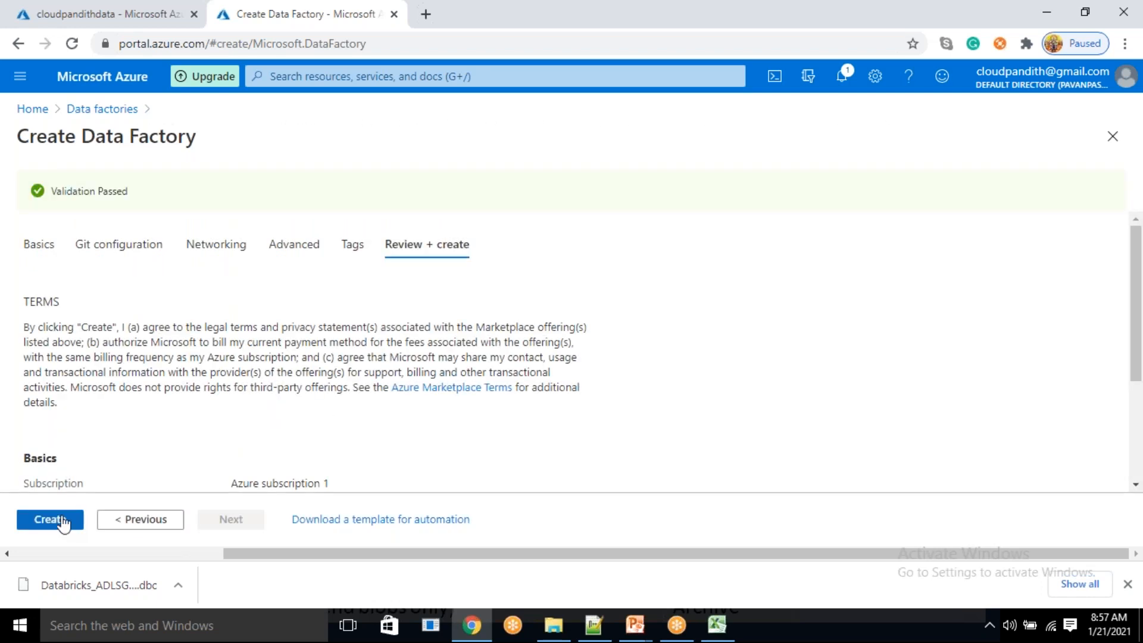
pyautogui.click(60, 518)
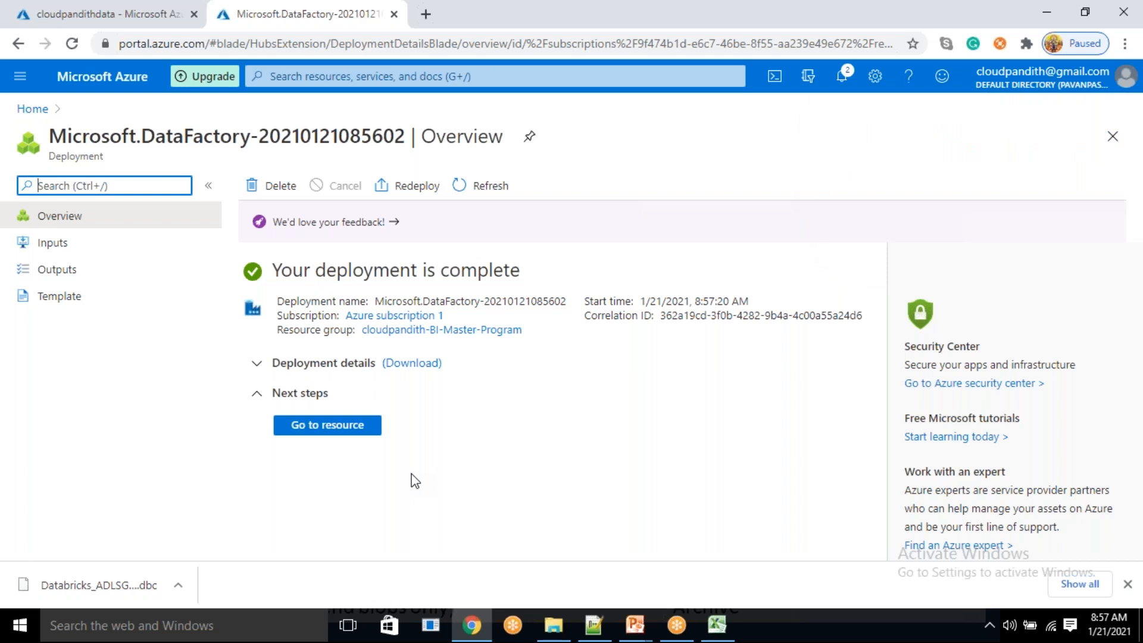
pyautogui.click(329, 430)
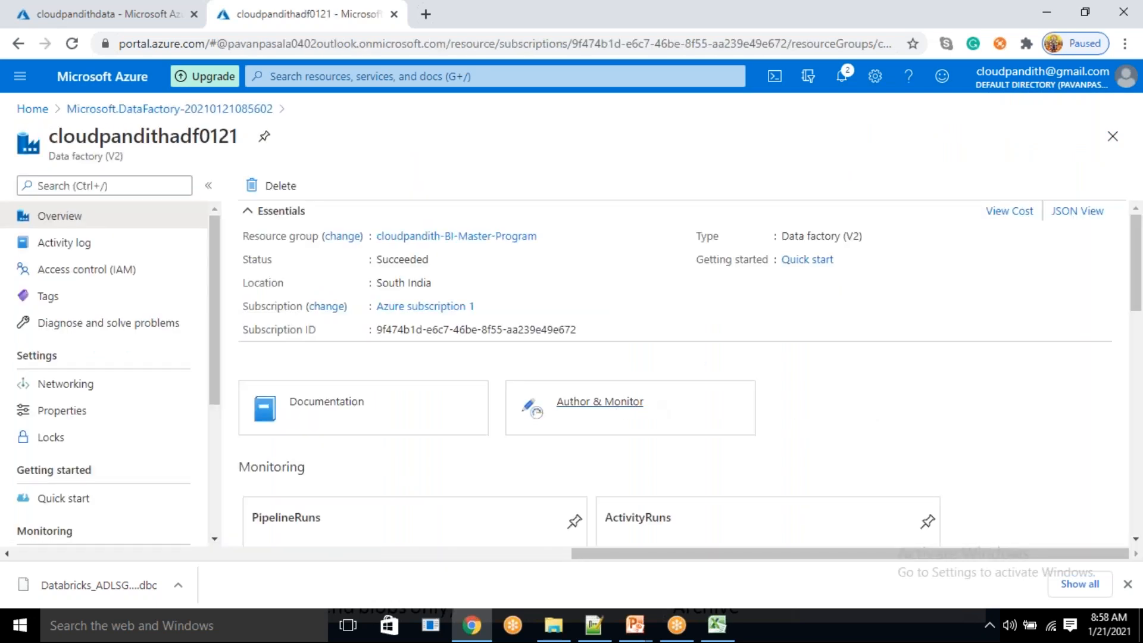
# Step: Open the data factory's authoring environment and start a new linked service from its management section
pyautogui.click(624, 403)
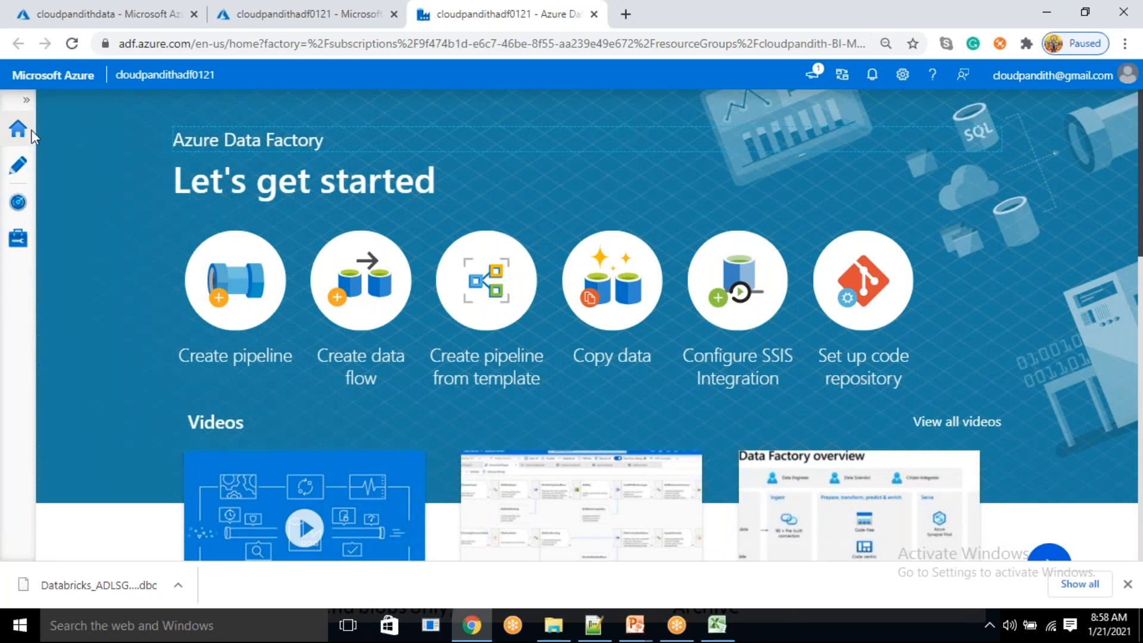
pyautogui.click(27, 101)
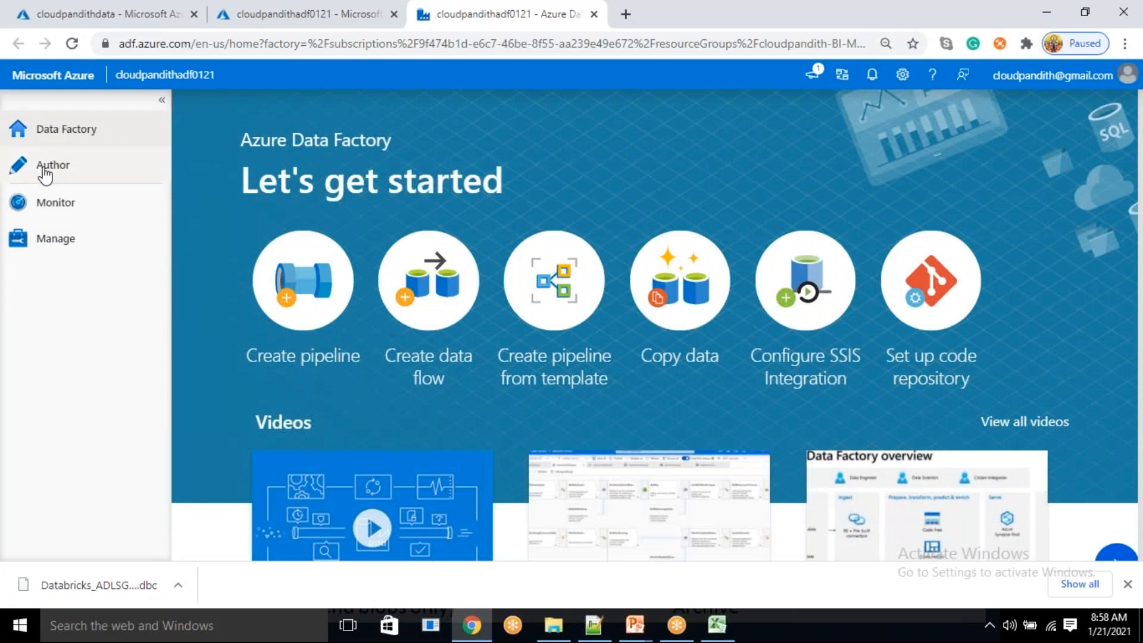
pyautogui.click(59, 258)
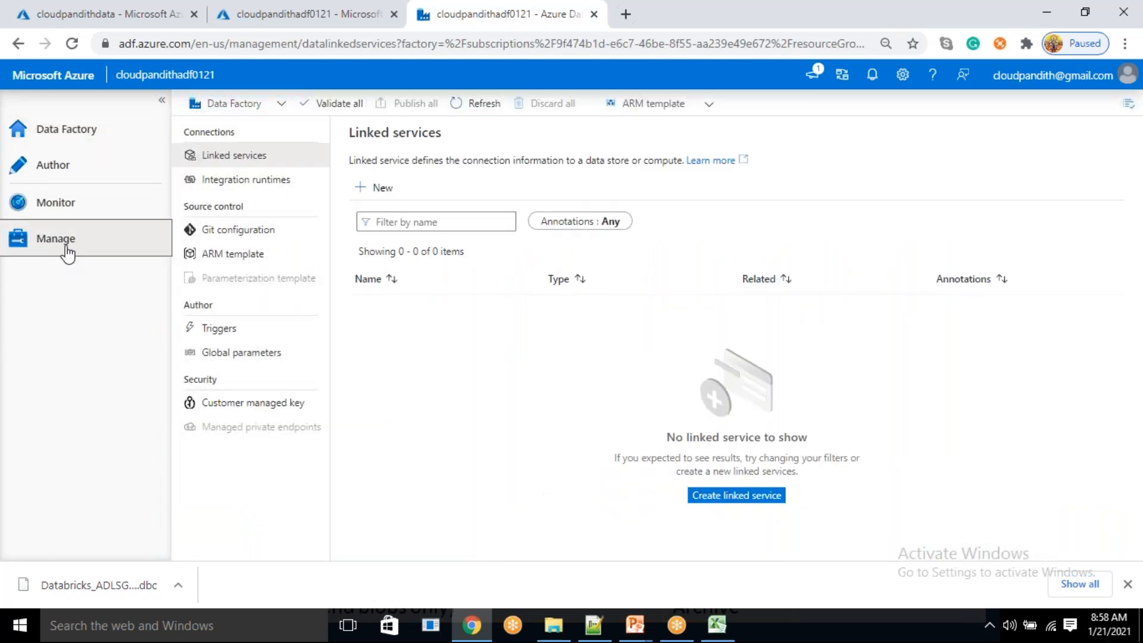
pyautogui.click(207, 159)
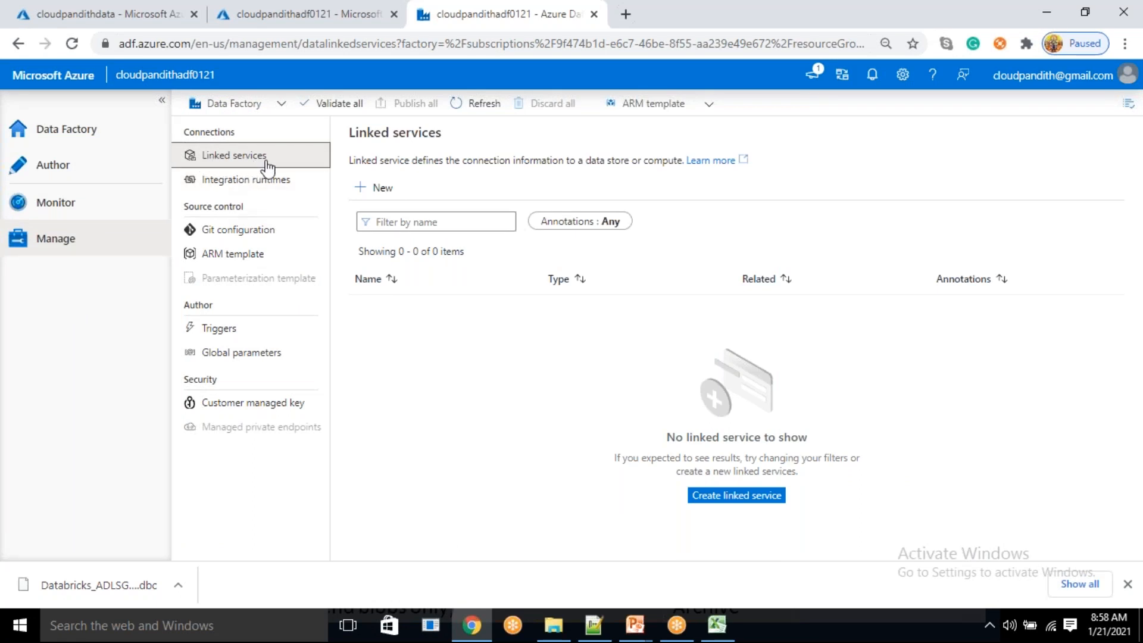
pyautogui.click(384, 188)
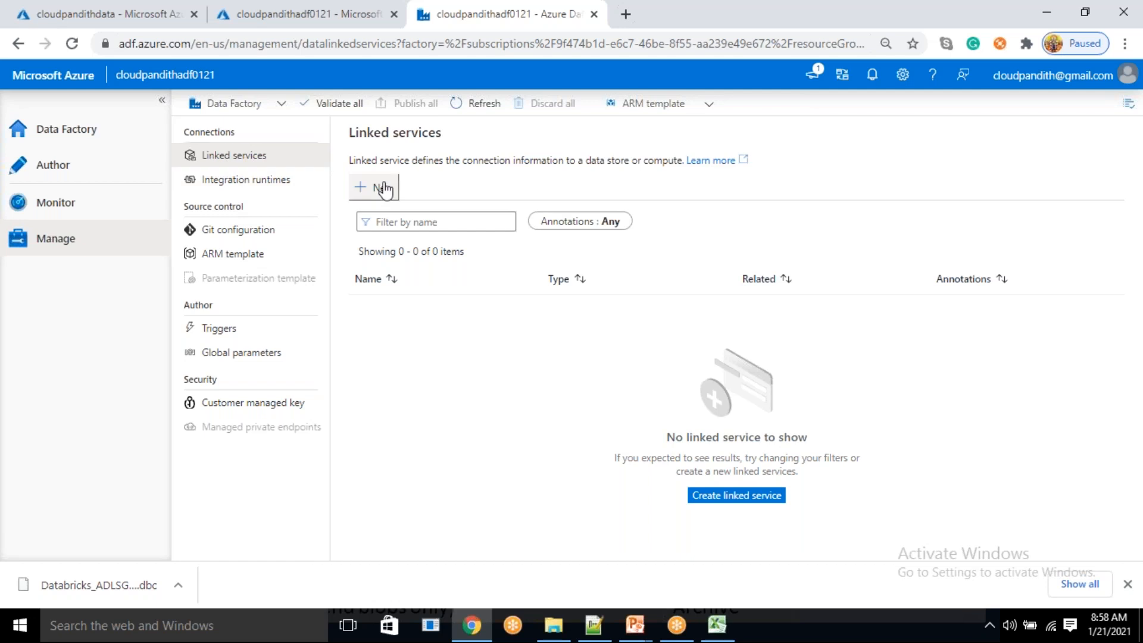
# Step: Browse the full list of data stores available for a new linked service
pyautogui.scroll(-10, 1008, 327)
pyautogui.scroll(-20, 954, 438)
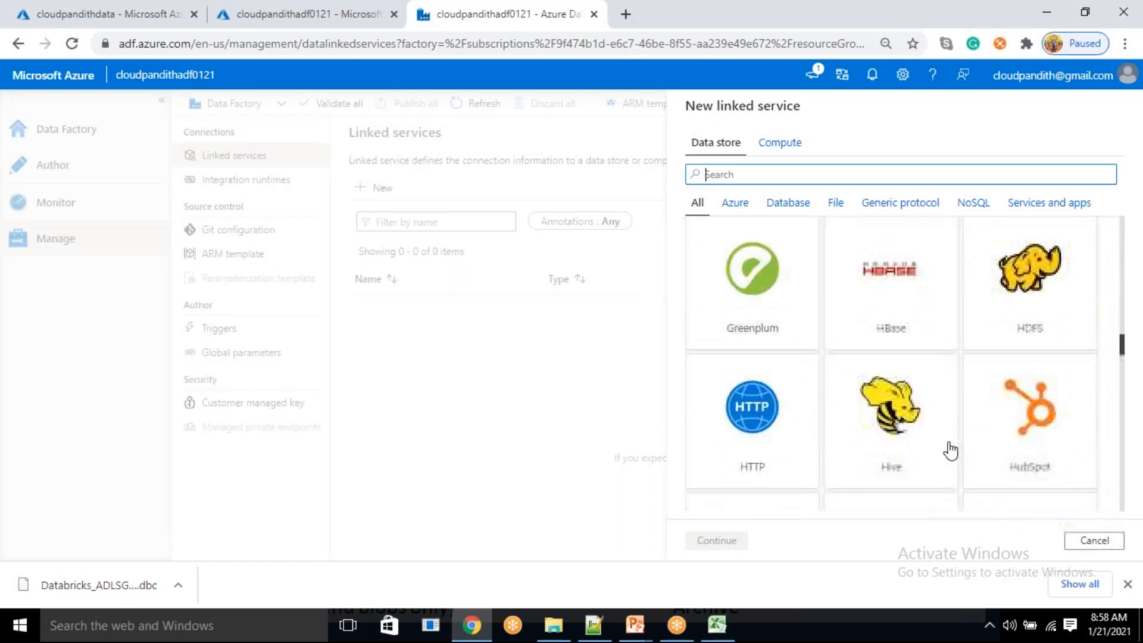
pyautogui.scroll(-10, 949, 455)
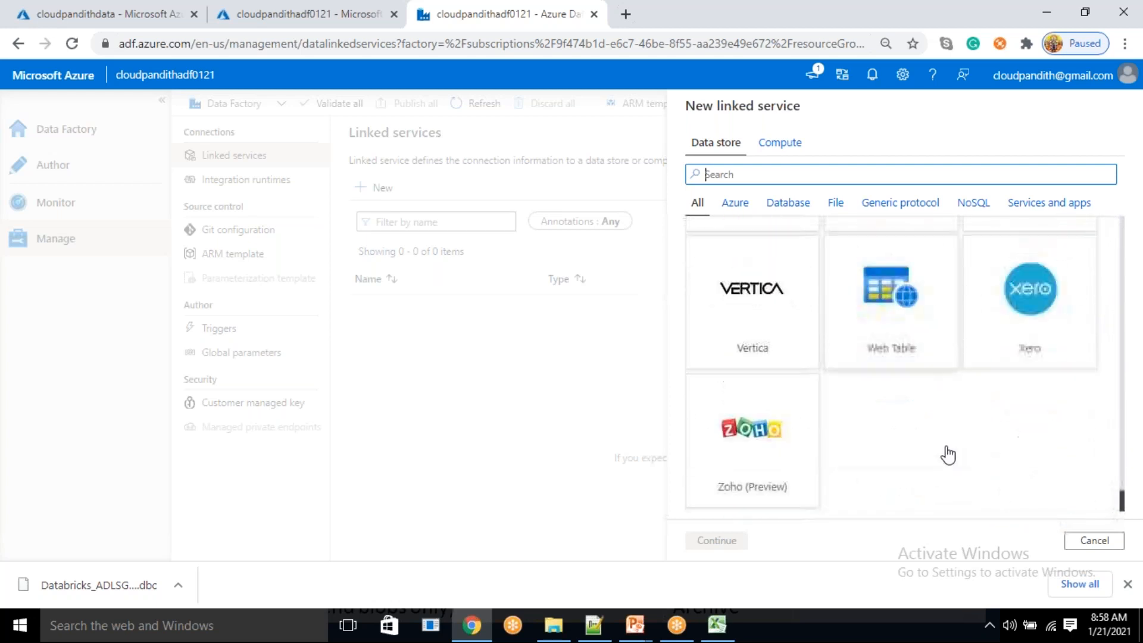
pyautogui.scroll(14, 947, 453)
pyautogui.scroll(20, 944, 446)
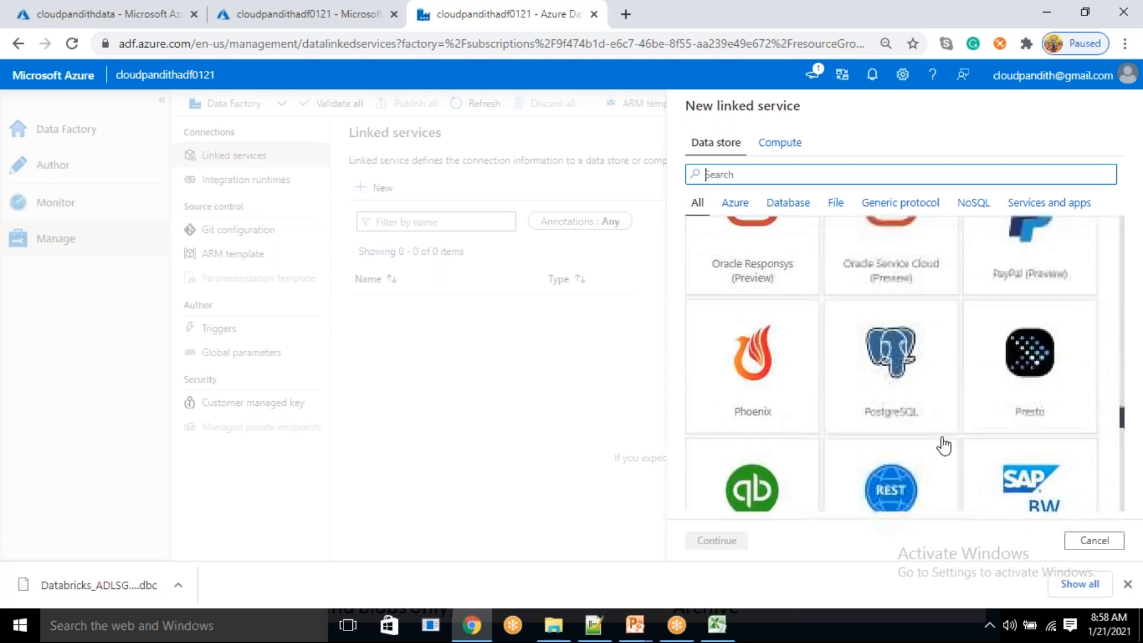
pyautogui.scroll(10, 933, 429)
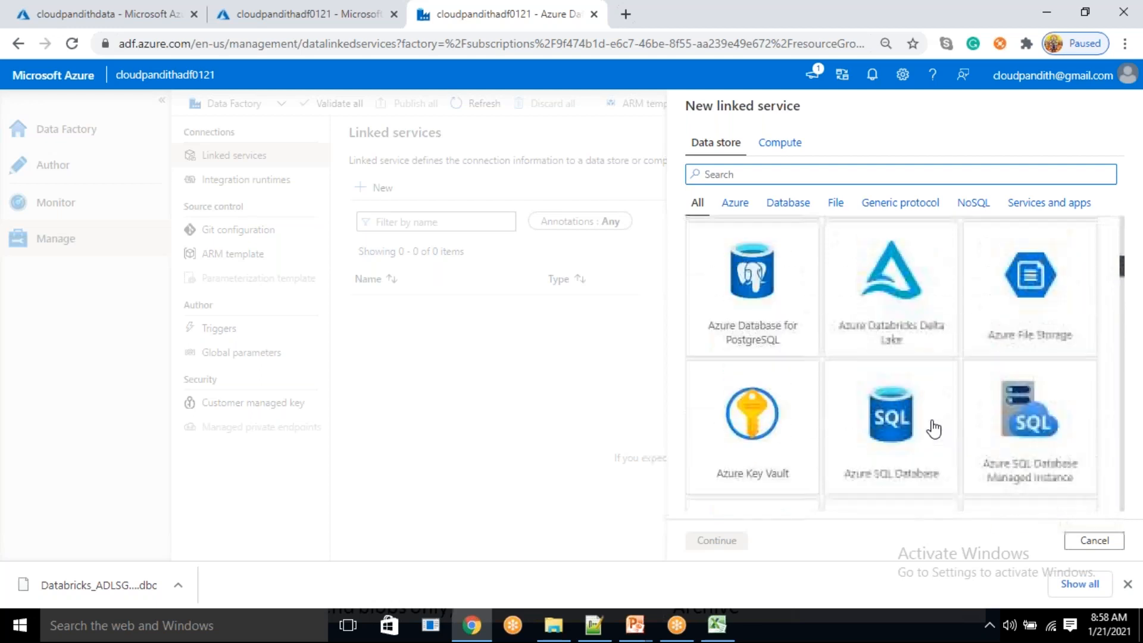
# Step: Search the data stores for blob, SQL database and data lake connectors
pyautogui.click(740, 172)
pyautogui.write('blob')
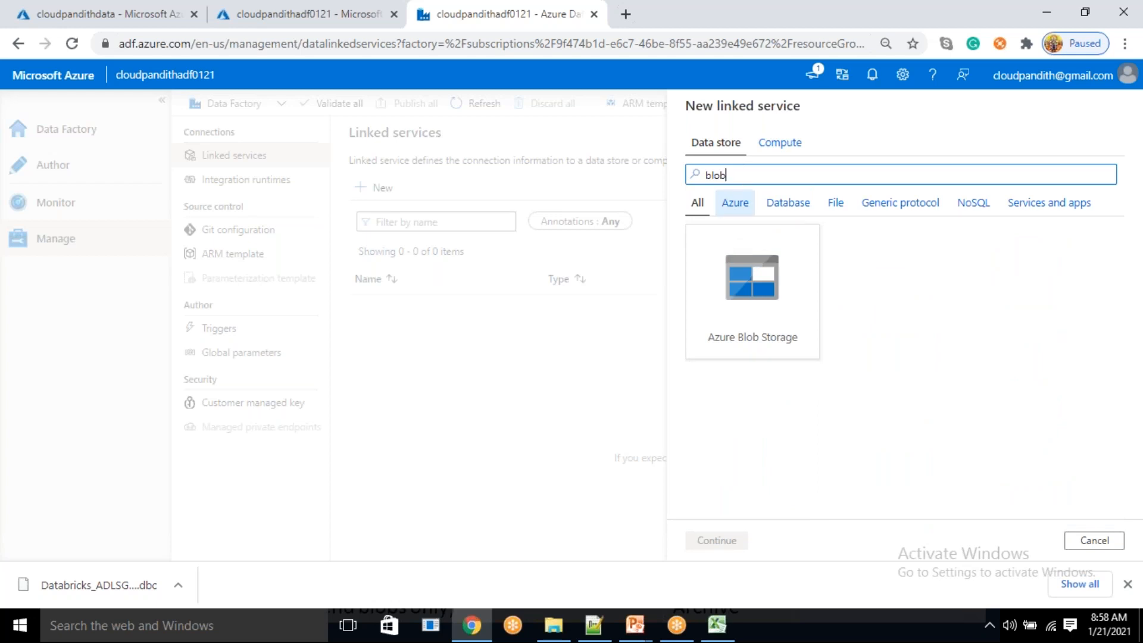
pyautogui.press('BackSpace')
pyautogui.press('BackSpace')
pyautogui.press('BackSpace')
pyautogui.press('BackSpace')
pyautogui.write('sqldb')
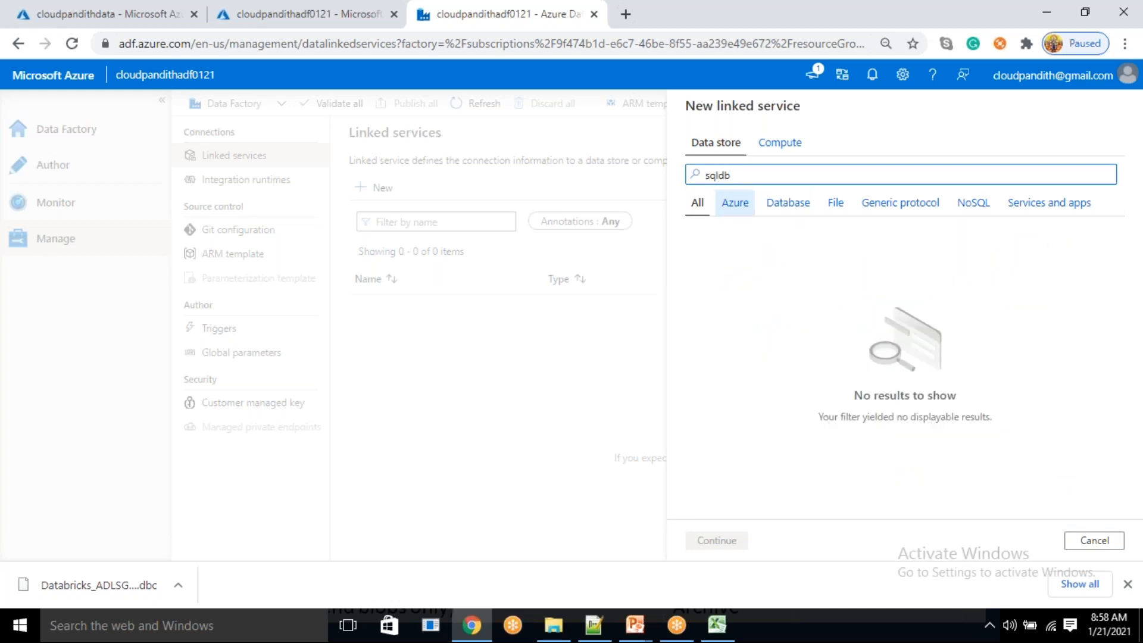
pyautogui.press('BackSpace')
pyautogui.write('da')
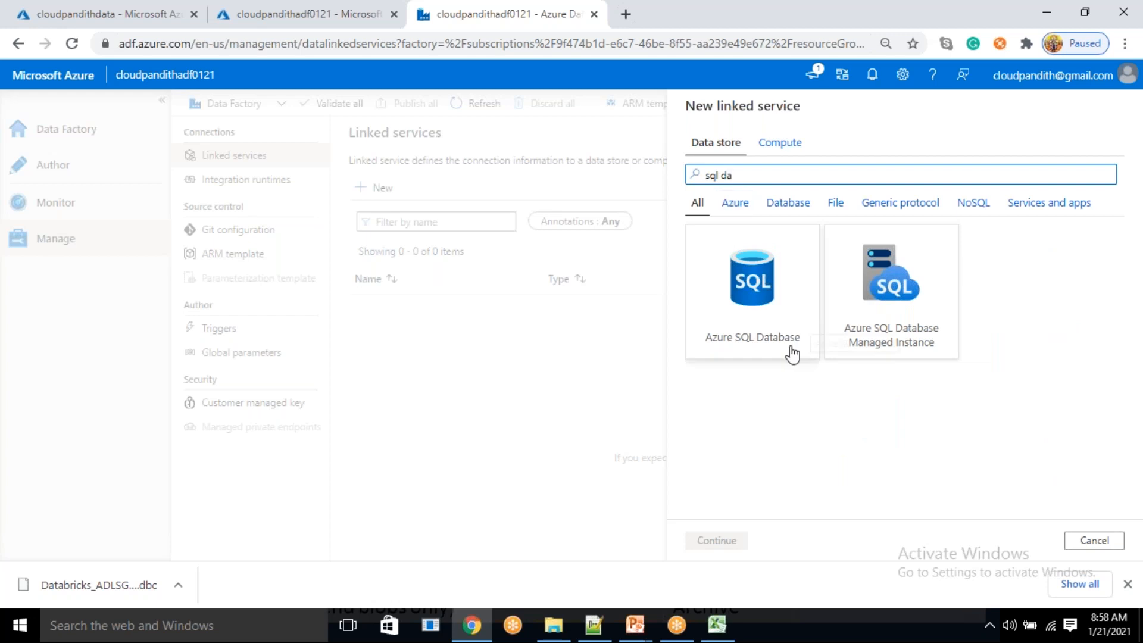
pyautogui.hotkey('ctrl', 'a')
pyautogui.write('data lake')
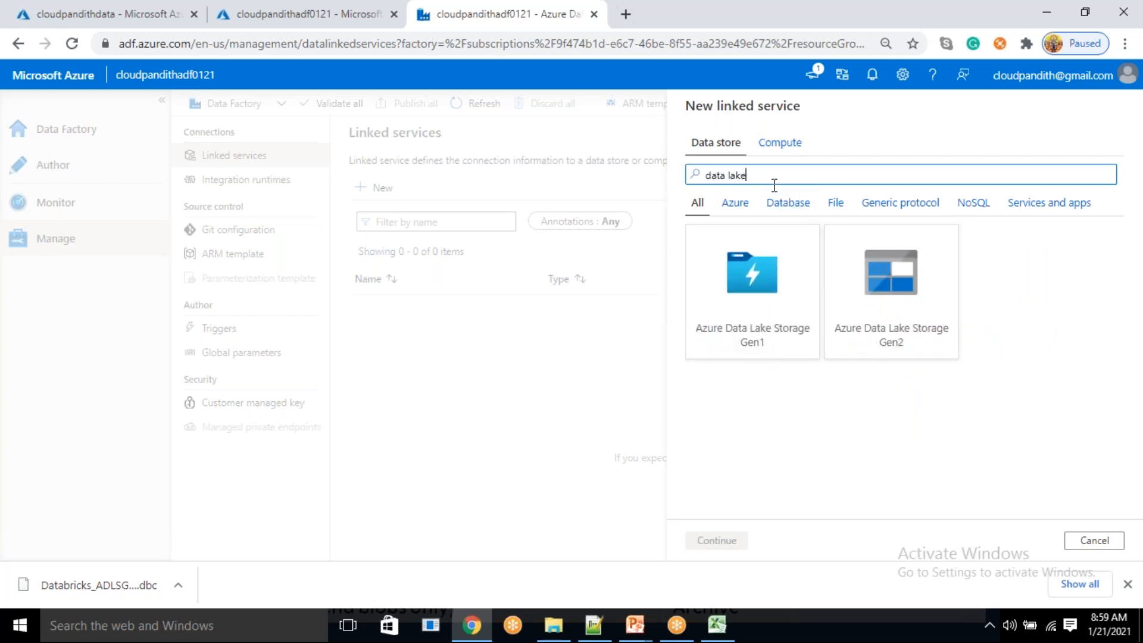
# Step: Search the data stores for blob and continue with Azure Blob Storage as the linked service type
pyautogui.moveTo(746, 175); pyautogui.dragTo(698, 177)
pyautogui.press('BackSpace')
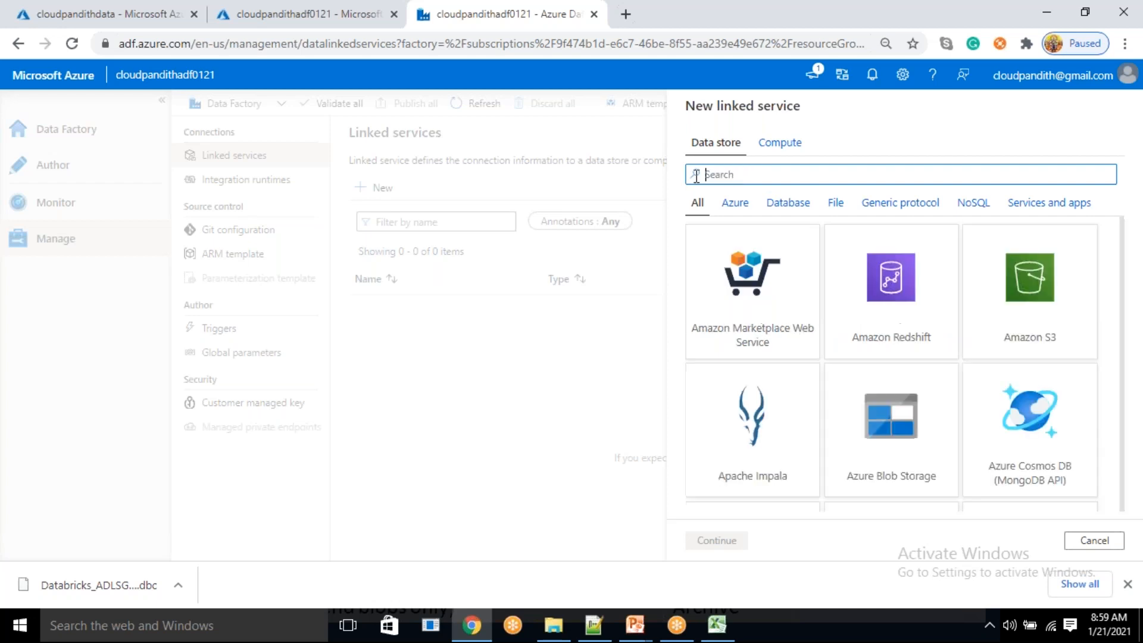
pyautogui.write('blob')
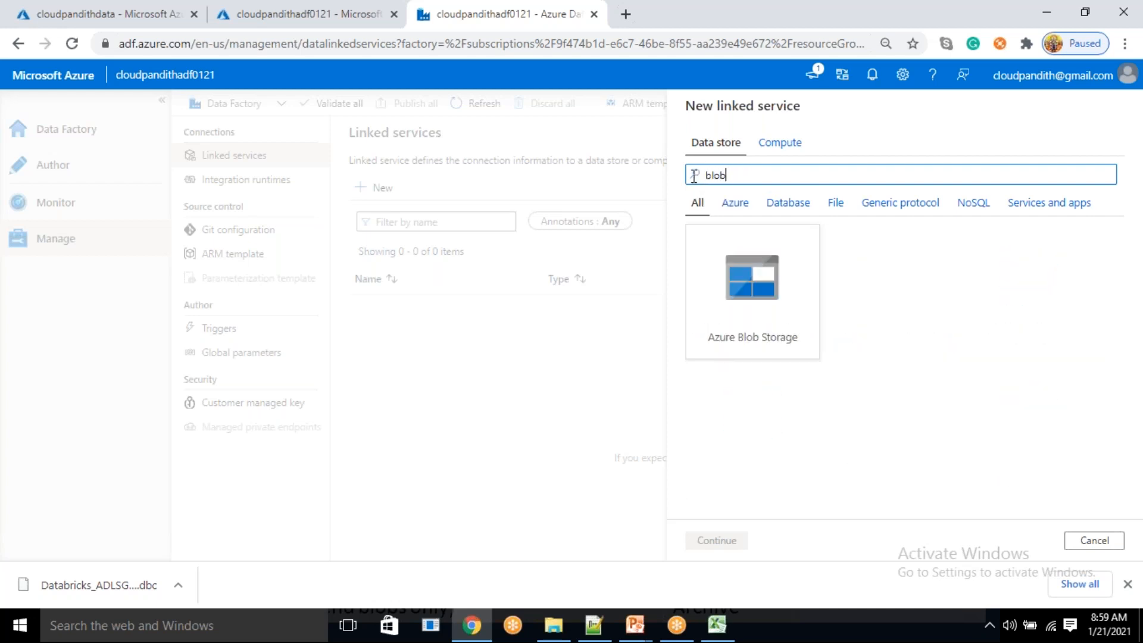
pyautogui.click(753, 296)
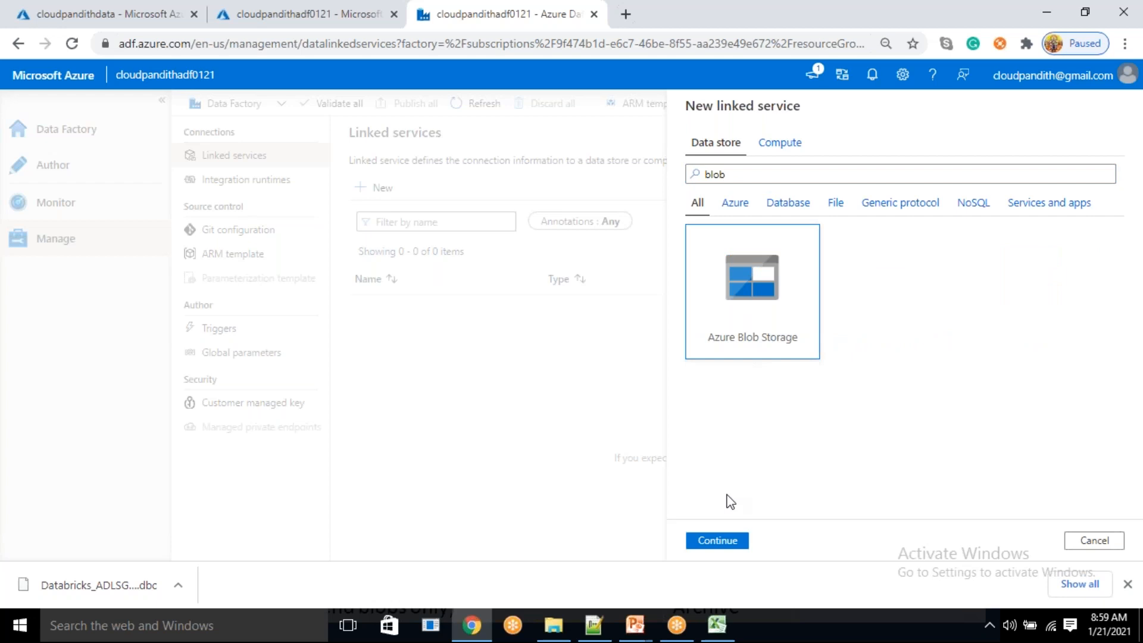
pyautogui.click(709, 543)
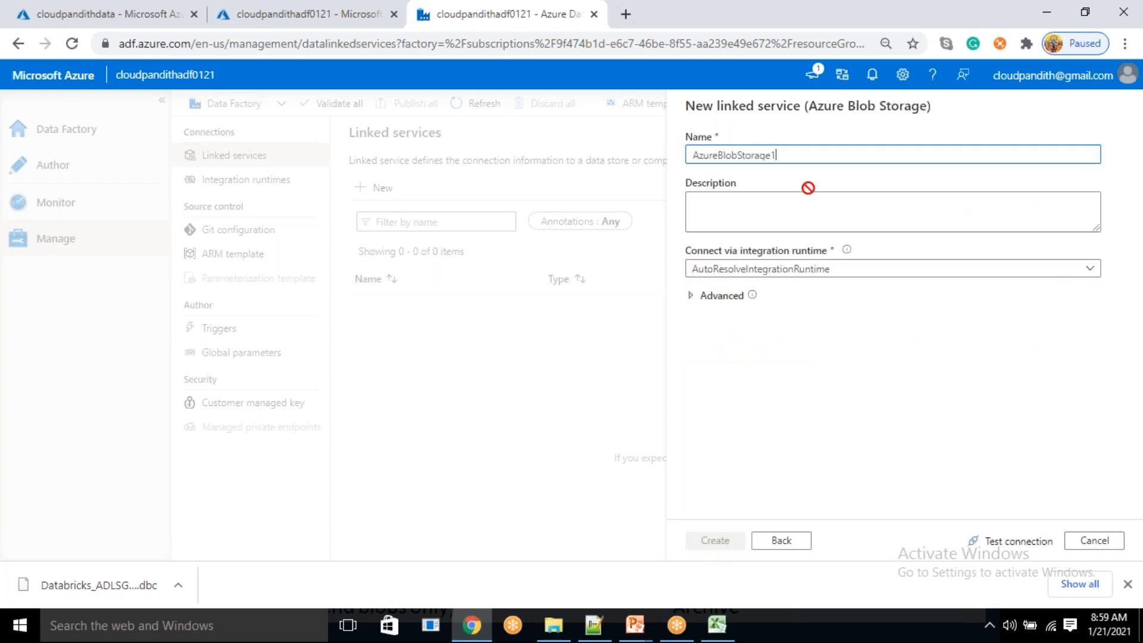
# Step: Name the linked service LS_Blob
pyautogui.doubleClick(782, 155)
pyautogui.press('BackSpace')
pyautogui.write('bl')
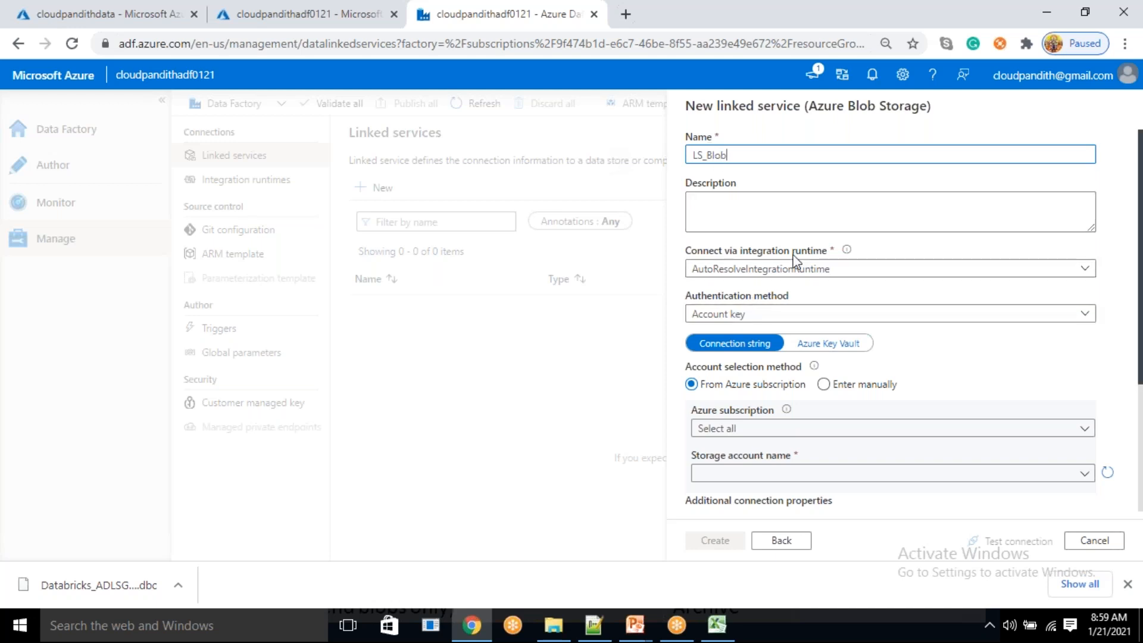
# Step: Set the linked service's Azure subscription to Azure subscription 1 and its storage account to cloudpandithblob0121
pyautogui.scroll(-2, 819, 268)
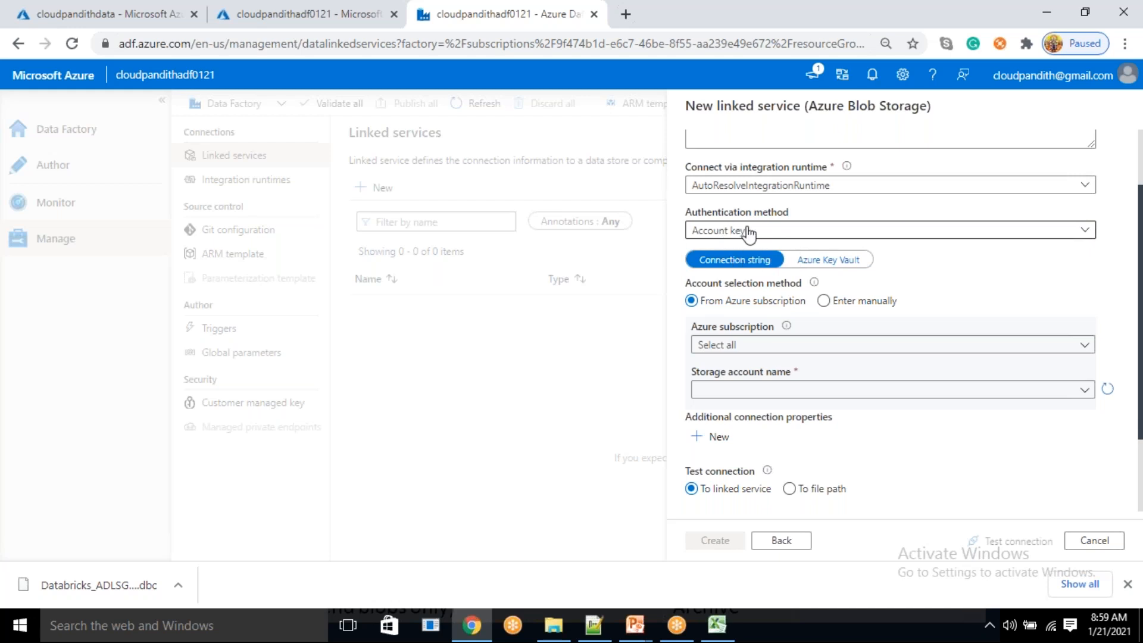
pyautogui.click(730, 346)
pyautogui.click(727, 400)
pyautogui.click(729, 392)
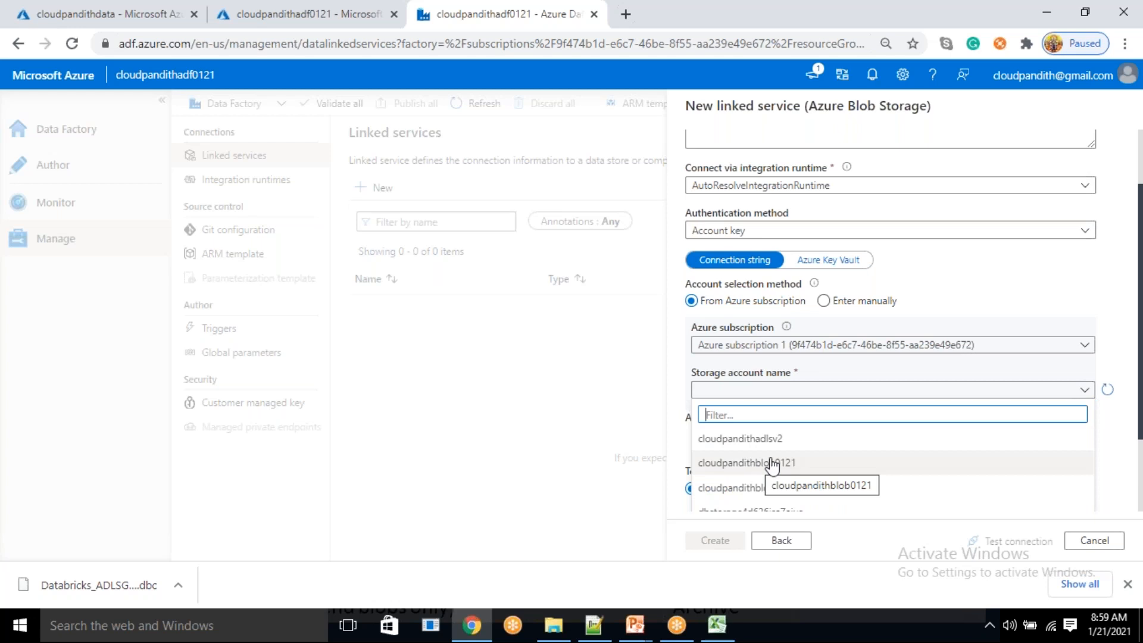
pyautogui.scroll(-2, 796, 467)
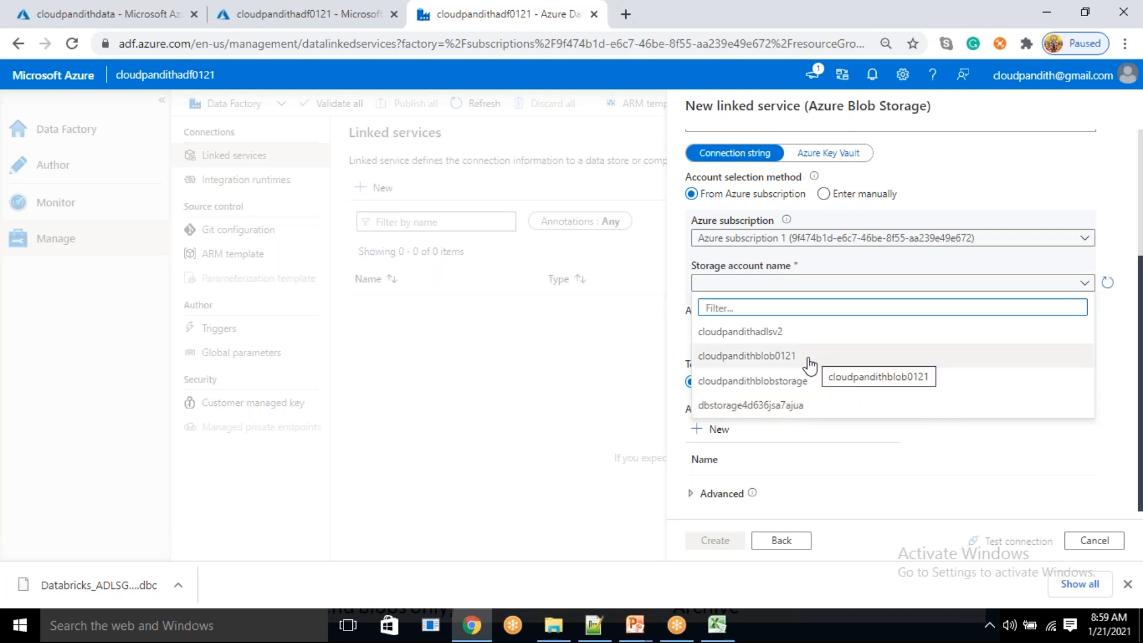
pyautogui.click(765, 358)
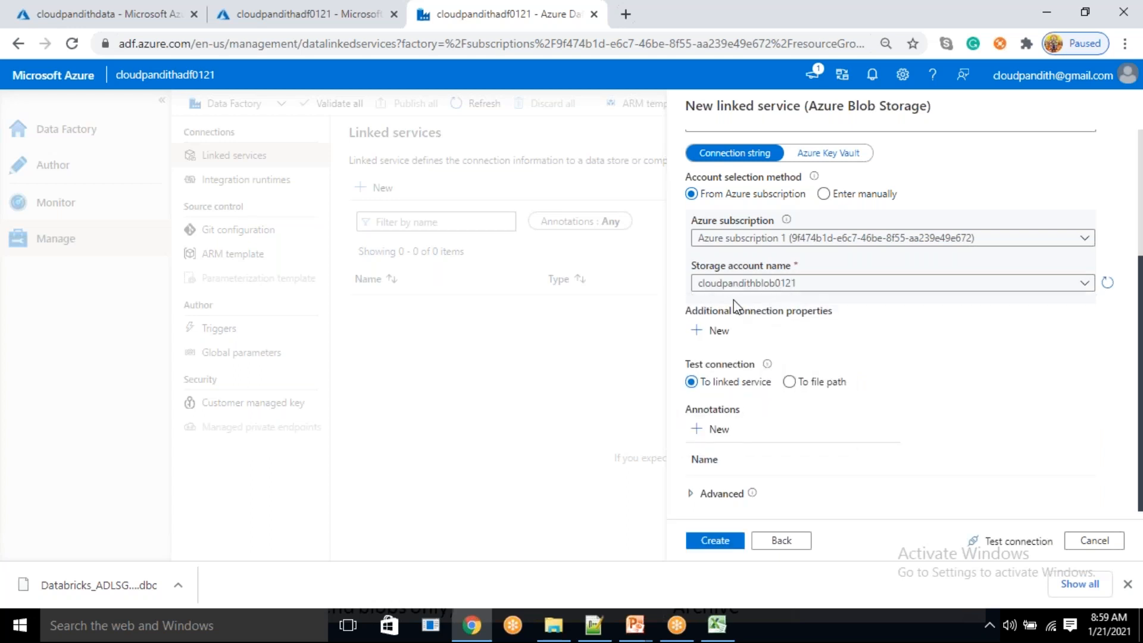
# Step: Switch the storage account to cloudpandithblobstorage and back to cloudpandithblob0121
pyautogui.click(771, 290)
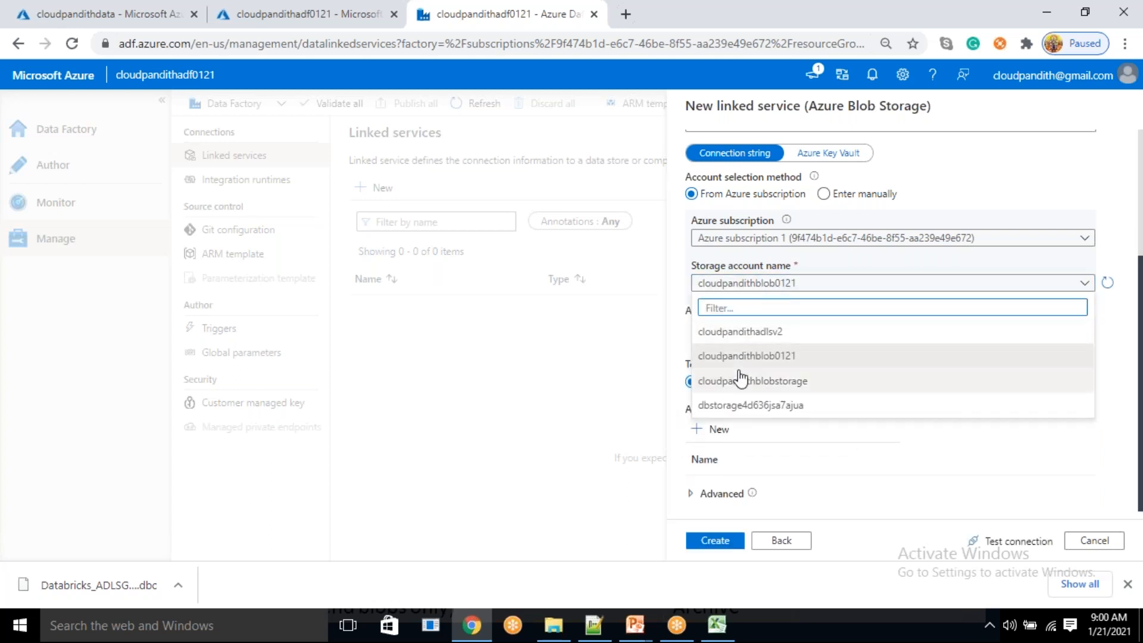
pyautogui.click(742, 376)
pyautogui.click(762, 284)
pyautogui.click(760, 356)
pyautogui.moveTo(697, 287); pyautogui.dragTo(728, 293)
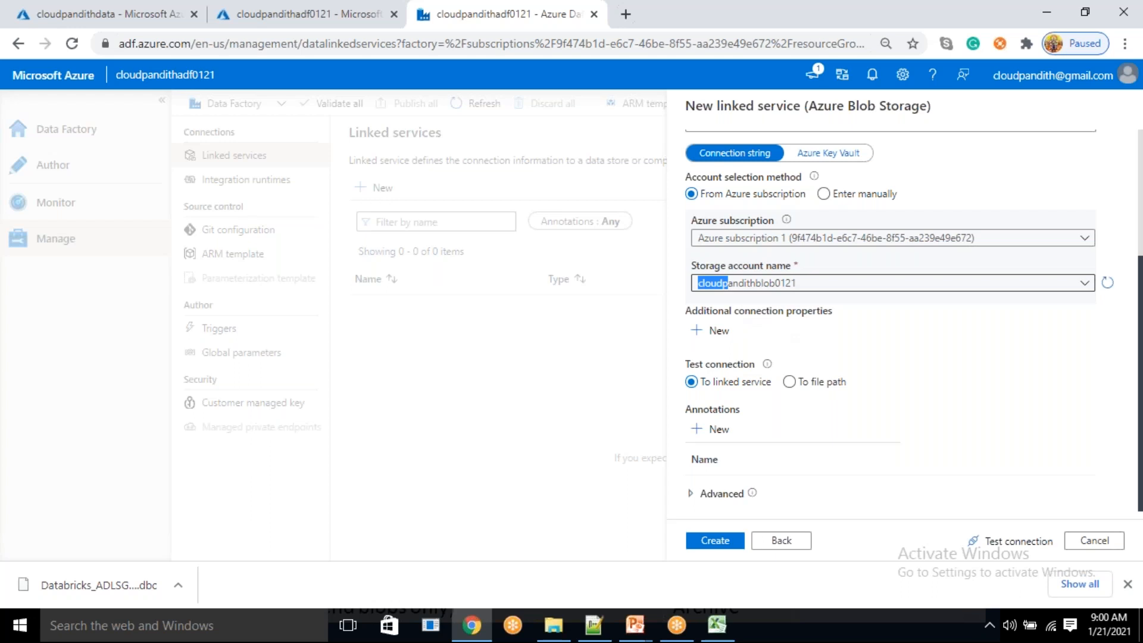
# Step: Test the linked service's connection, close the browser's download notice and create the linked service
pyautogui.click(1010, 541)
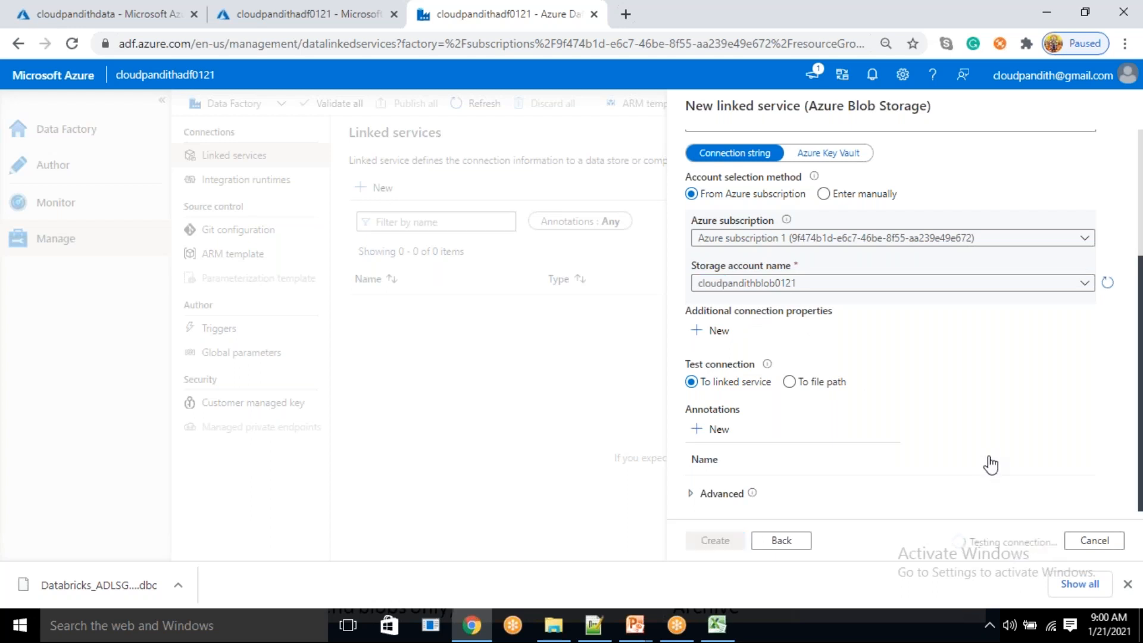
pyautogui.click(1127, 584)
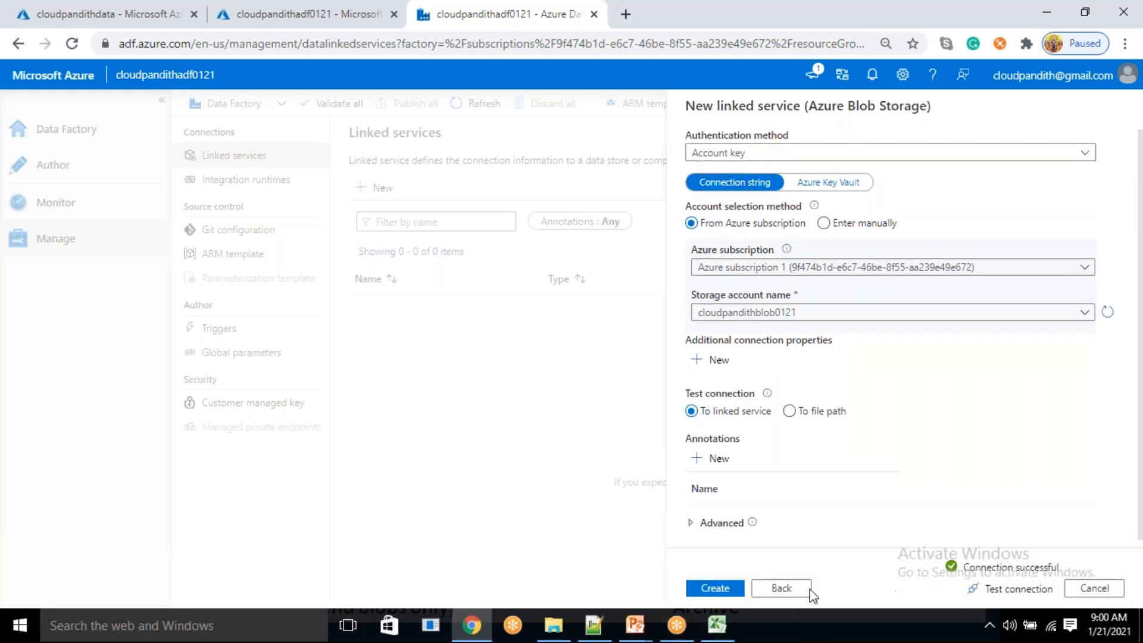
pyautogui.click(727, 593)
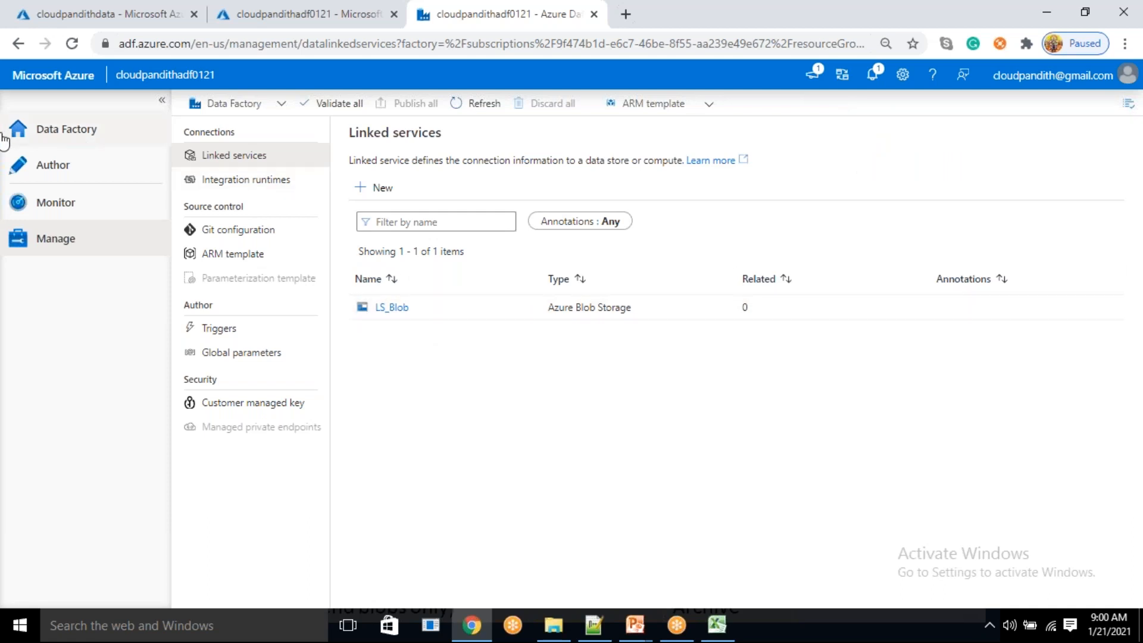
# Step: Start a new dataset in the authoring section with Azure Blob Storage as its data store
pyautogui.click(51, 171)
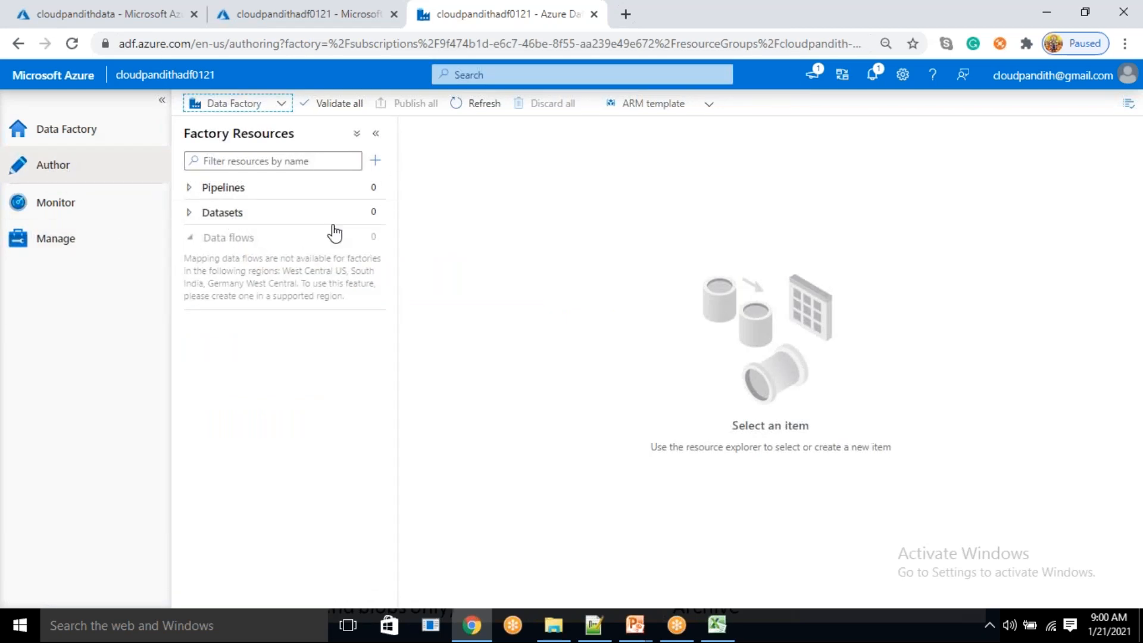
pyautogui.click(383, 220)
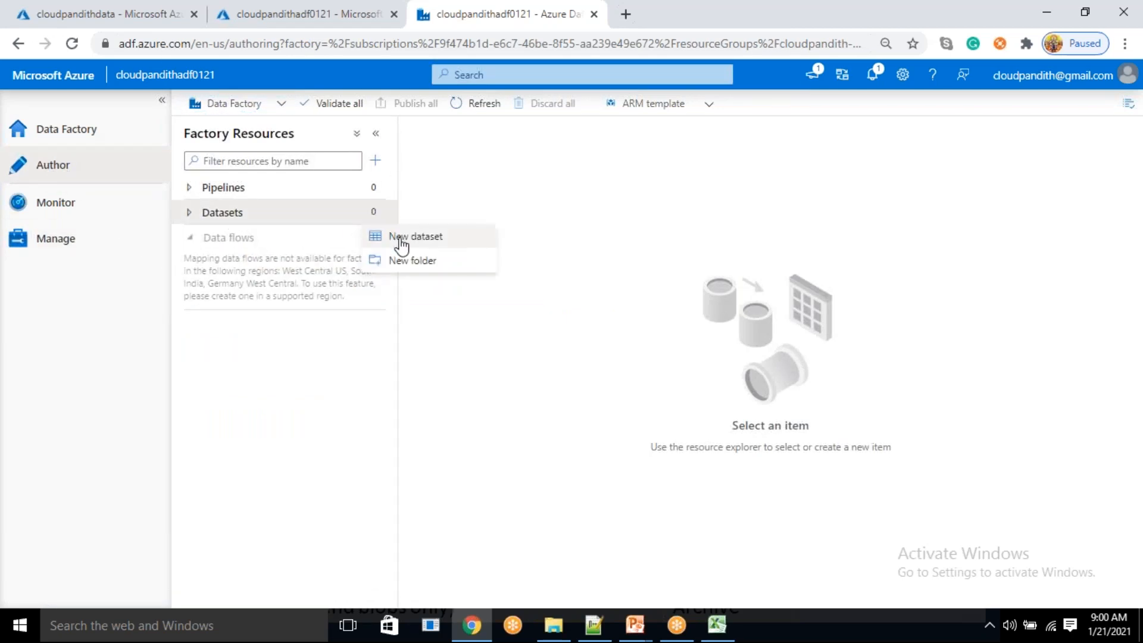
pyautogui.click(402, 238)
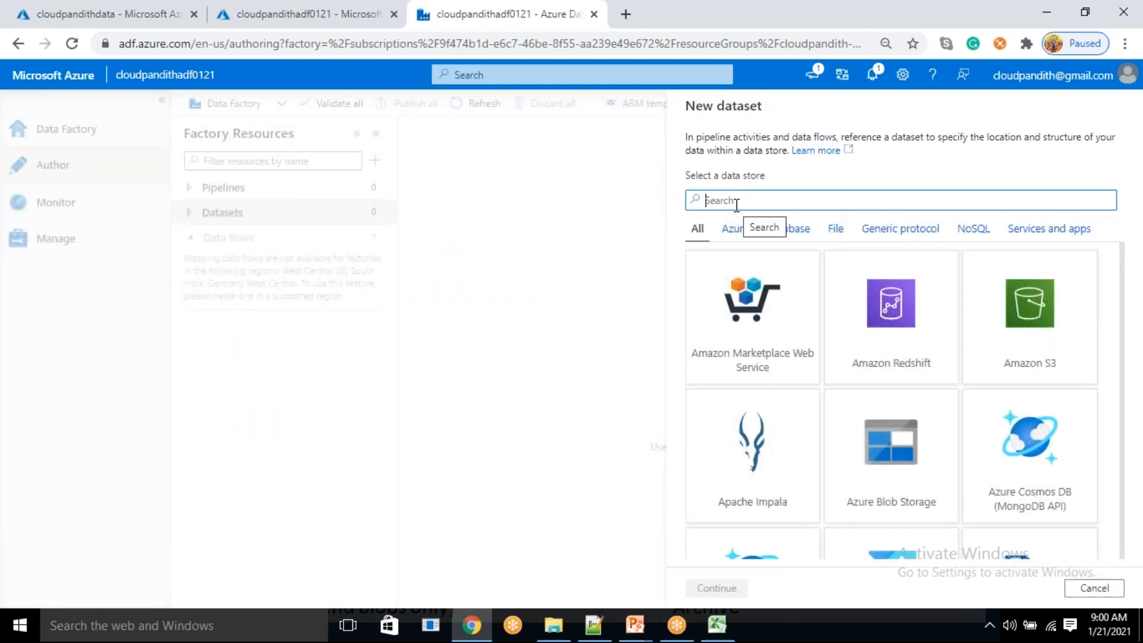
pyautogui.write('blob')
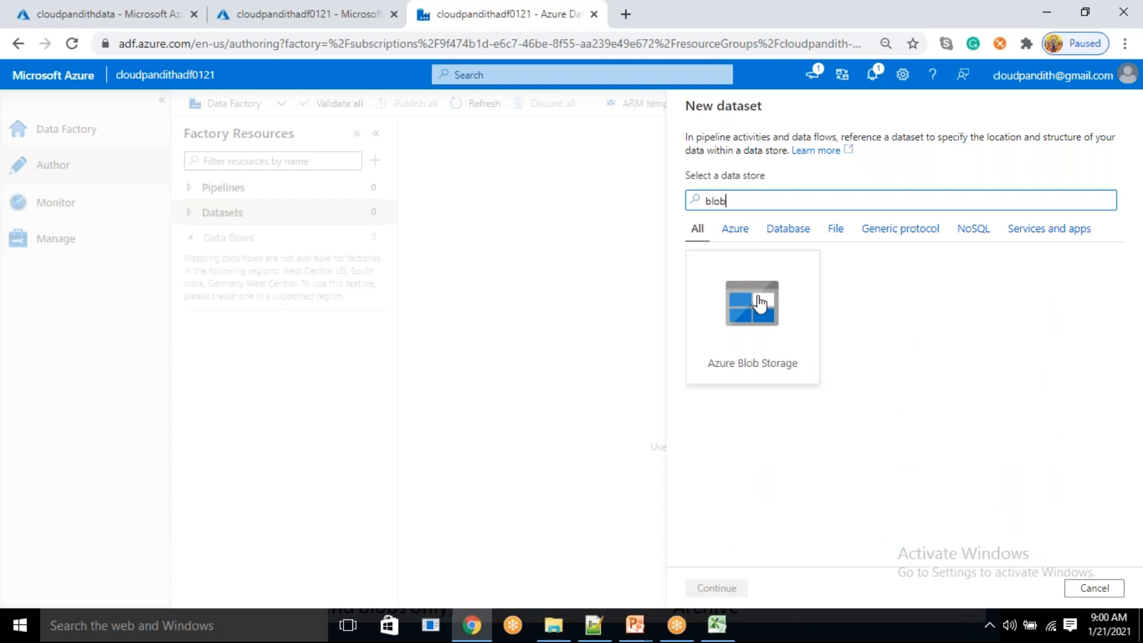
pyautogui.click(753, 333)
pyautogui.click(713, 589)
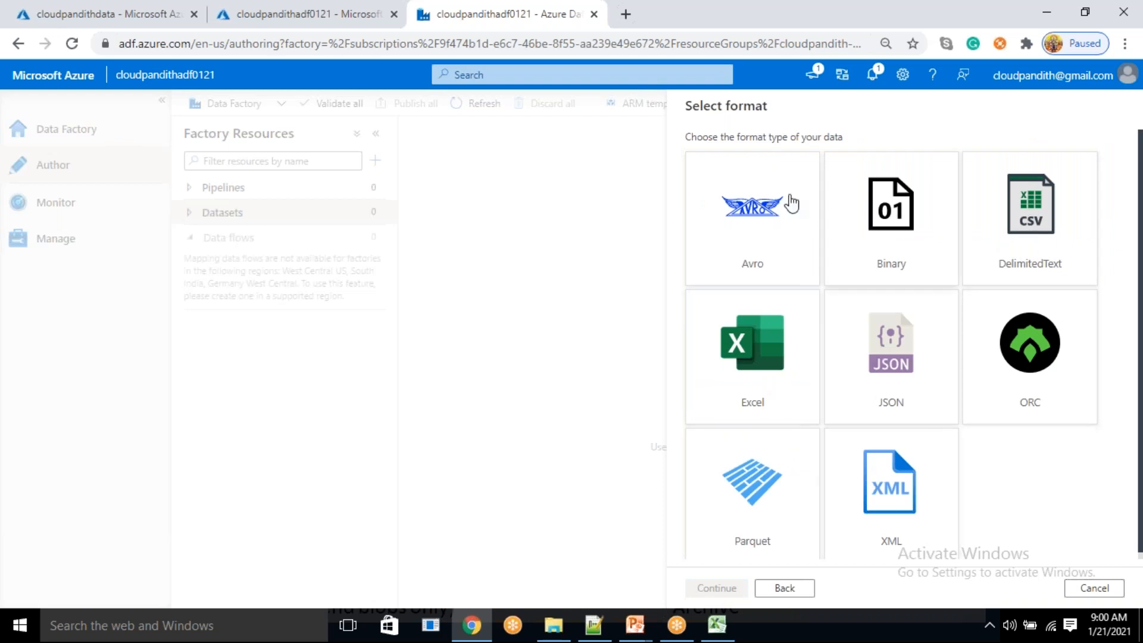
# Step: Choose DelimitedText as the dataset's format and name the dataset ds_inputdata
pyautogui.click(1028, 238)
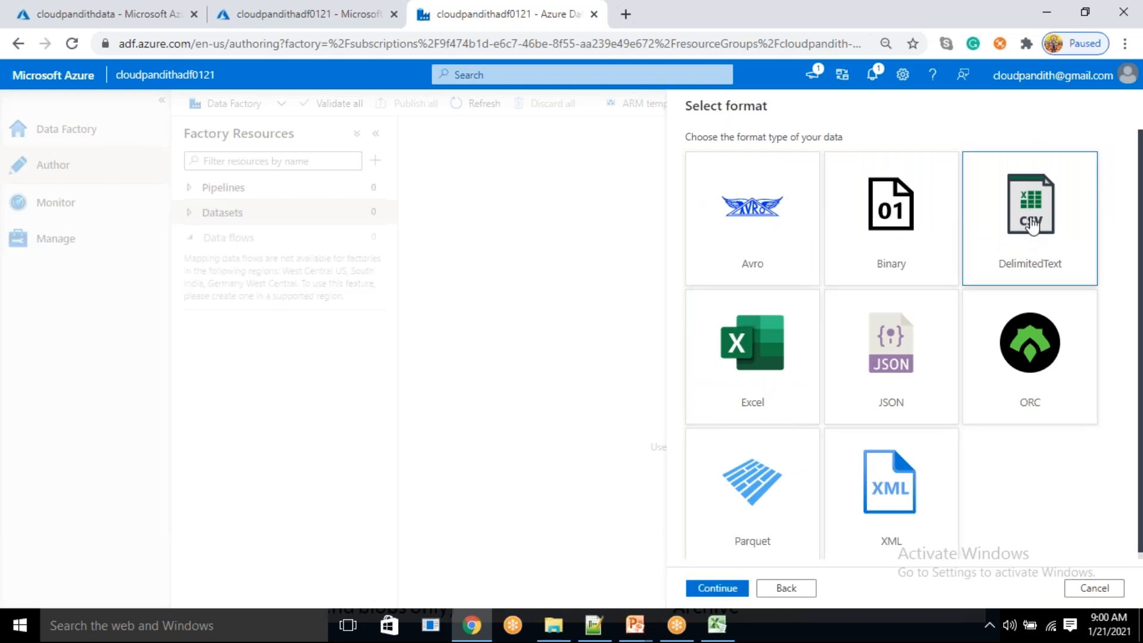
pyautogui.click(716, 589)
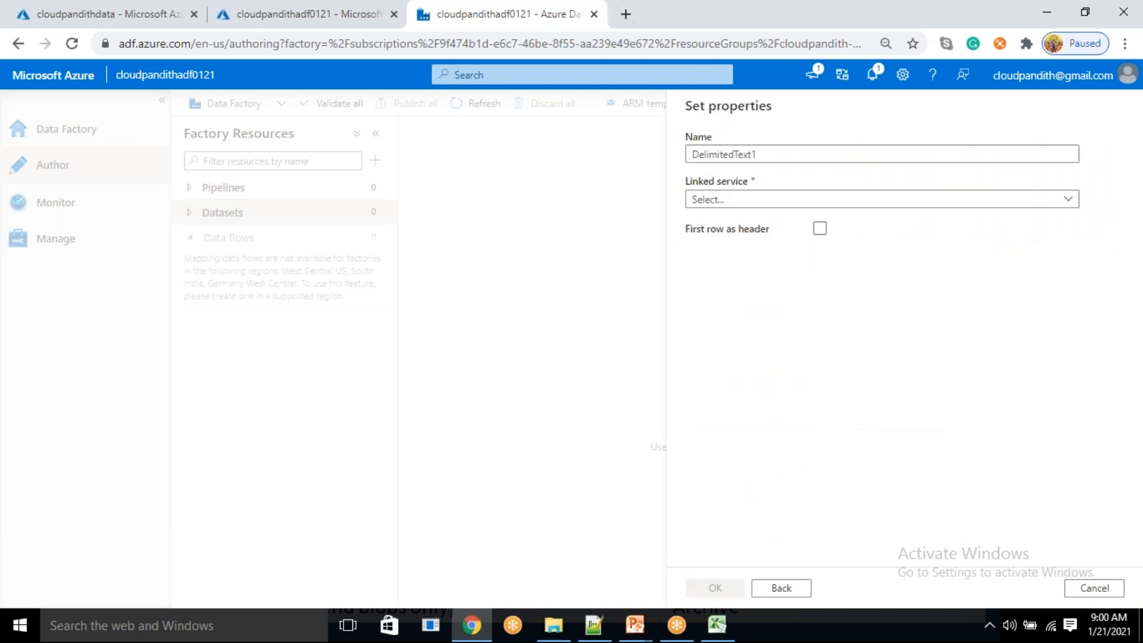
pyautogui.moveTo(778, 153); pyautogui.dragTo(631, 140)
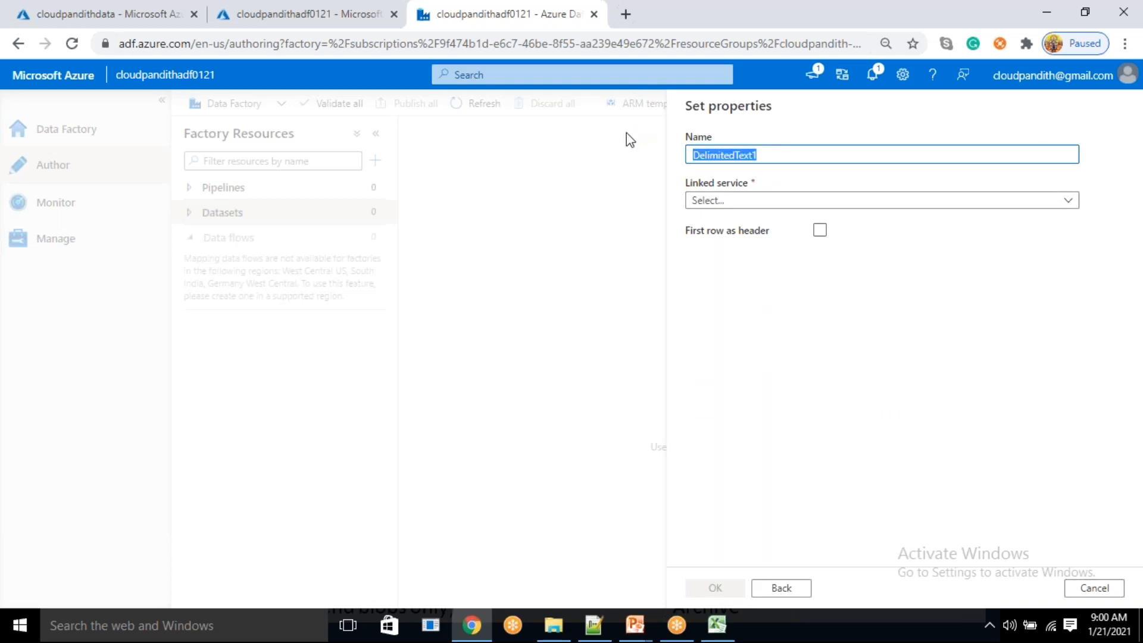
pyautogui.write('ds')
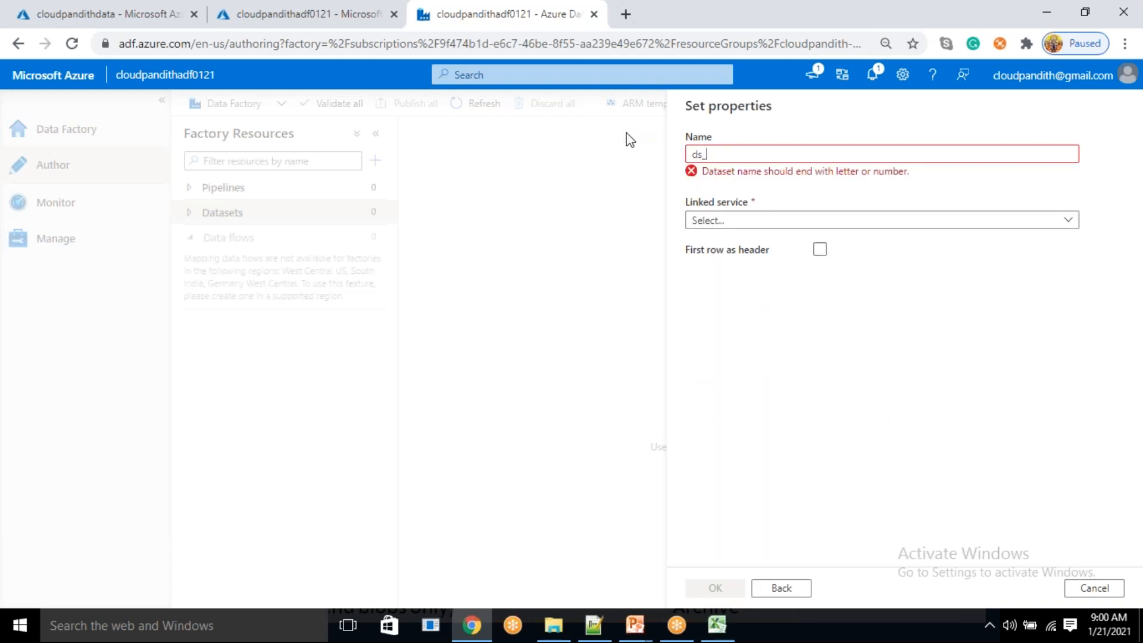
pyautogui.write('_inputdata')
# Step: Set the linked service of the ds_inputdata dataset to LS_Blob
pyautogui.click(733, 201)
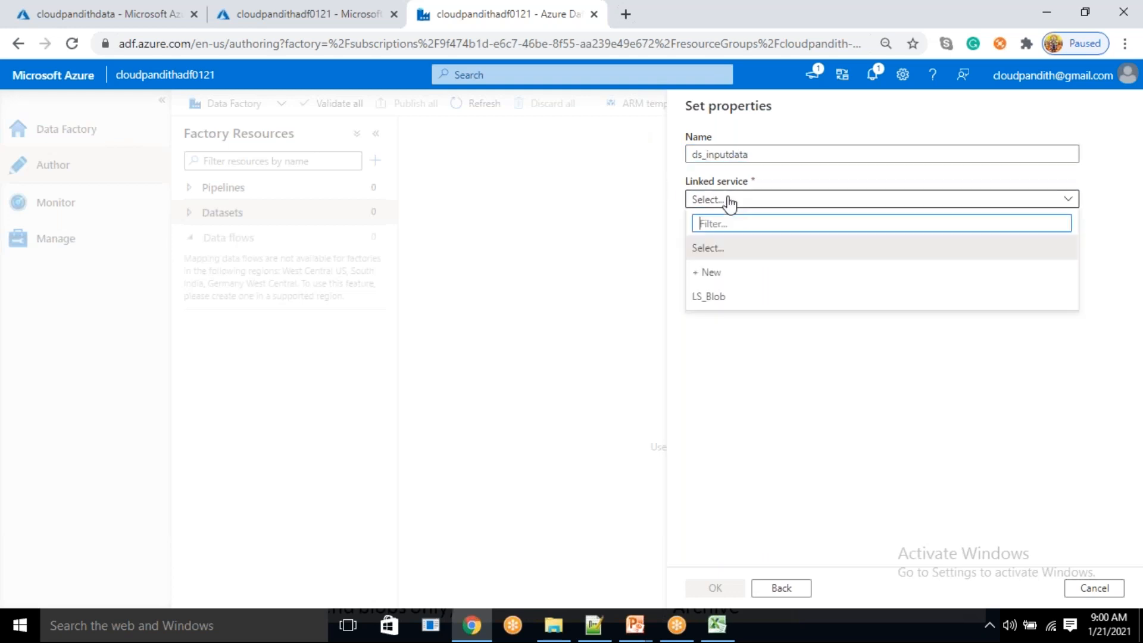
pyautogui.click(778, 181)
pyautogui.click(730, 203)
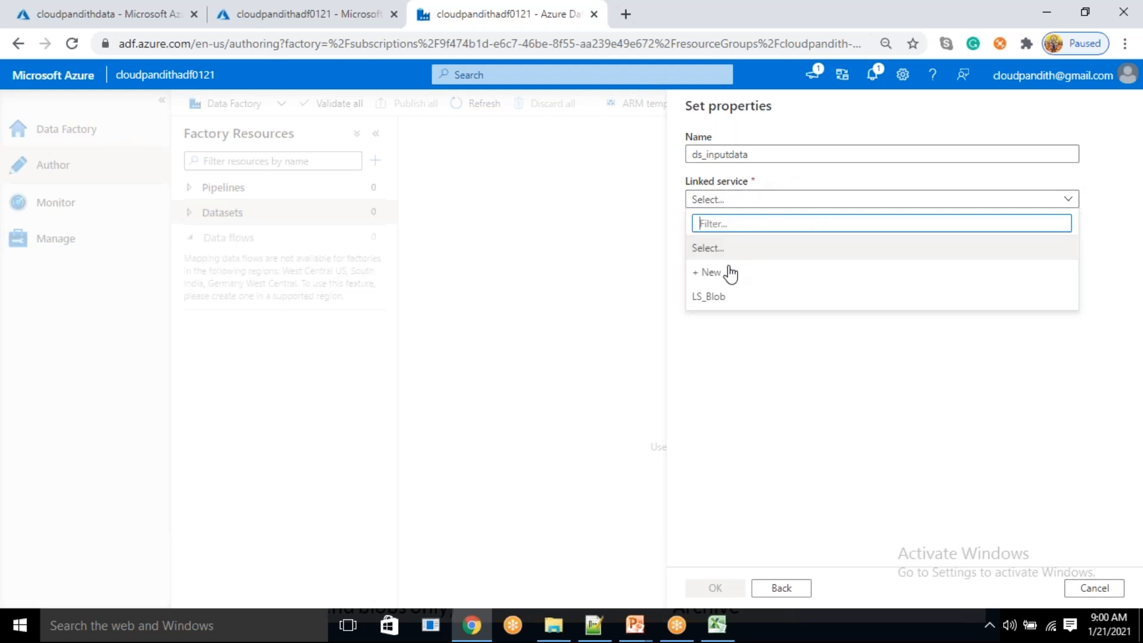
pyautogui.click(722, 297)
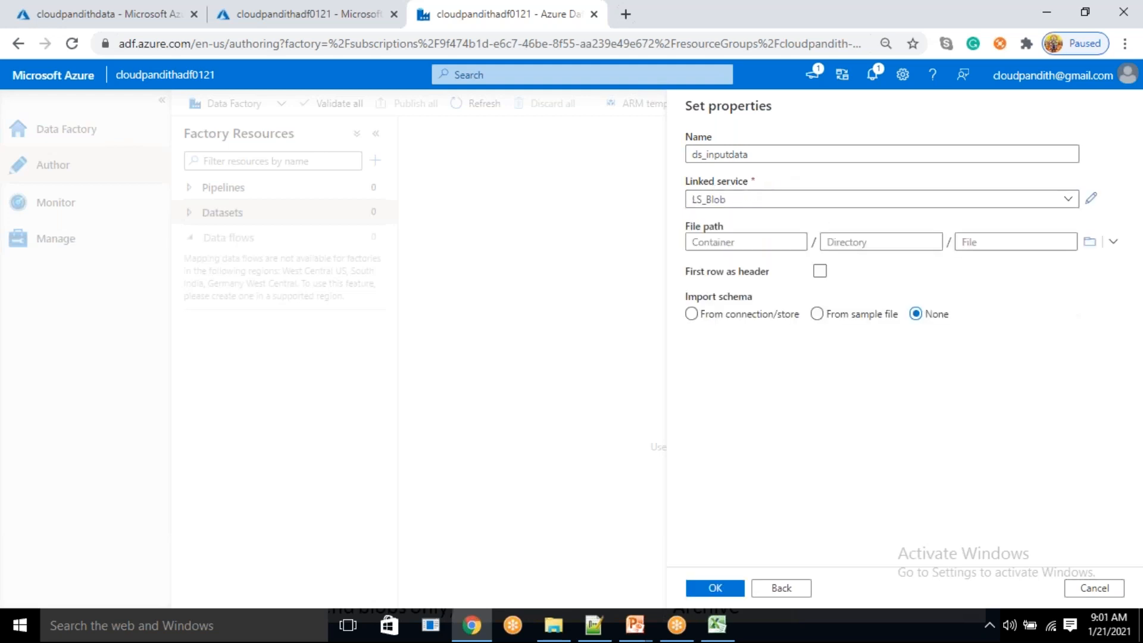
# Step: Browse the blob storage and set the dataset's file path to results.csv in the cloudpandithdata container
pyautogui.click(717, 242)
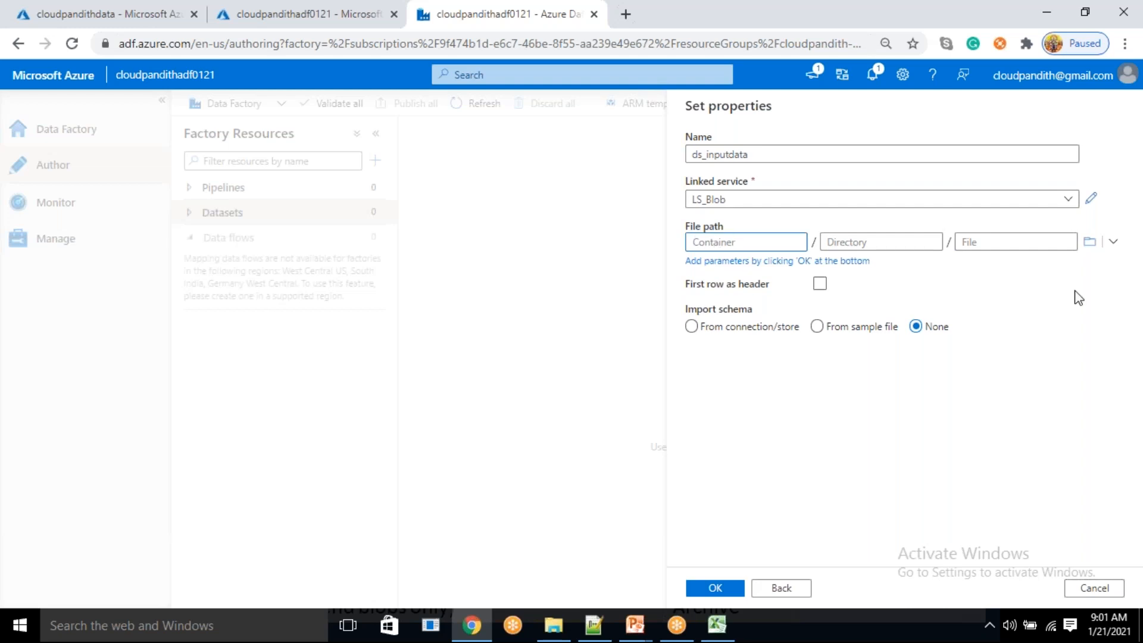
pyautogui.click(1092, 252)
pyautogui.click(822, 217)
pyautogui.click(820, 196)
pyautogui.click(821, 218)
pyautogui.click(820, 200)
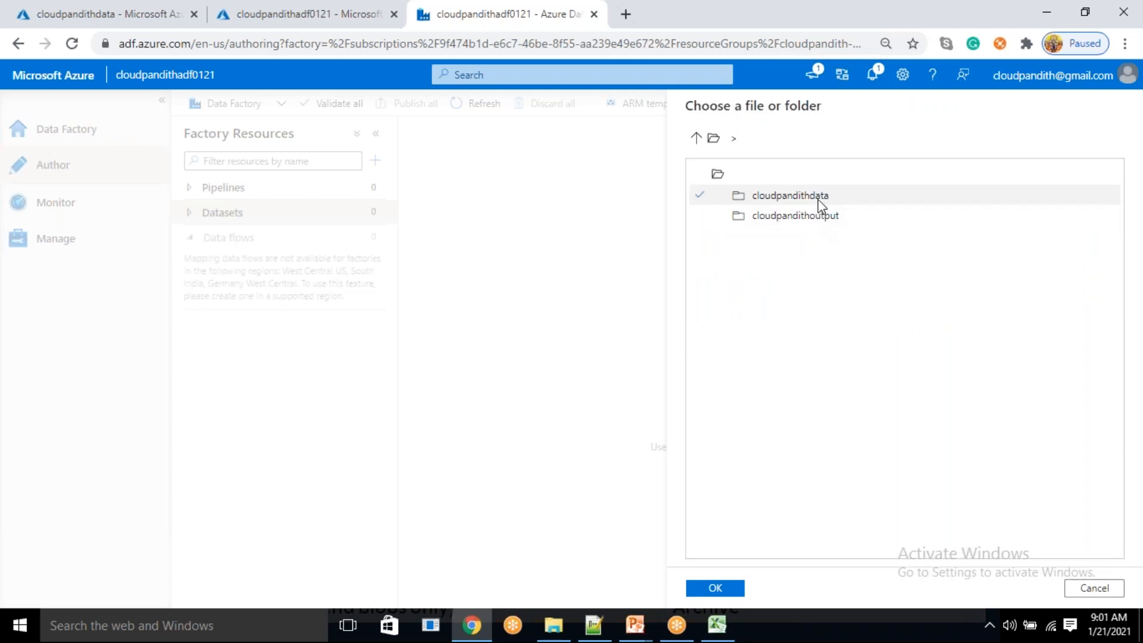
pyautogui.doubleClick(820, 202)
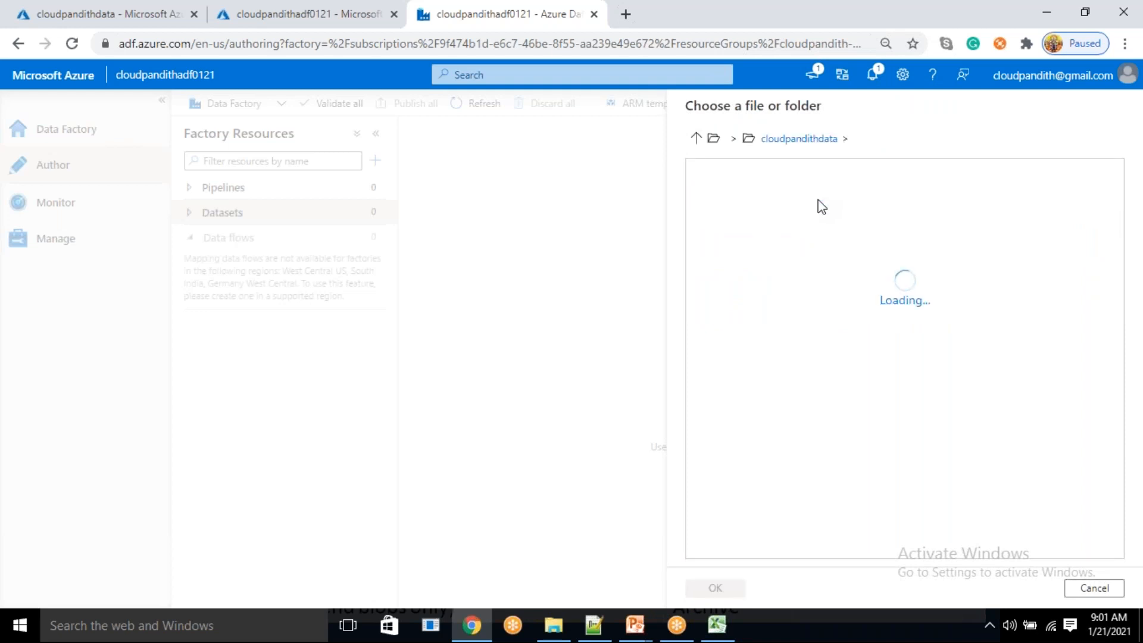
pyautogui.click(816, 204)
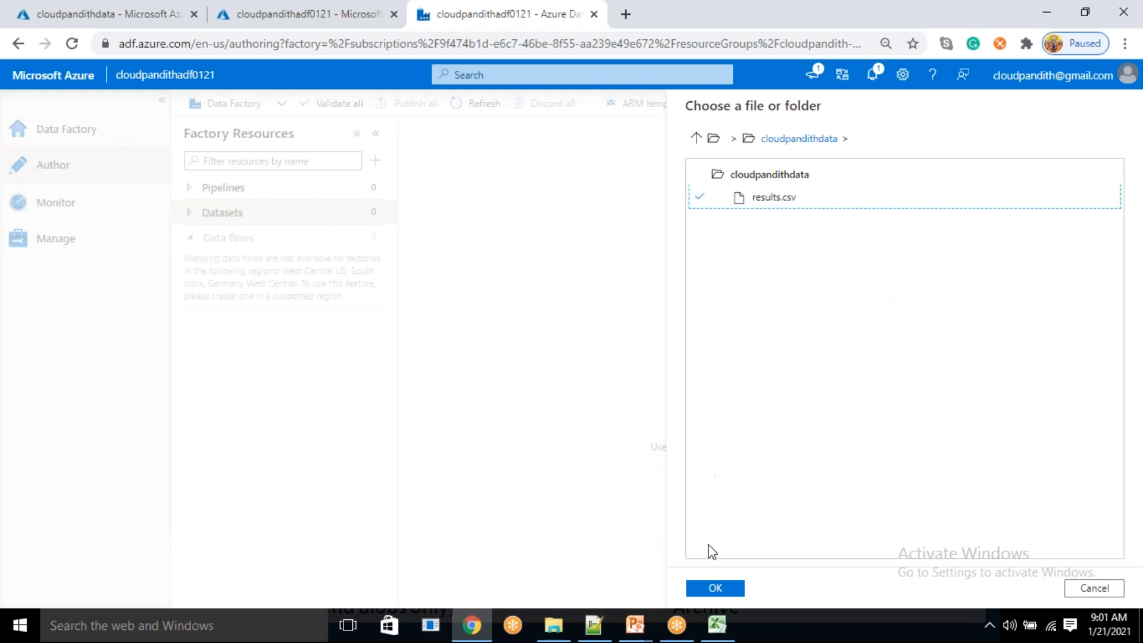
pyautogui.click(715, 588)
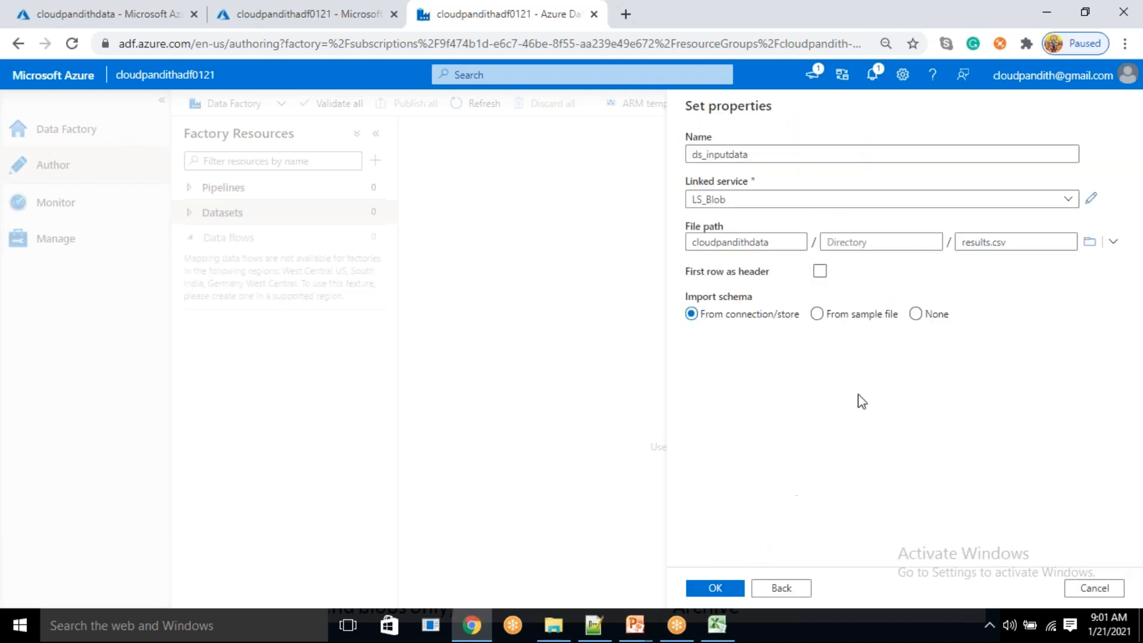
# Step: Use the first row as header and create the ds_inputdata dataset
pyautogui.moveTo(1010, 239); pyautogui.dragTo(968, 246)
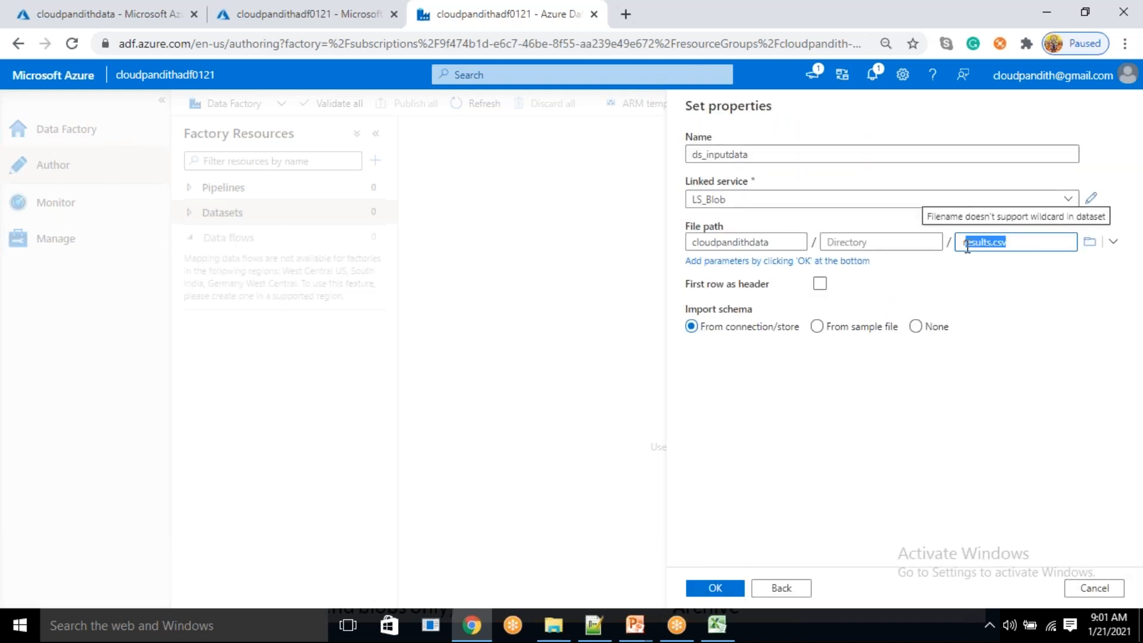
pyautogui.click(824, 287)
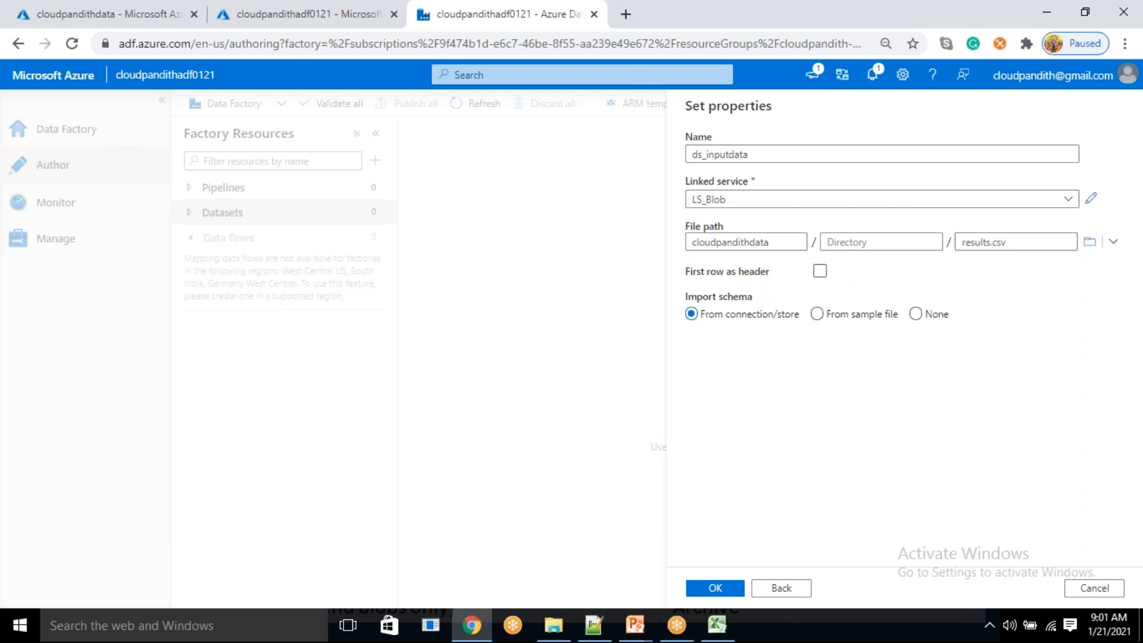
pyautogui.click(822, 280)
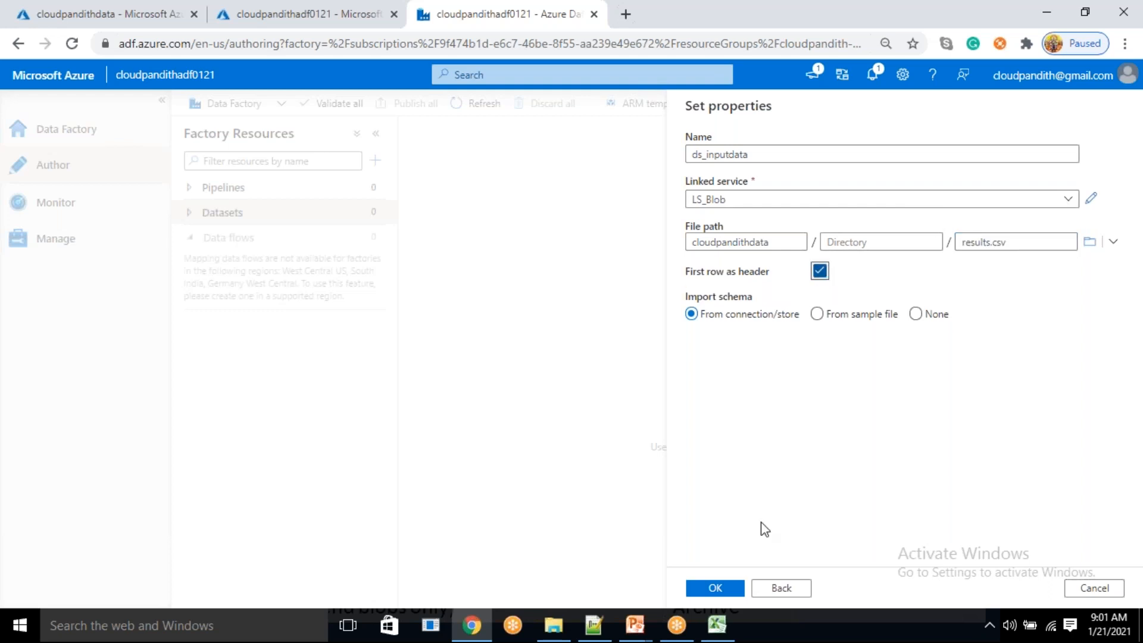
pyautogui.click(717, 589)
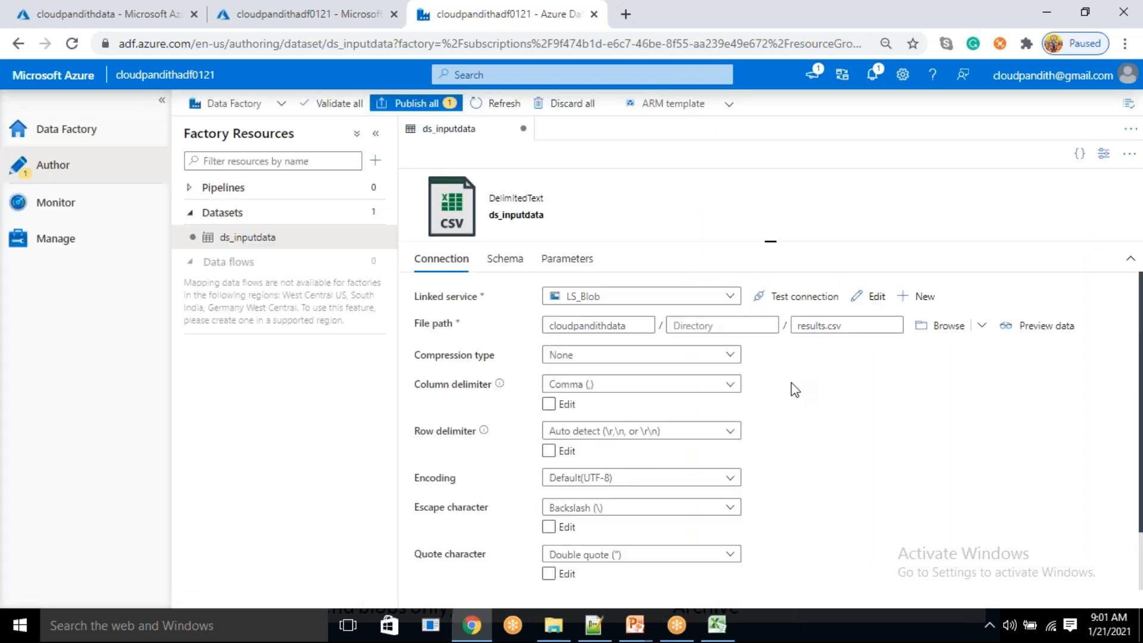
# Step: Shrink the dataset's connection settings pane to enlarge the canvas and collapse the navigation sidebar
pyautogui.click(1104, 153)
pyautogui.moveTo(774, 238); pyautogui.dragTo(772, 420)
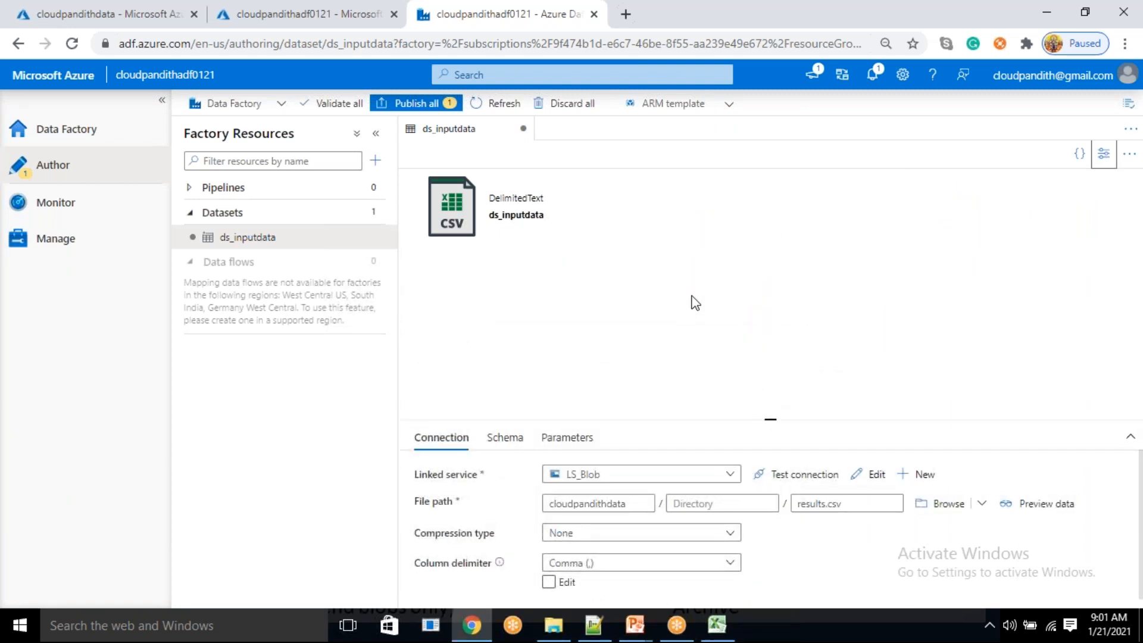
pyautogui.click(162, 101)
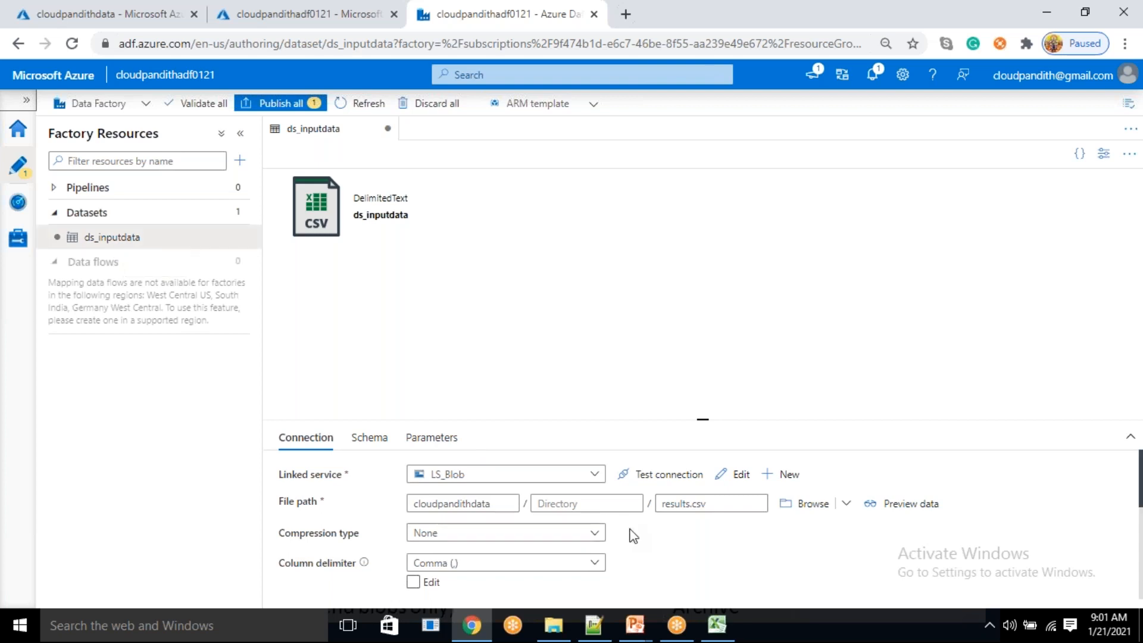
# Step: Preview the data of results.csv in the ds_inputdata dataset, look through its rows and close the preview
pyautogui.click(902, 504)
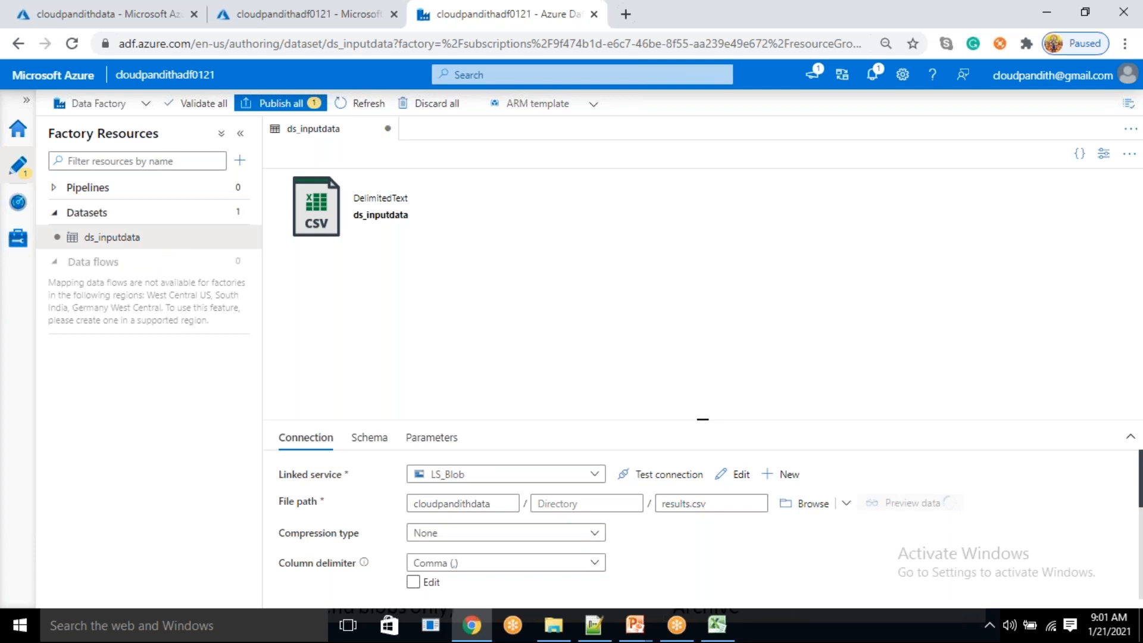
pyautogui.scroll(-2, 620, 370)
pyautogui.scroll(2, 621, 369)
pyautogui.scroll(-1, 620, 370)
pyautogui.scroll(2, 615, 375)
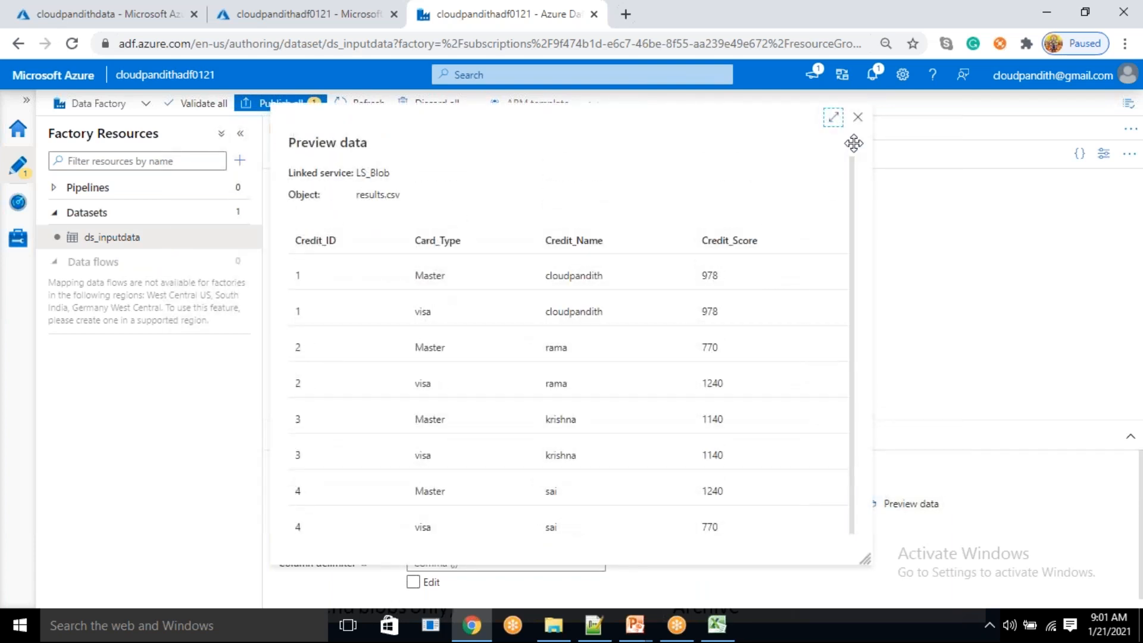
pyautogui.click(860, 119)
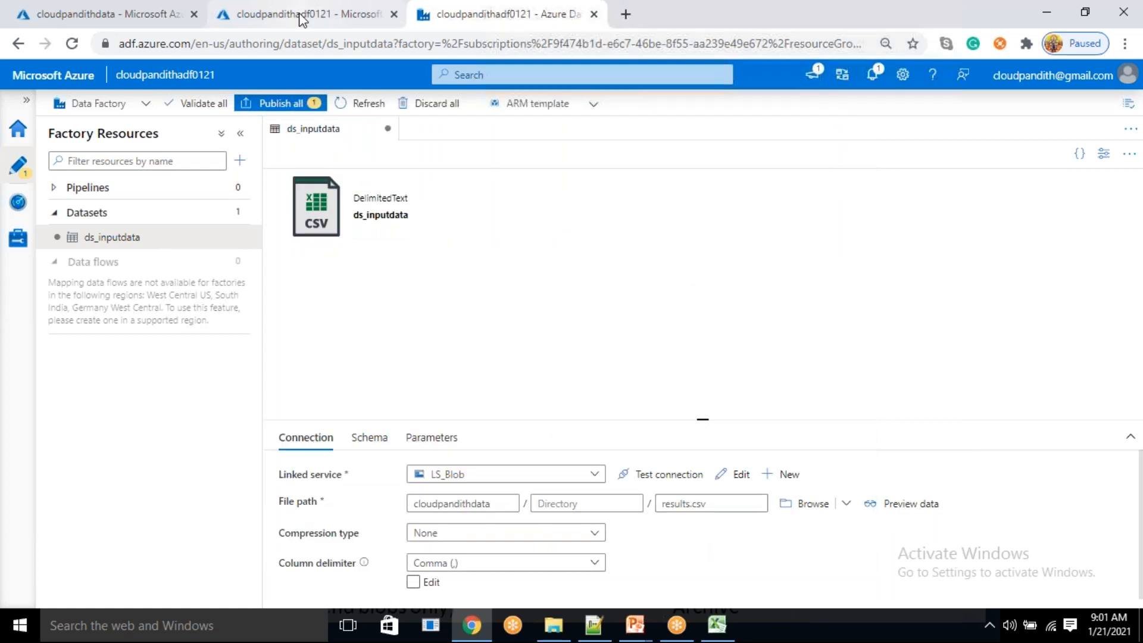
# Step: Look at the containers of storage account cloudpandithblob0121 in the Azure portal and return to the data factory authoring page
pyautogui.click(159, 8)
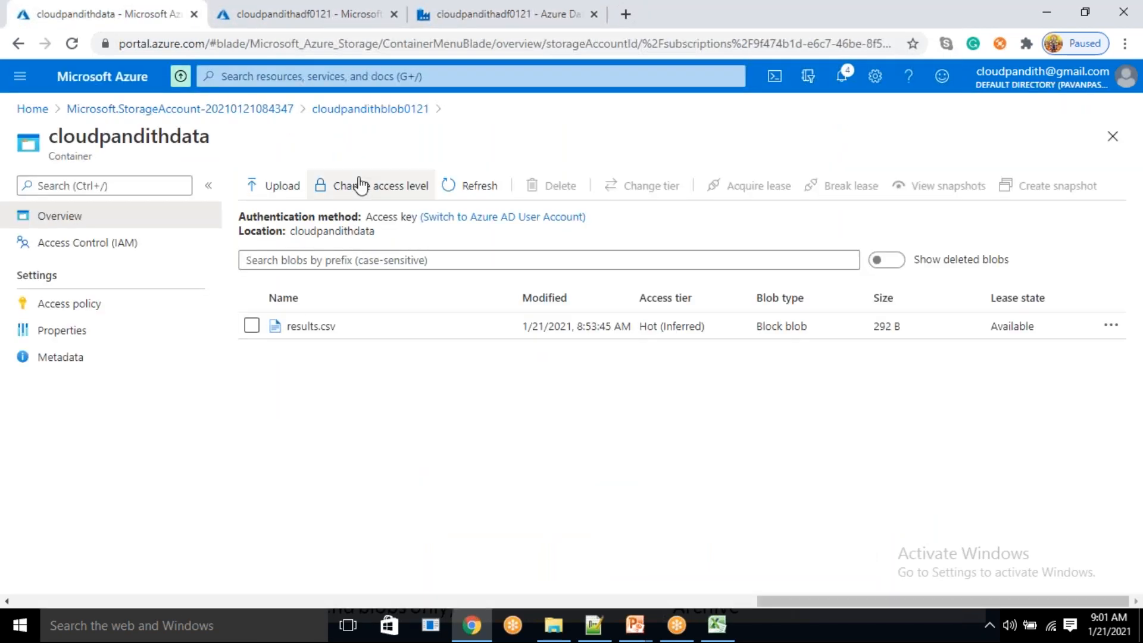
pyautogui.click(393, 113)
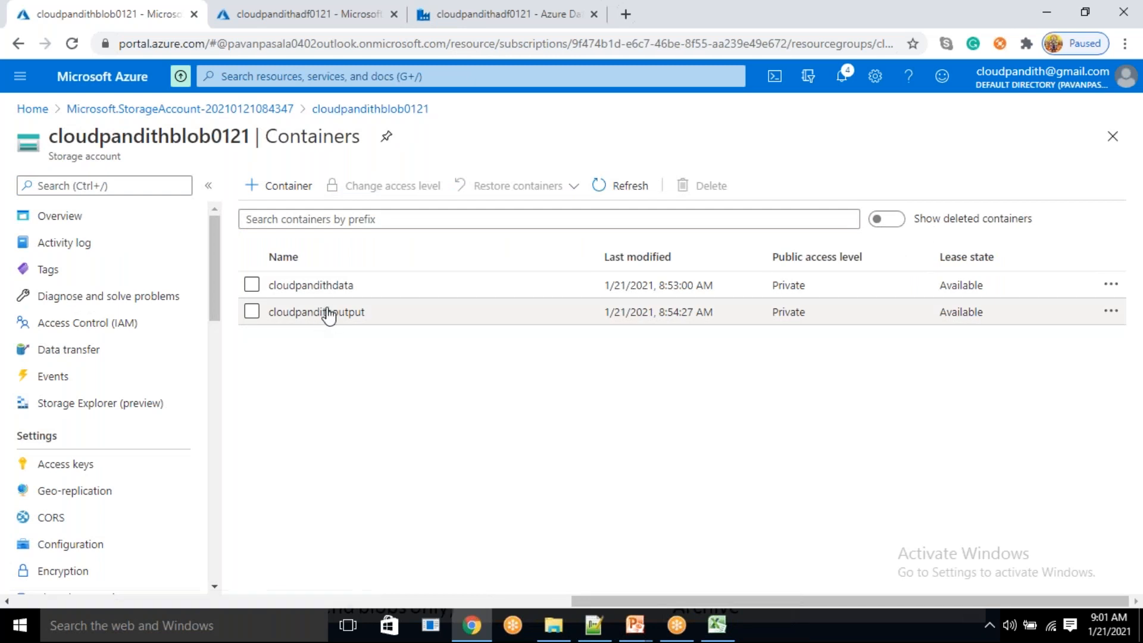
pyautogui.click(307, 12)
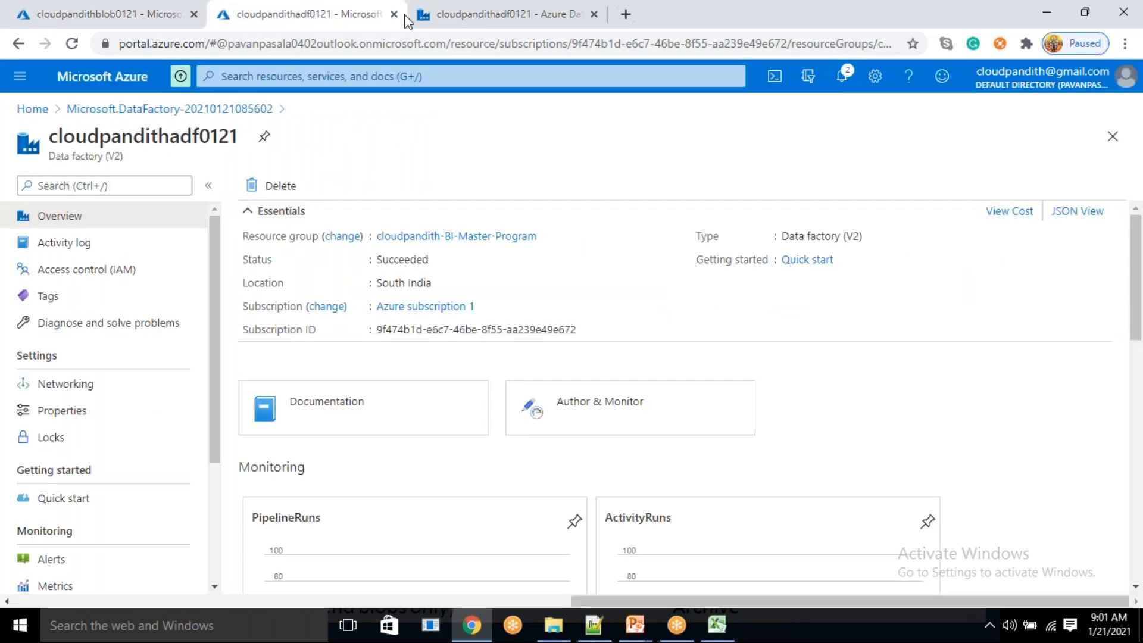
pyautogui.click(449, 23)
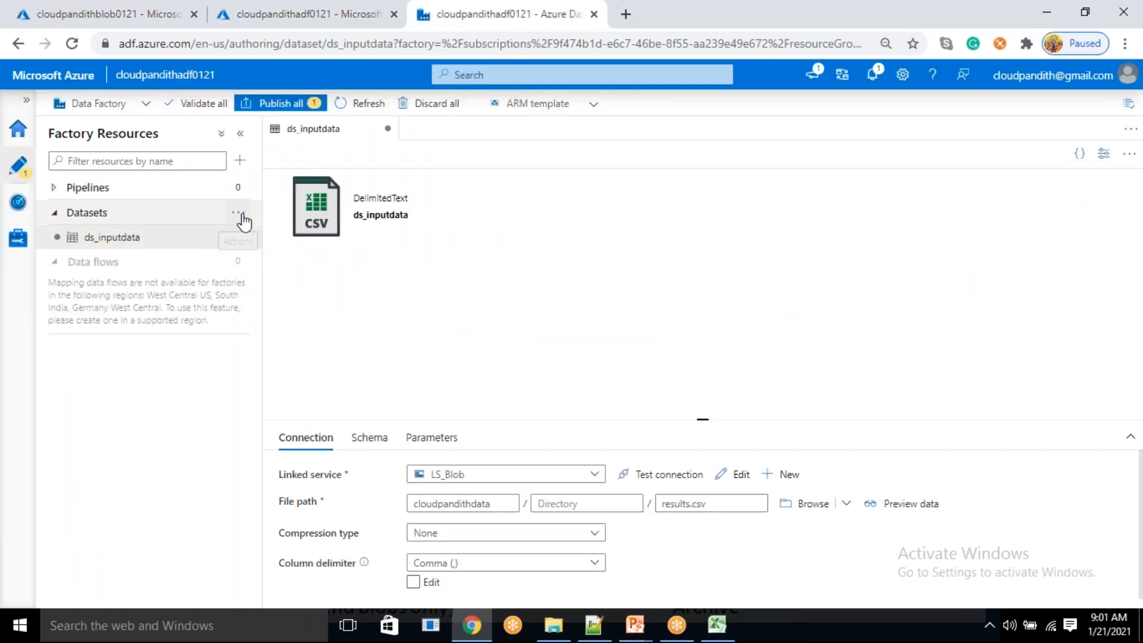
pyautogui.click(239, 212)
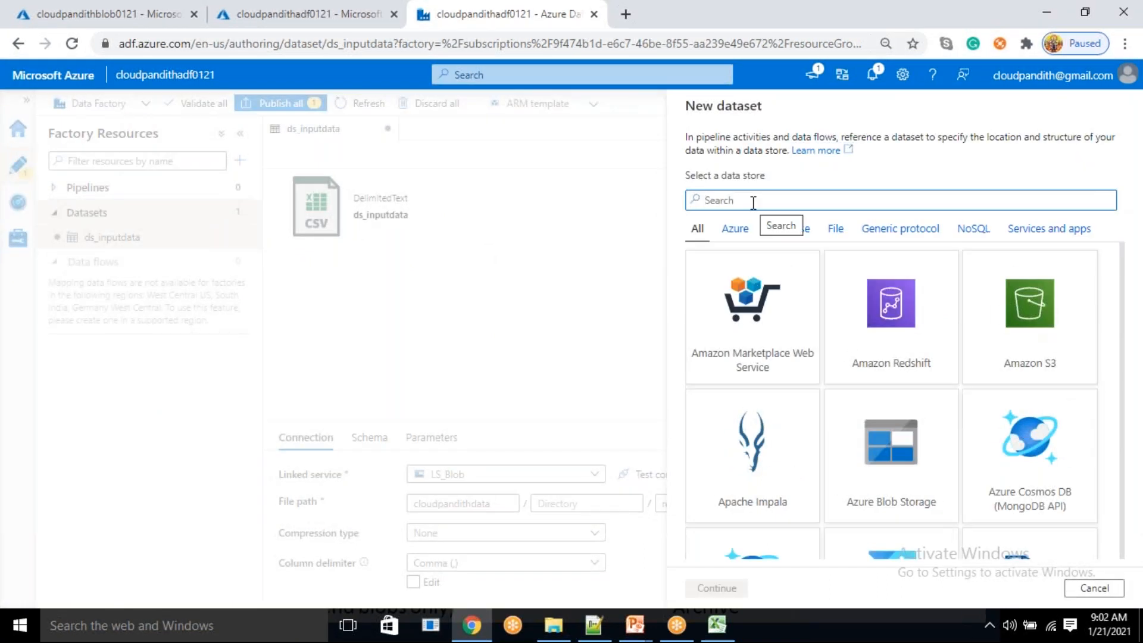
pyautogui.write('blob')
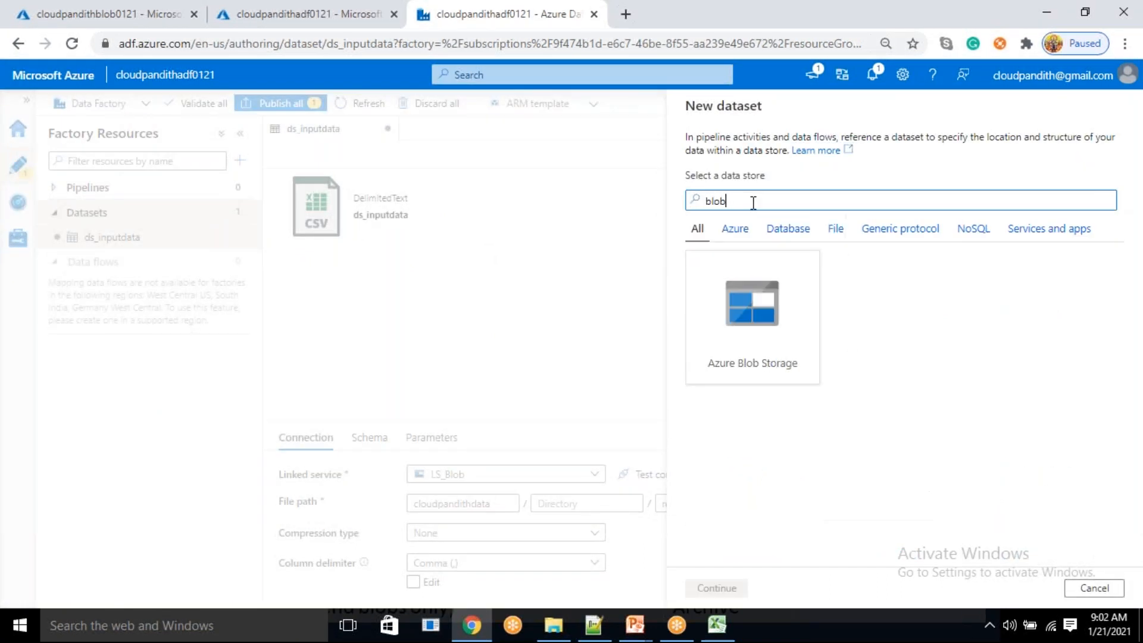
pyautogui.click(762, 333)
pyautogui.click(718, 588)
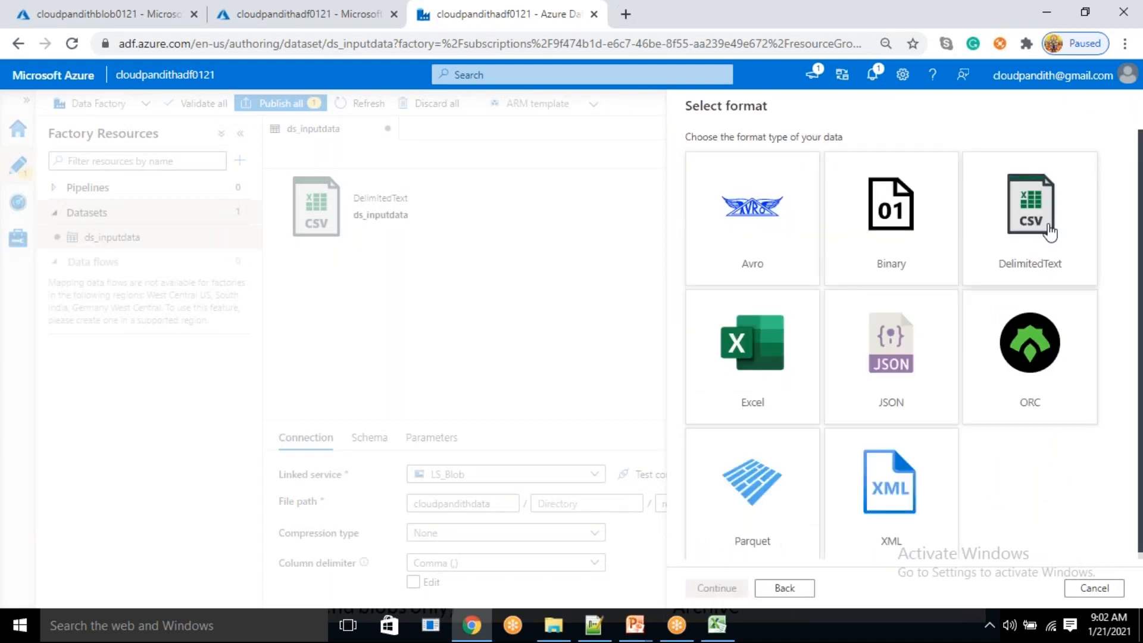
pyautogui.click(920, 368)
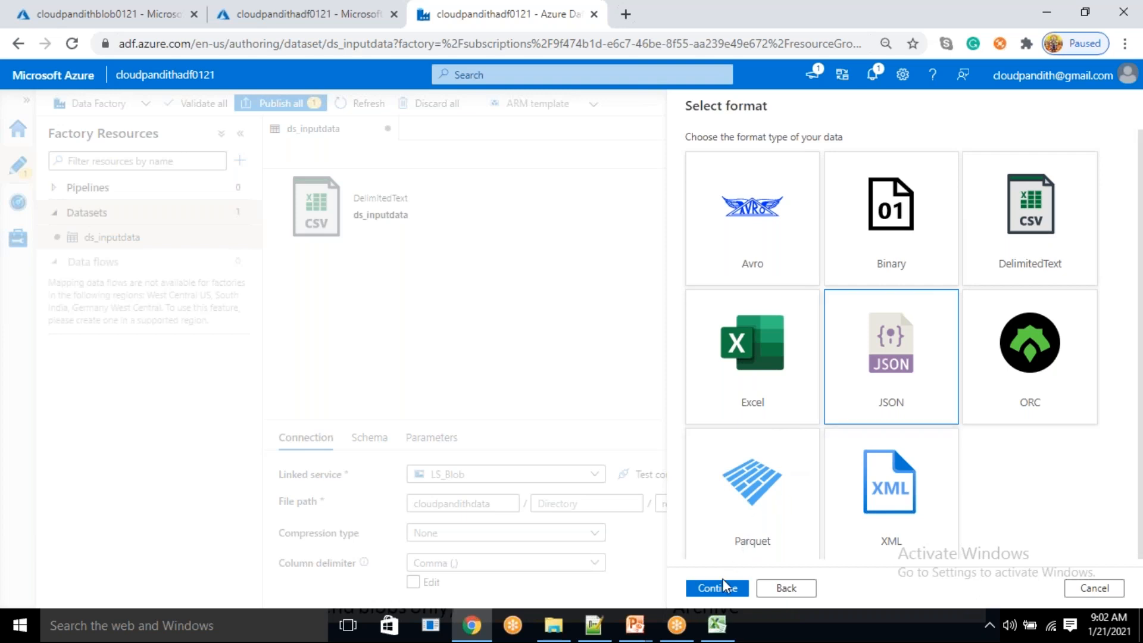
pyautogui.click(719, 588)
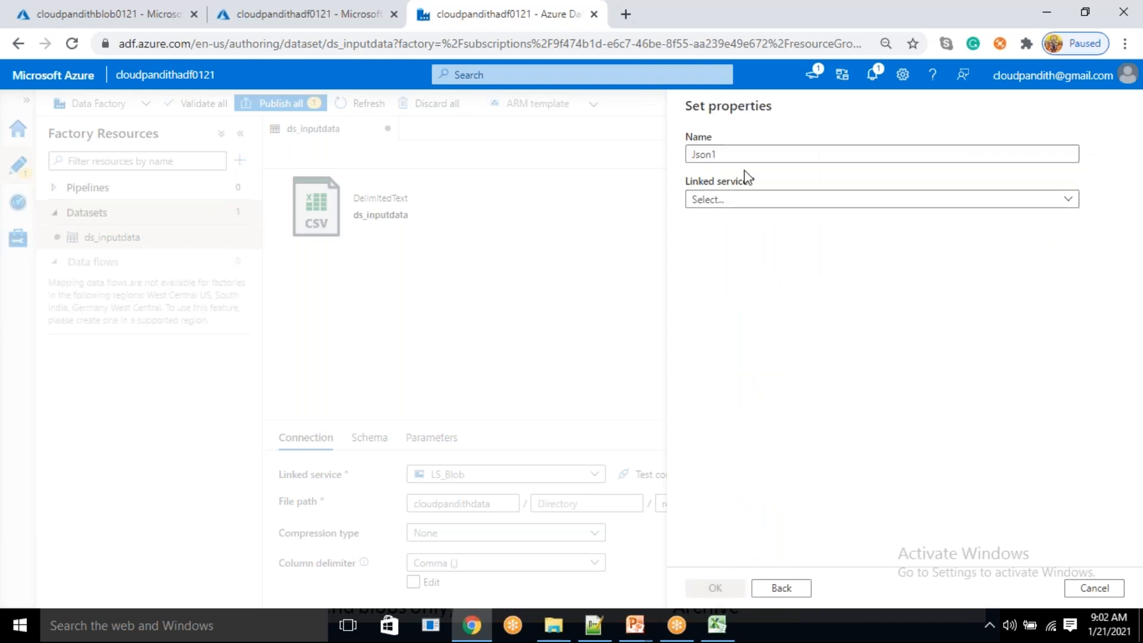
pyautogui.click(1095, 588)
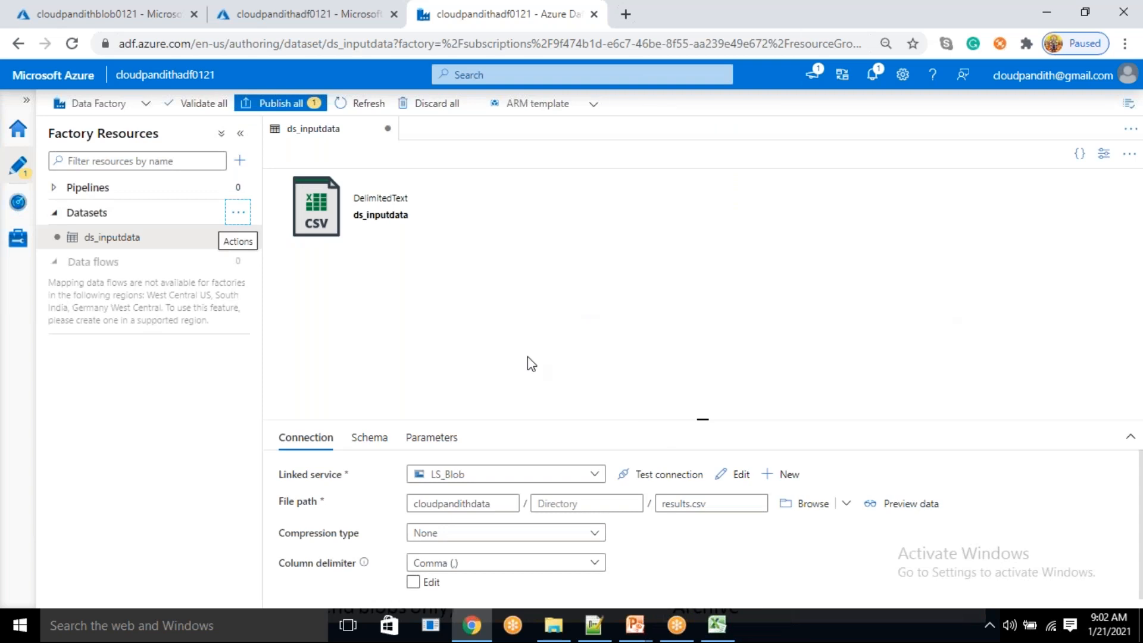
# Step: Start a new dataset on Azure Blob Storage with the DelimitedText format
pyautogui.click(237, 213)
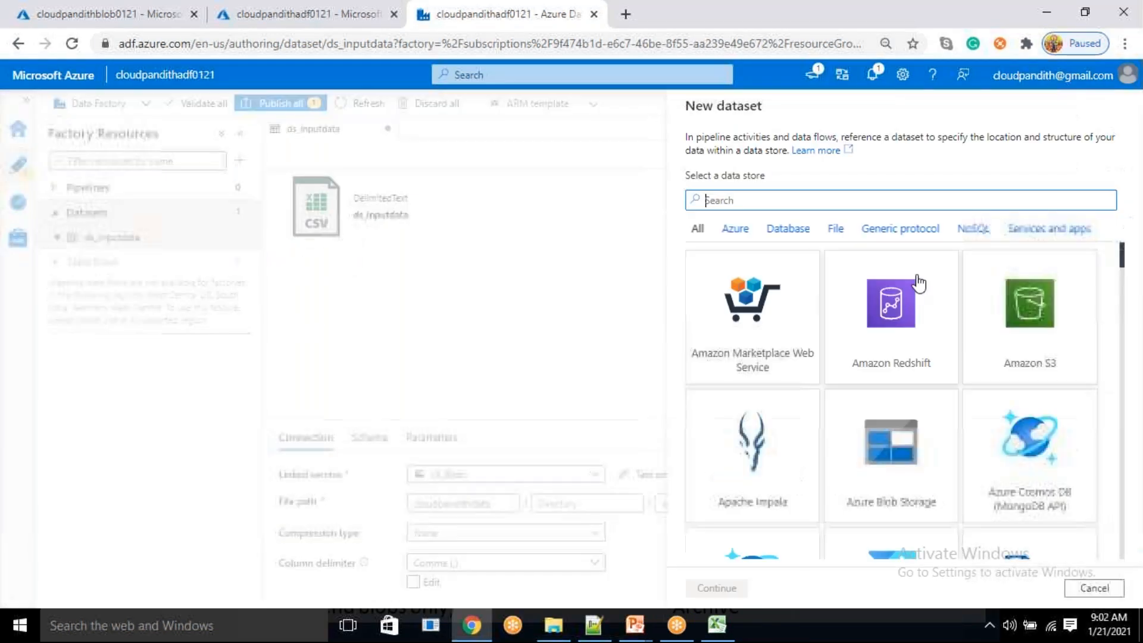
pyautogui.write('blob')
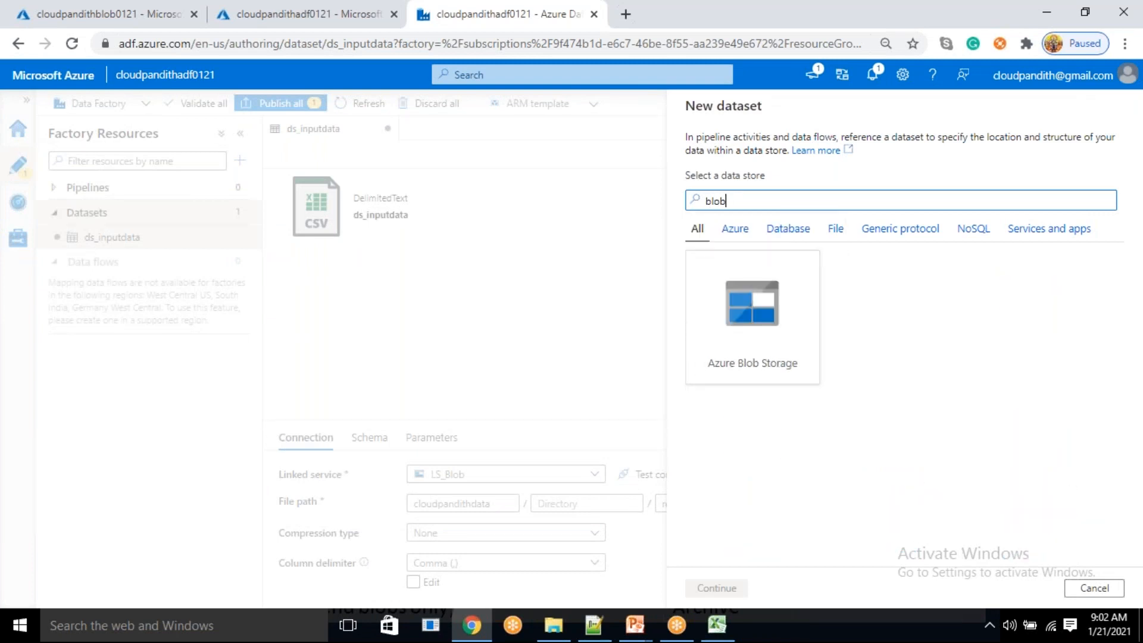
pyautogui.click(768, 320)
pyautogui.click(721, 589)
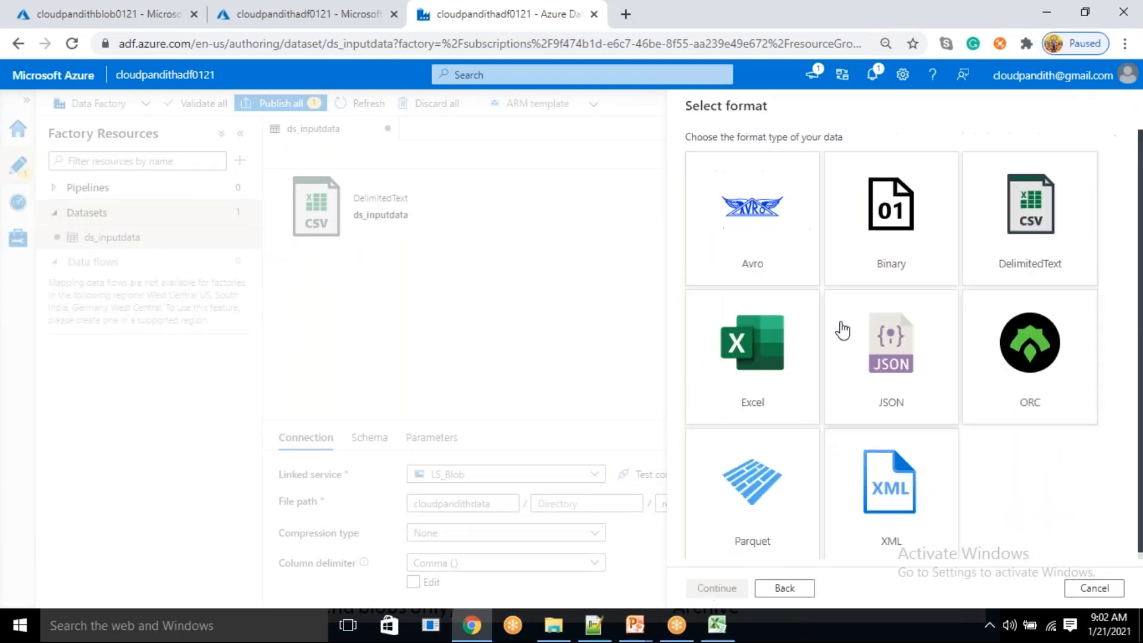
pyautogui.click(1045, 247)
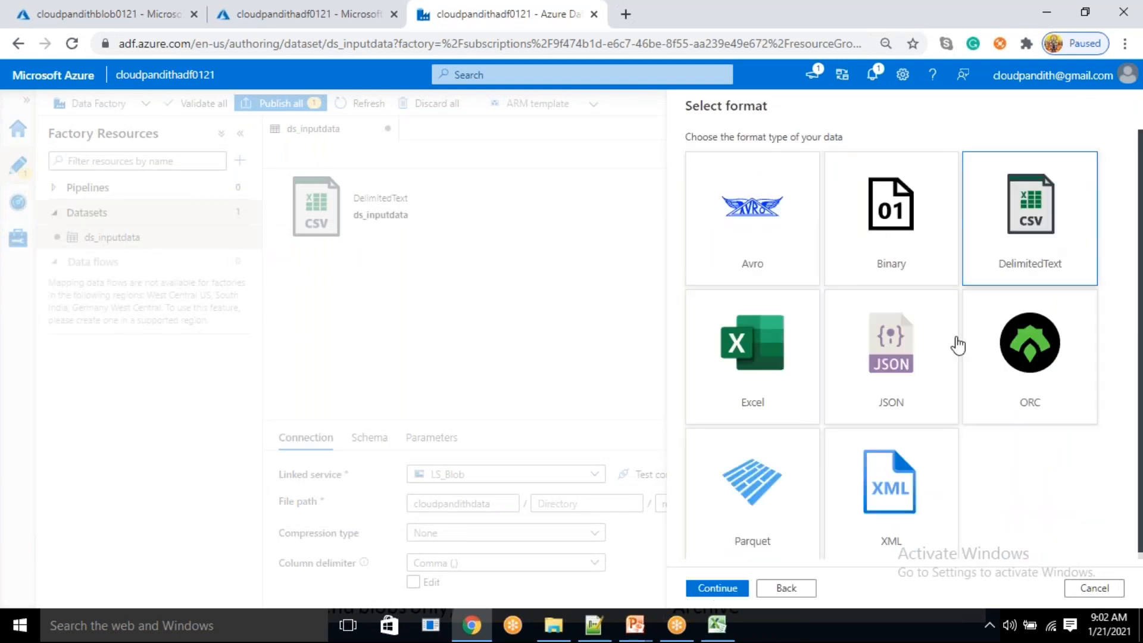
pyautogui.click(732, 588)
# Step: Name the new dataset ds_outputdata and assign it the LS_Blob linked service
pyautogui.write('ds_output')
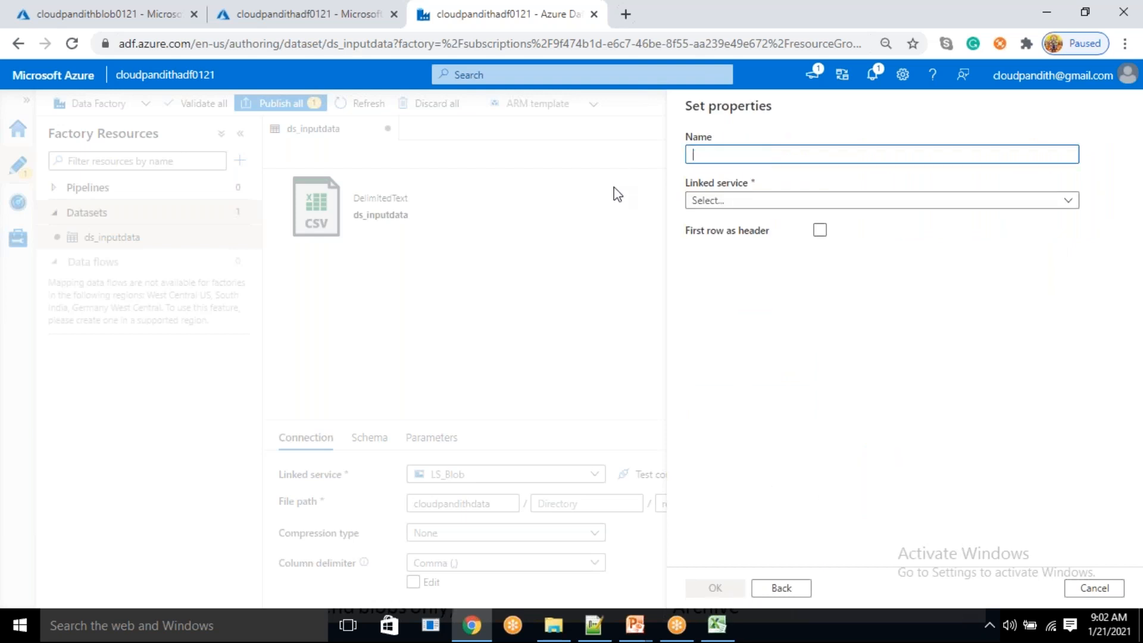
pyautogui.write('data')
pyautogui.click(740, 204)
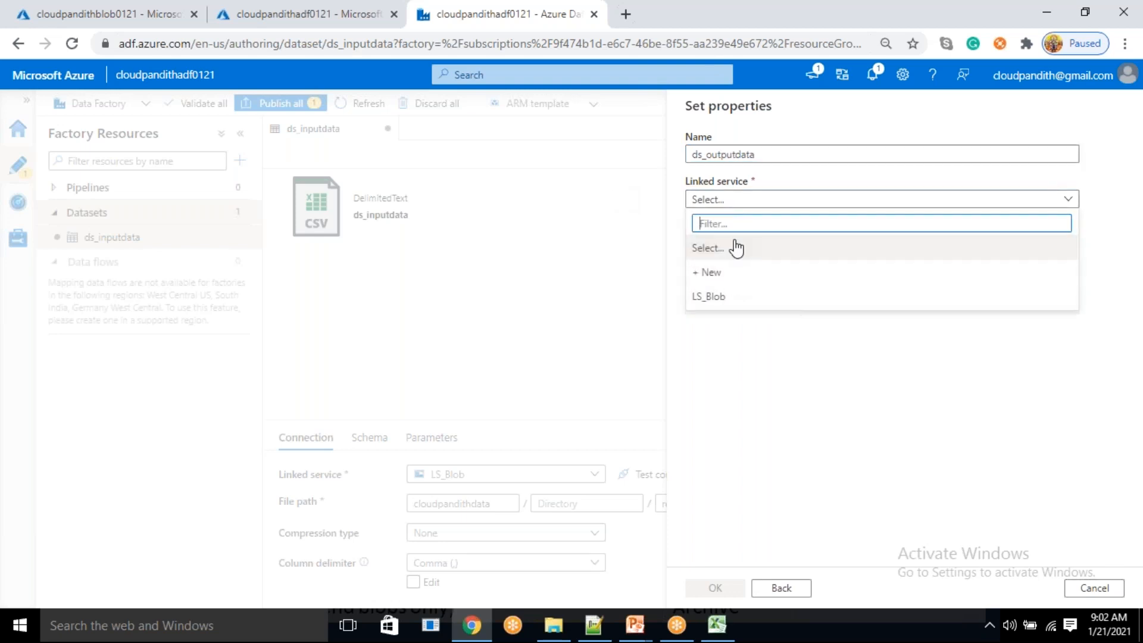
pyautogui.click(728, 301)
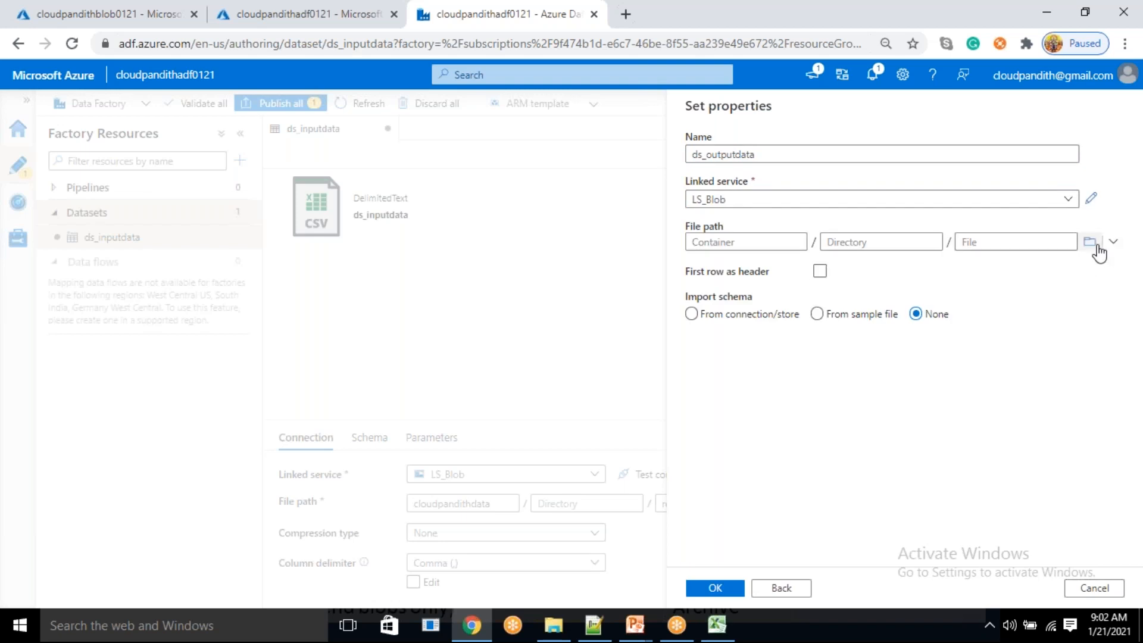
# Step: Set the dataset's file path to the cloudpandithoutput container, use the first row as header and create the dataset
pyautogui.click(1091, 243)
pyautogui.click(851, 217)
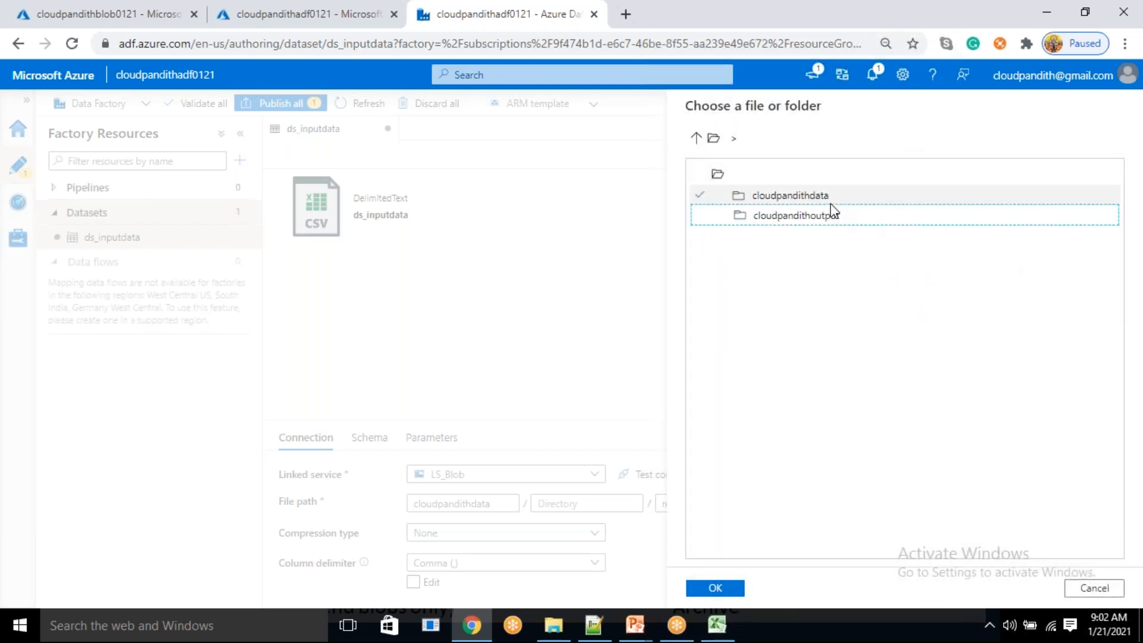
pyautogui.doubleClick(825, 218)
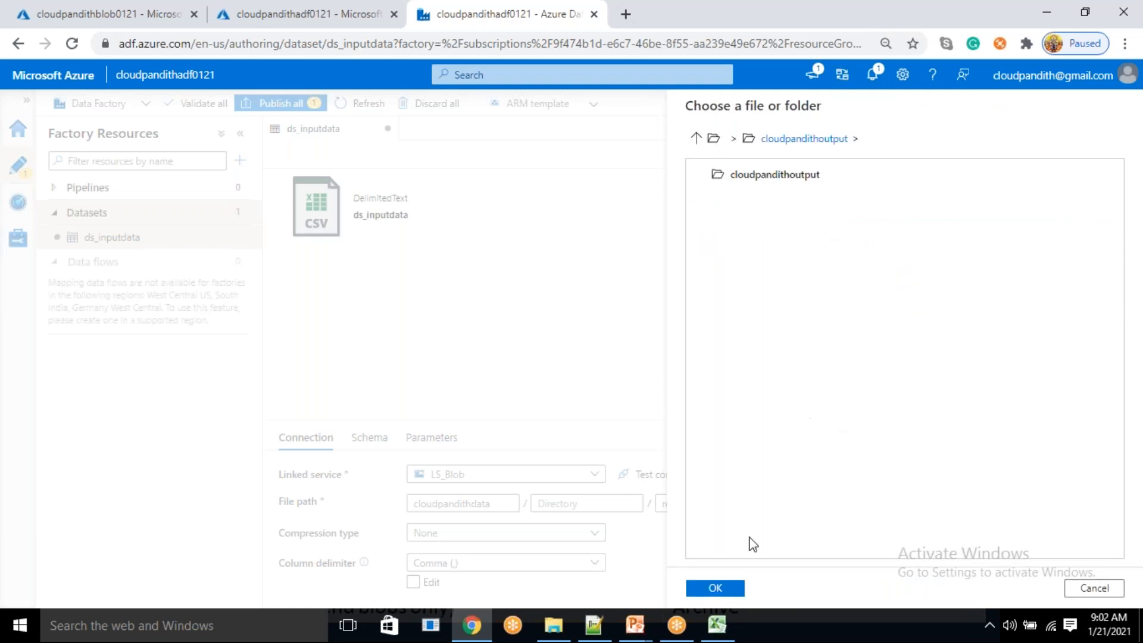
pyautogui.click(718, 588)
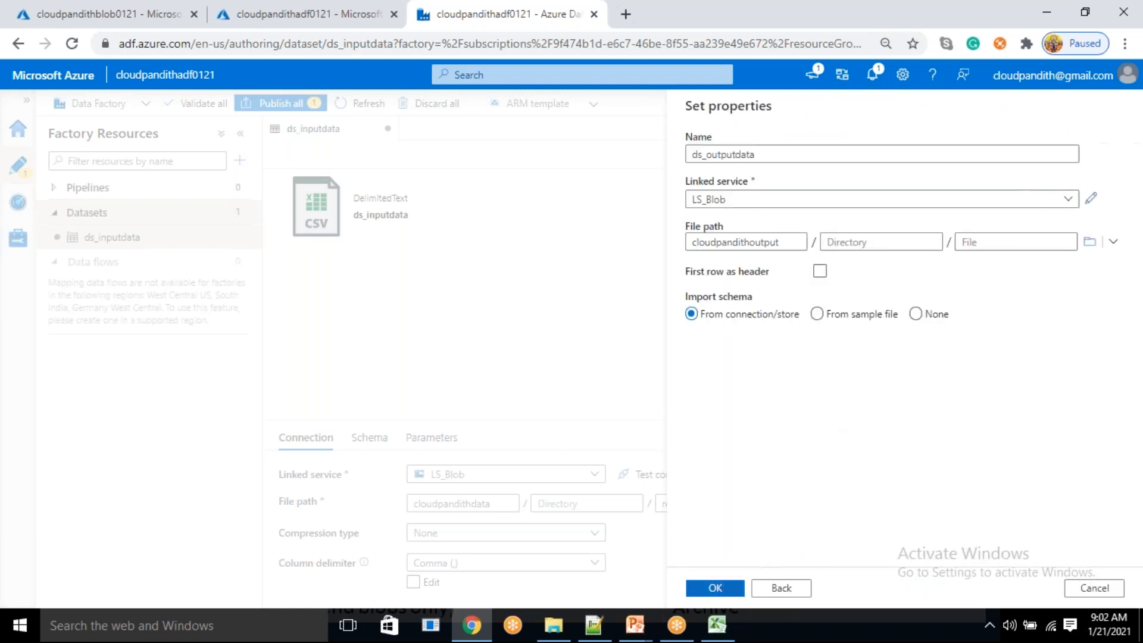
pyautogui.click(820, 271)
pyautogui.click(717, 588)
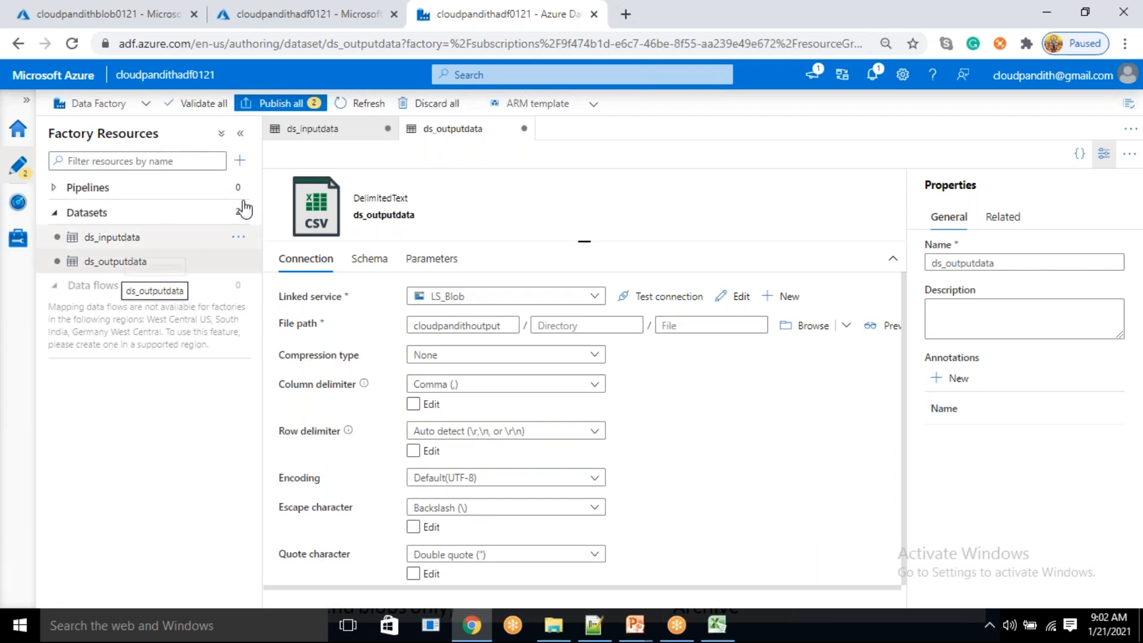
# Step: Create a new pipeline, hide its properties and place a Copy data activity on the canvas
pyautogui.click(240, 160)
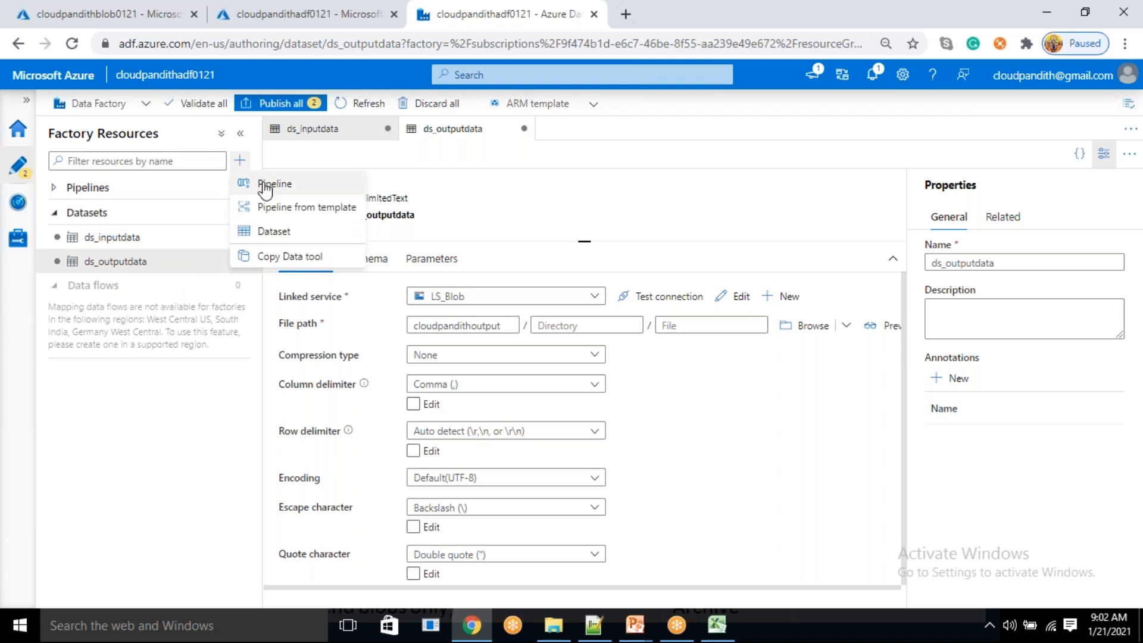
pyautogui.click(274, 184)
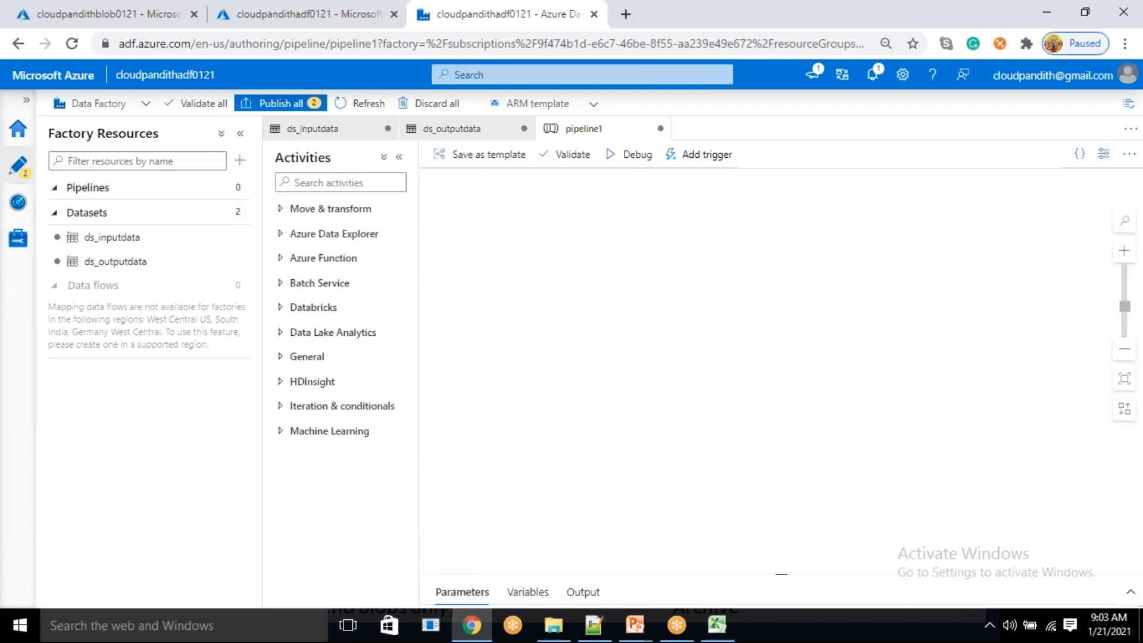
pyautogui.click(1103, 154)
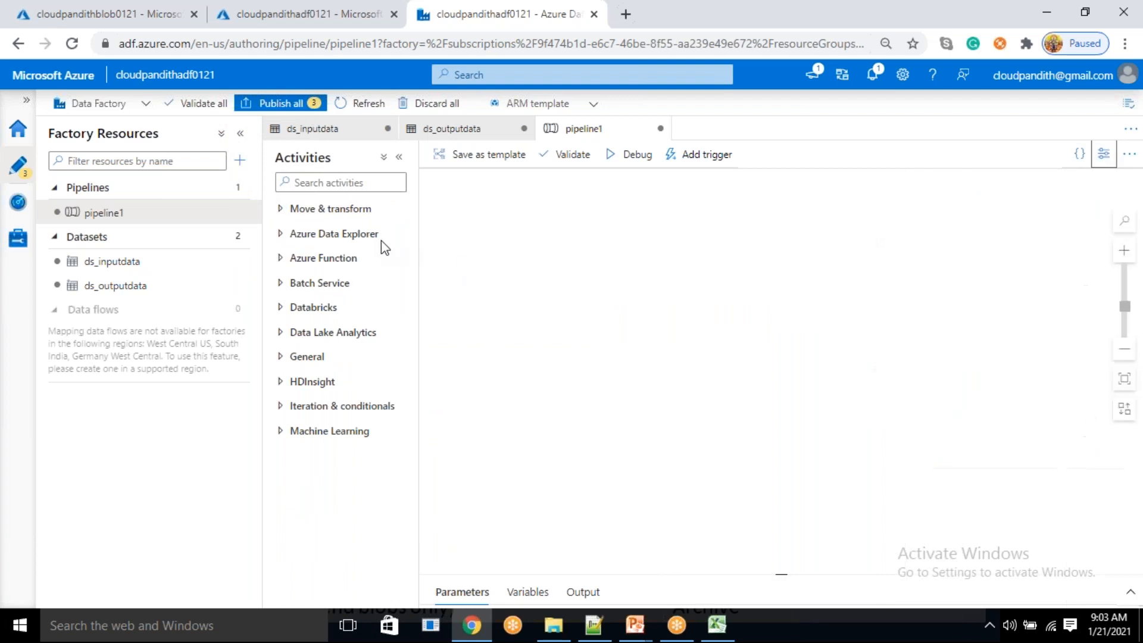
pyautogui.click(314, 211)
pyautogui.moveTo(317, 233); pyautogui.dragTo(724, 253)
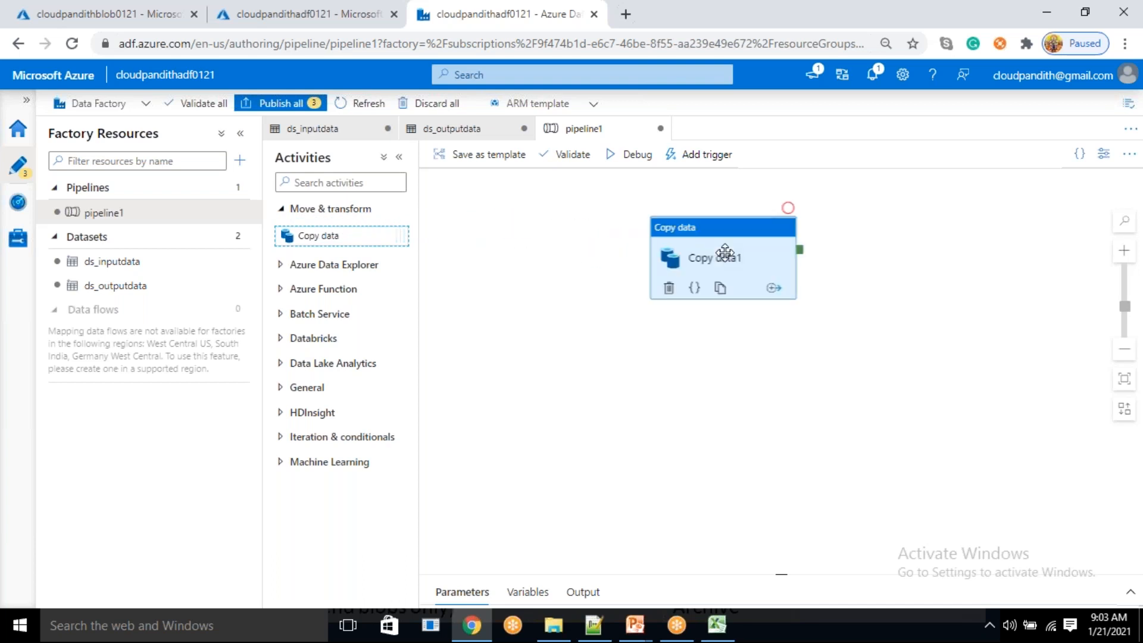
# Step: Set the copy activity's source dataset to ds_inputdata and its sink dataset to ds_outputdata
pyautogui.click(514, 403)
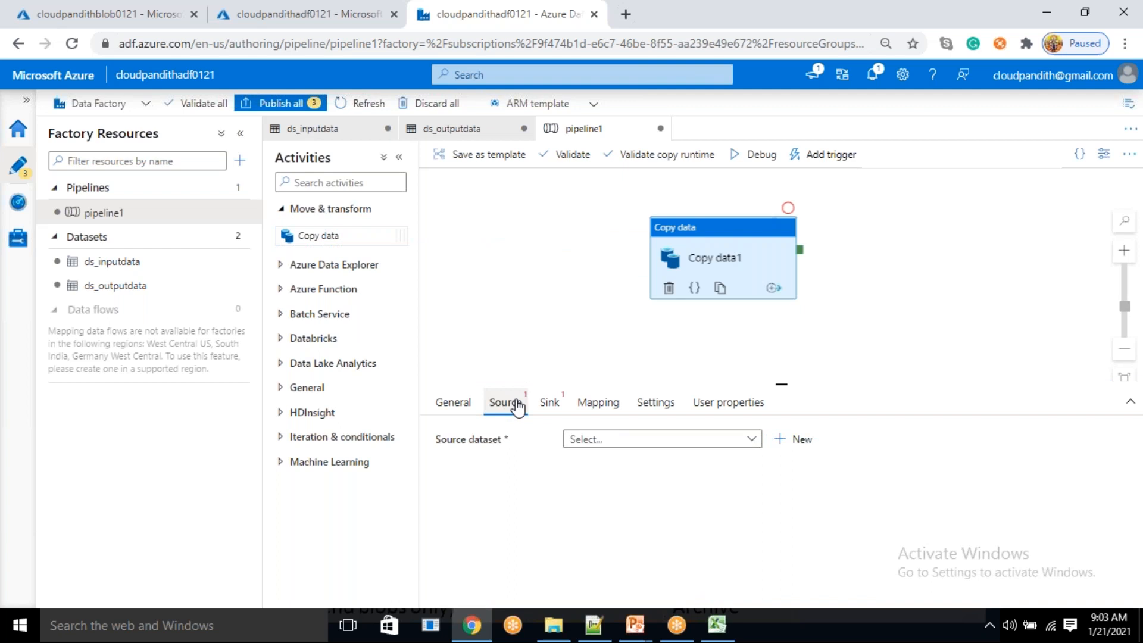
pyautogui.click(595, 445)
pyautogui.click(609, 487)
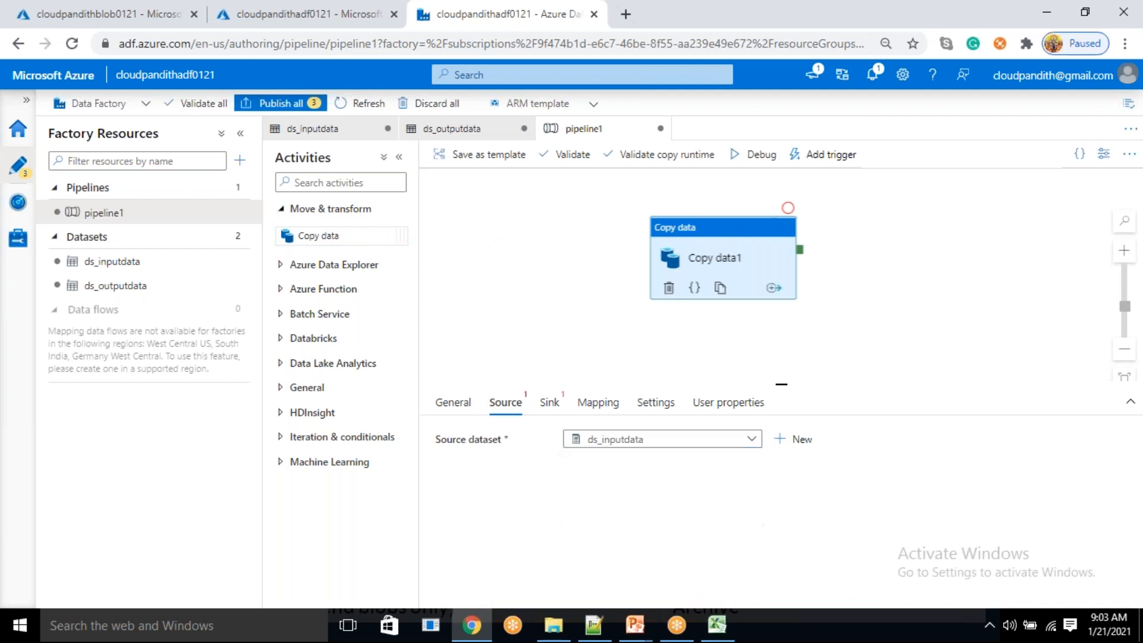
pyautogui.click(548, 404)
pyautogui.click(605, 439)
pyautogui.click(613, 511)
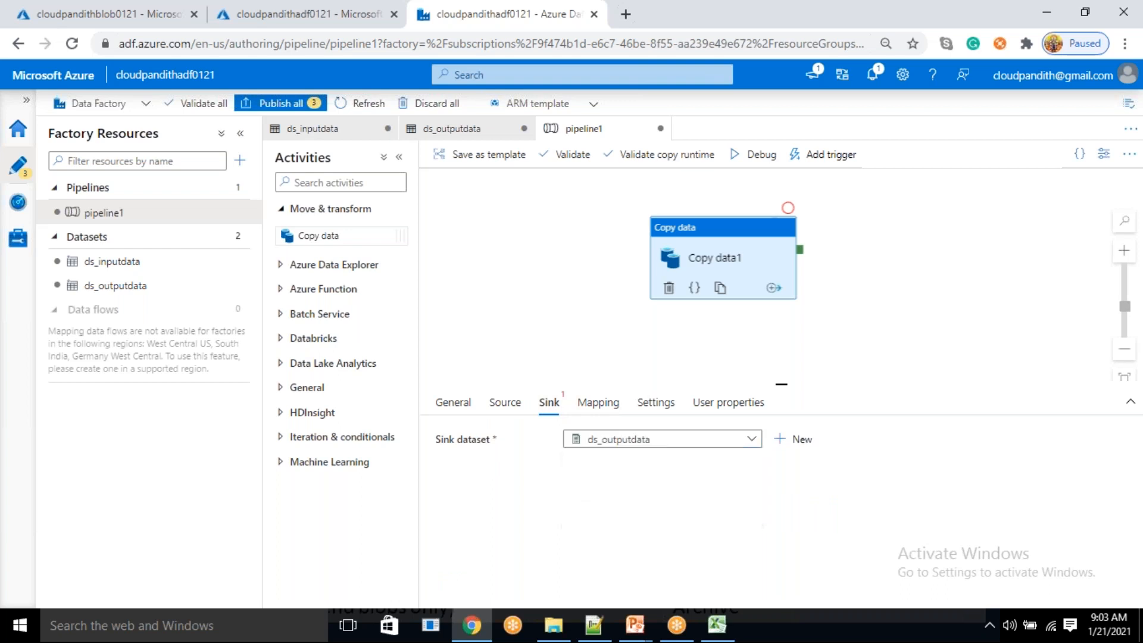
# Step: Check the copy activity's source and sink settings and run the pipeline in debug mode
pyautogui.click(510, 405)
pyautogui.click(546, 405)
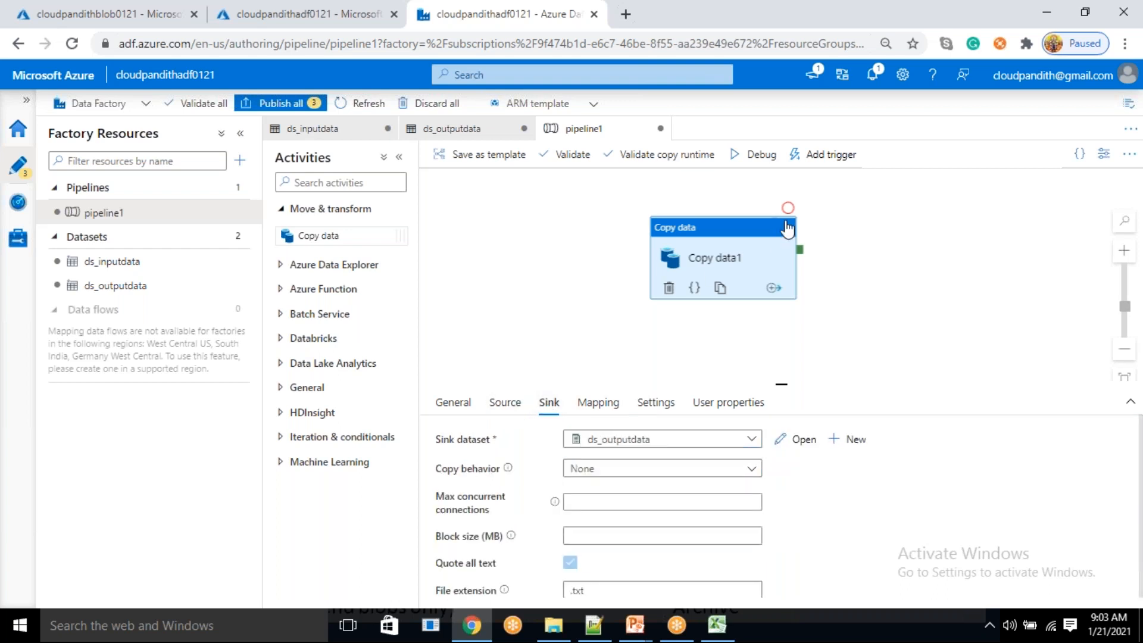
pyautogui.click(762, 156)
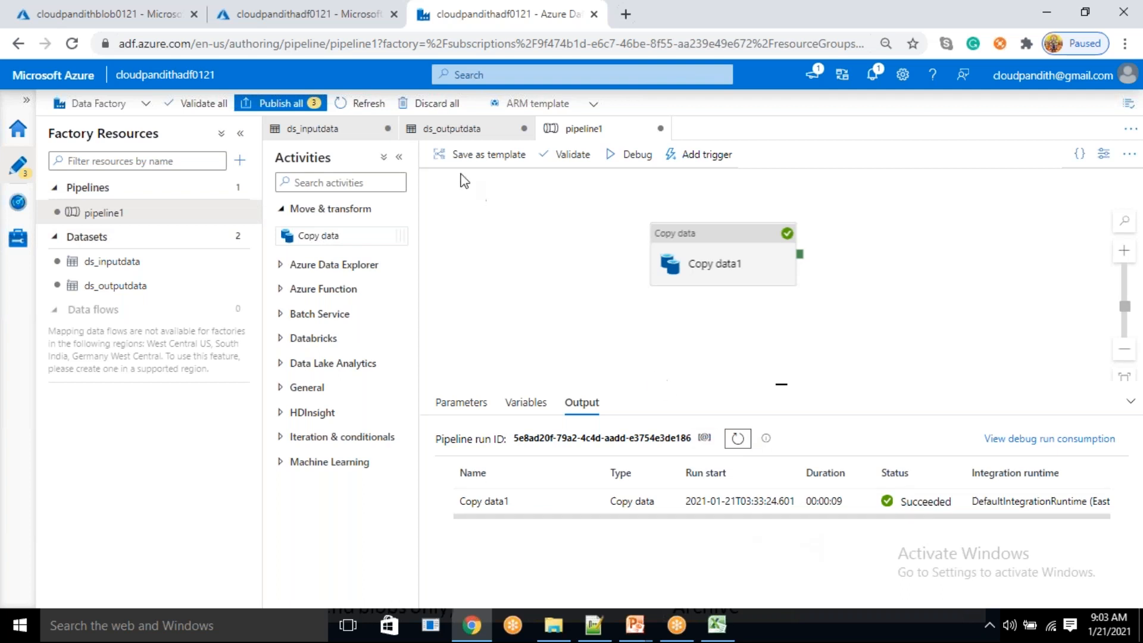
# Step: Open the cloudpandithoutput container in the Azure portal and check the modified time of results.csv
pyautogui.click(134, 14)
pyautogui.click(319, 323)
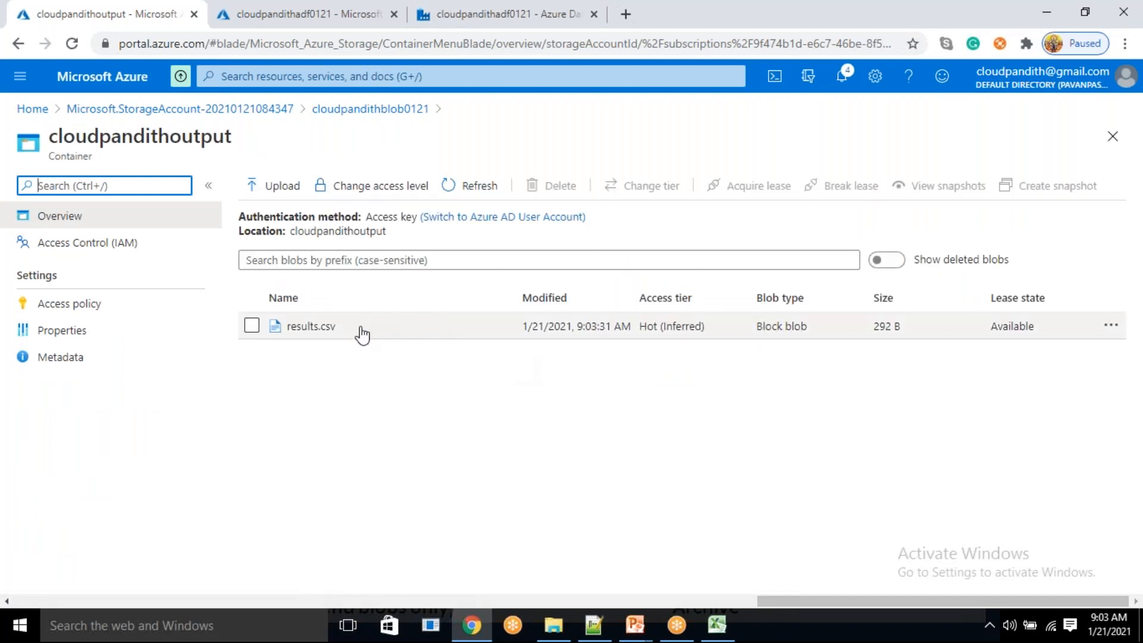
pyautogui.click(361, 328)
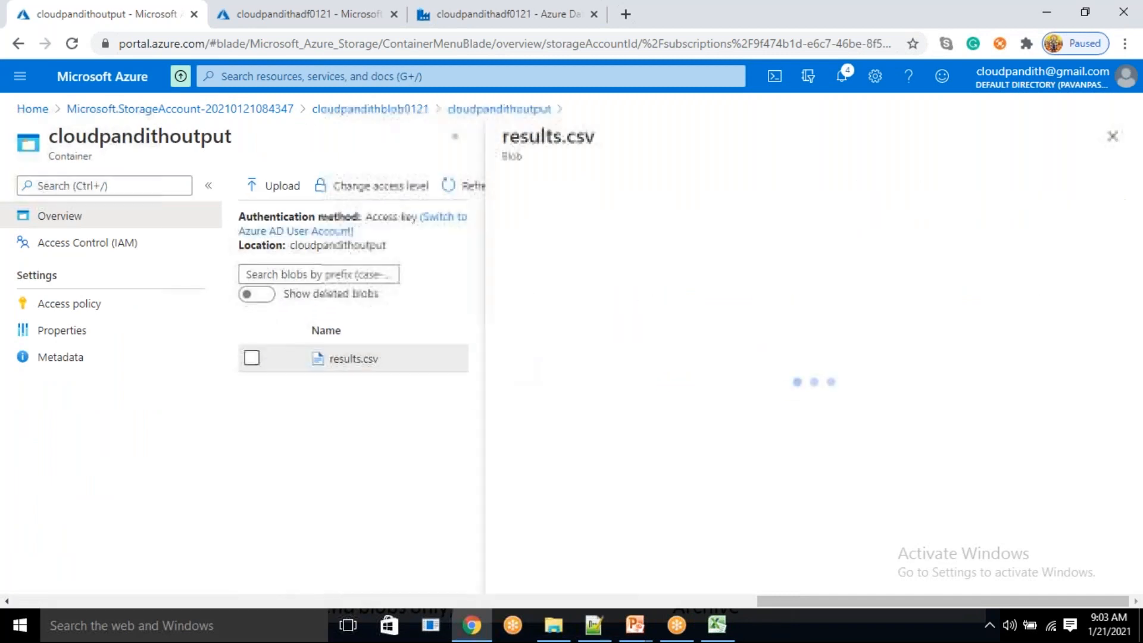
pyautogui.click(1113, 139)
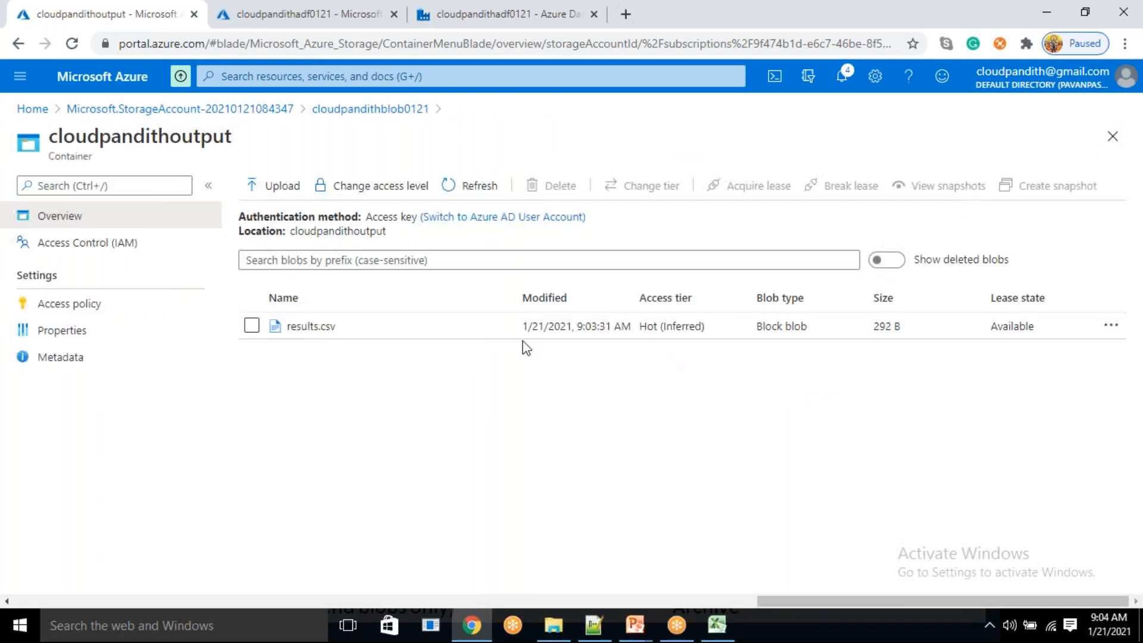
pyautogui.moveTo(578, 321); pyautogui.dragTo(640, 326)
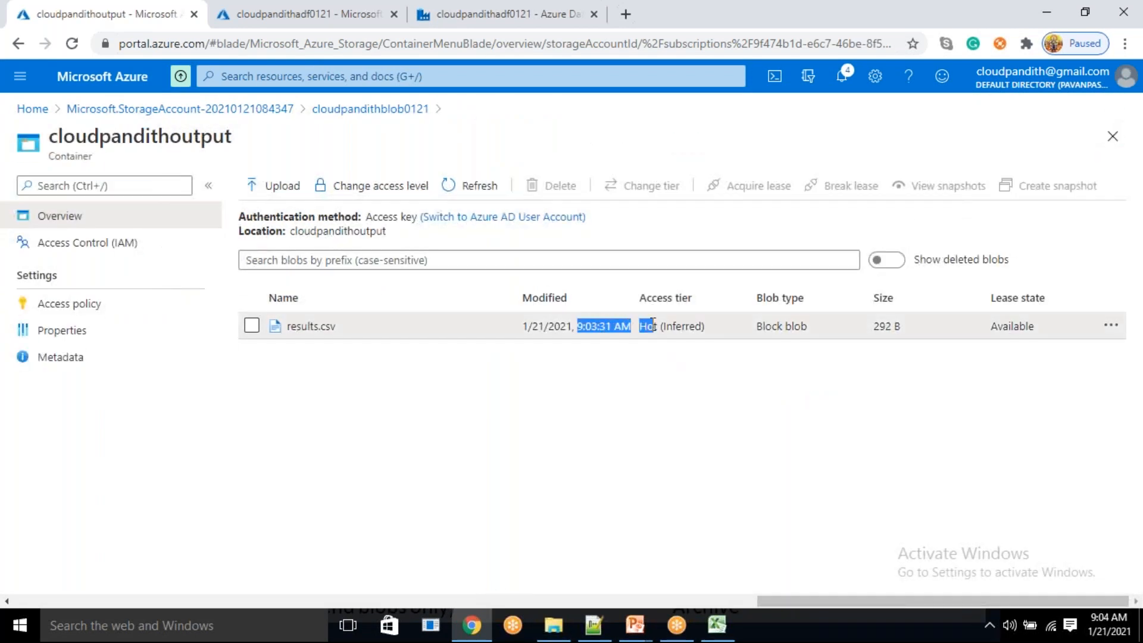
# Step: Open results.csv in the output container, view its contents in the blob editor and close it
pyautogui.click(353, 335)
pyautogui.click(352, 328)
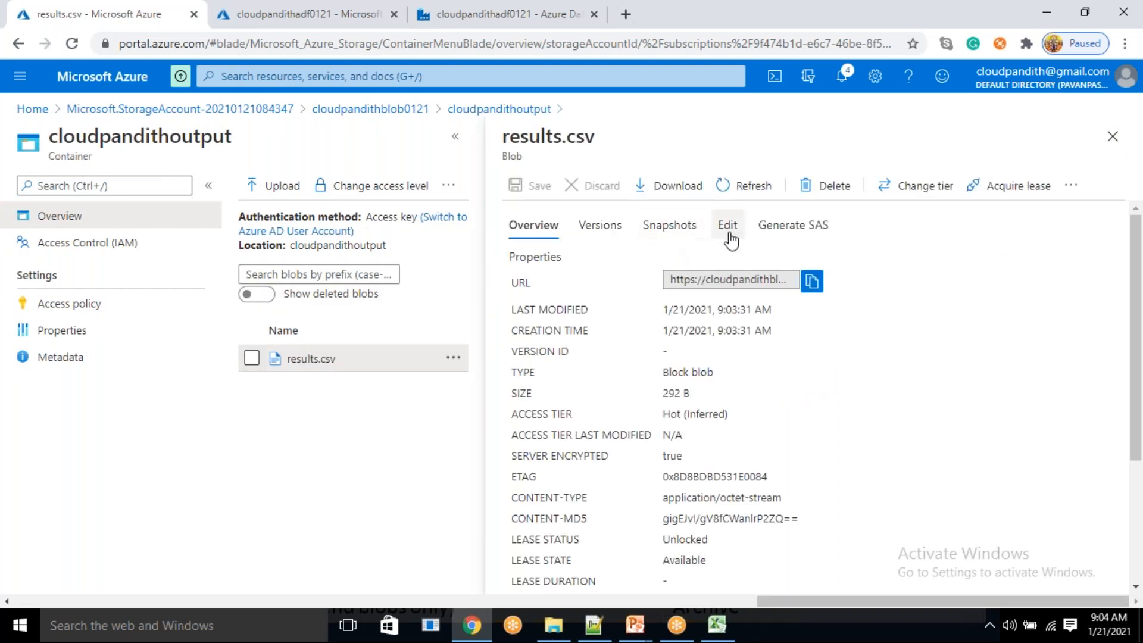
pyautogui.click(728, 225)
pyautogui.moveTo(699, 431); pyautogui.dragTo(563, 257)
pyautogui.click(1113, 137)
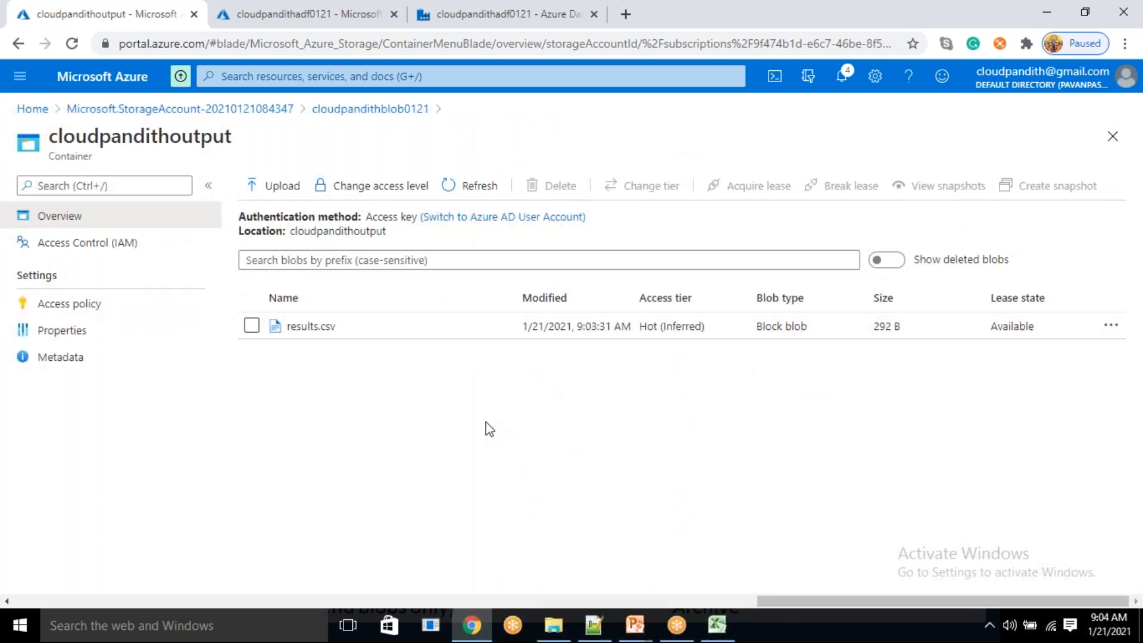
# Step: Return to the data factory, look at its linked services and go back to authoring pipeline1
pyautogui.click(299, 13)
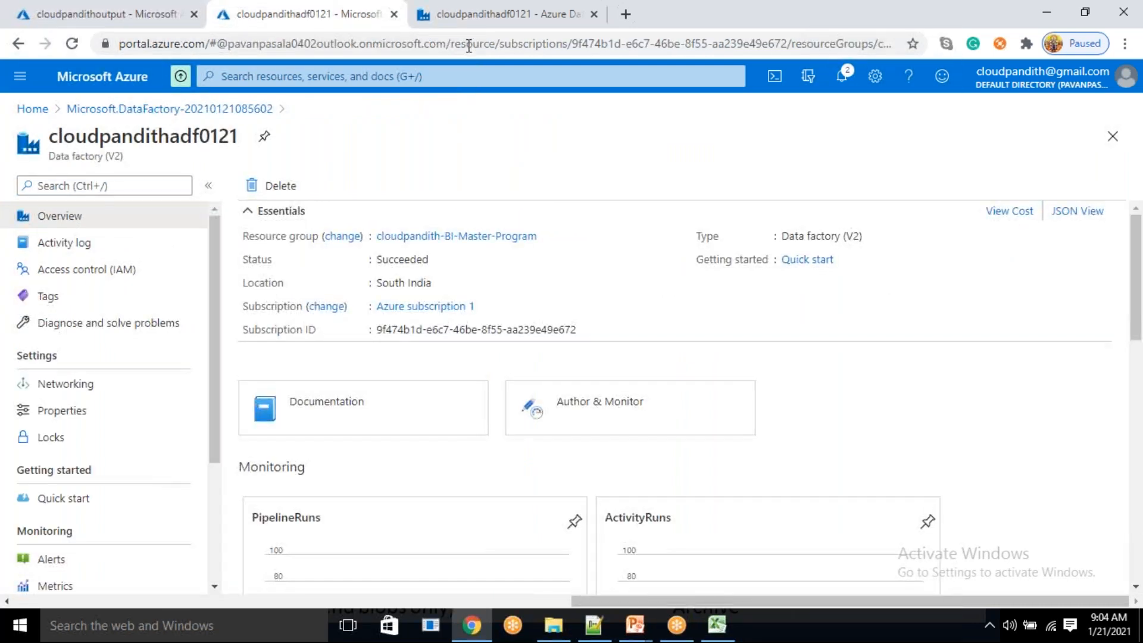
pyautogui.click(473, 26)
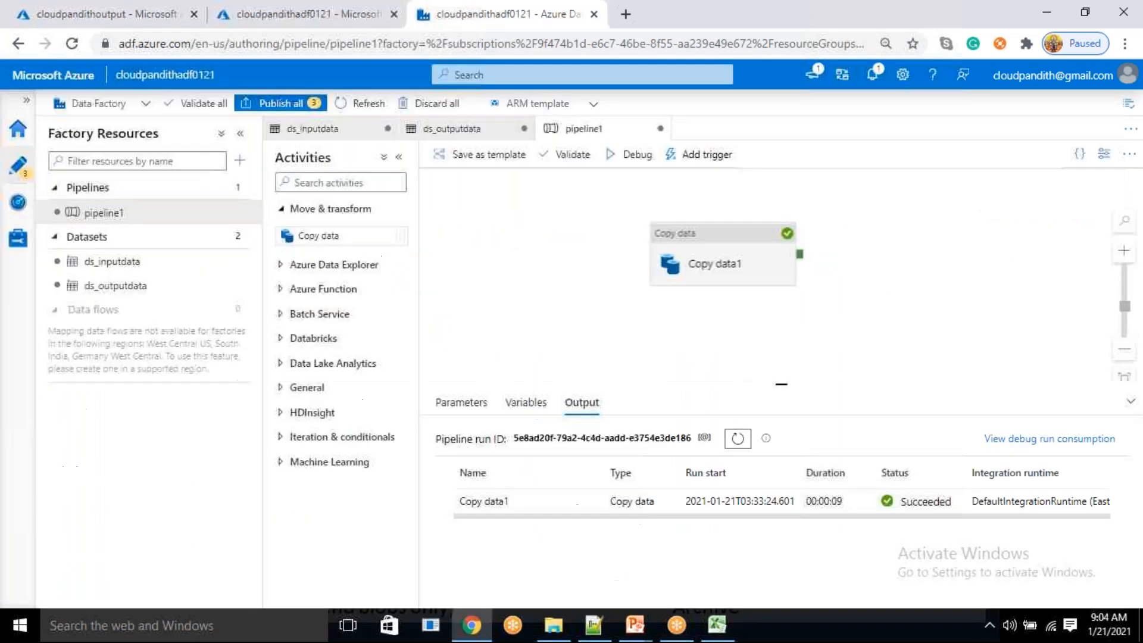
pyautogui.click(13, 239)
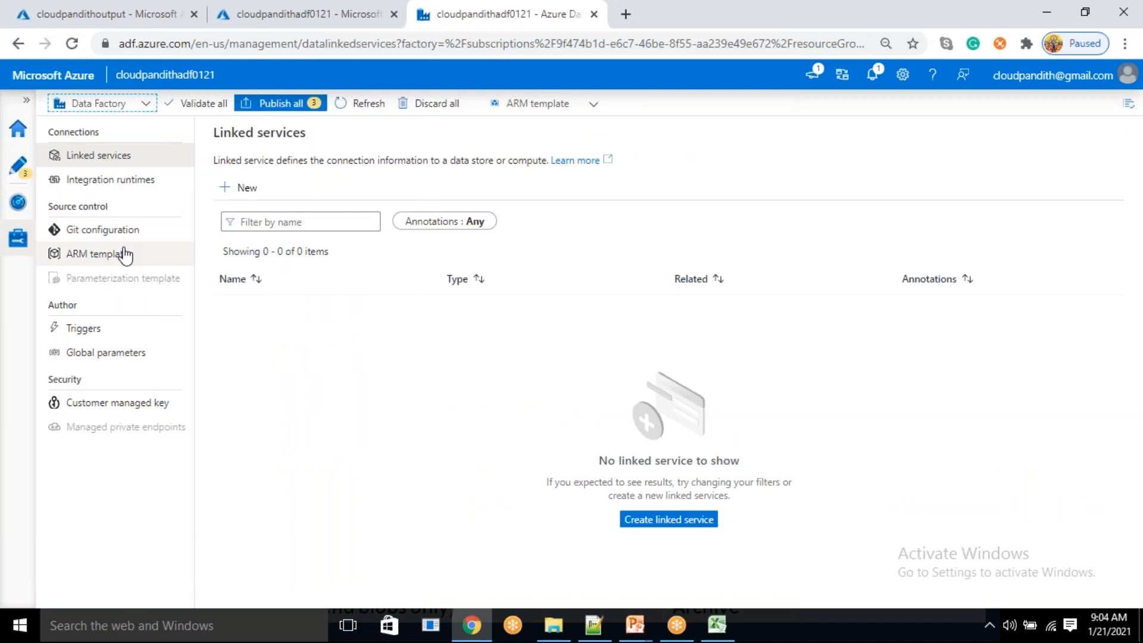
pyautogui.click(19, 201)
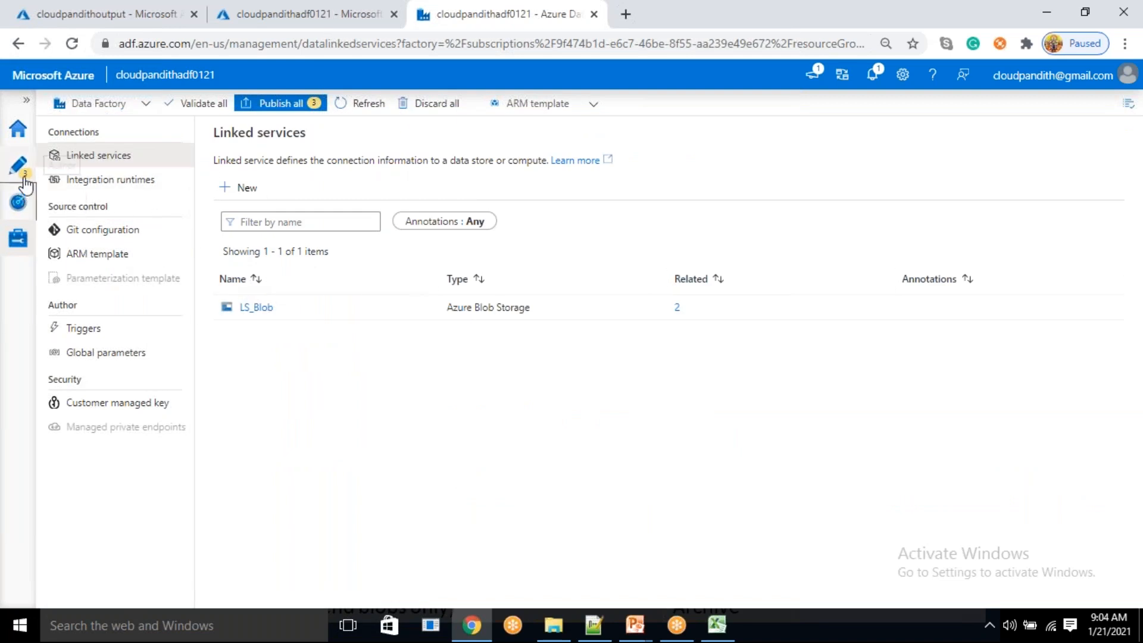
pyautogui.click(22, 170)
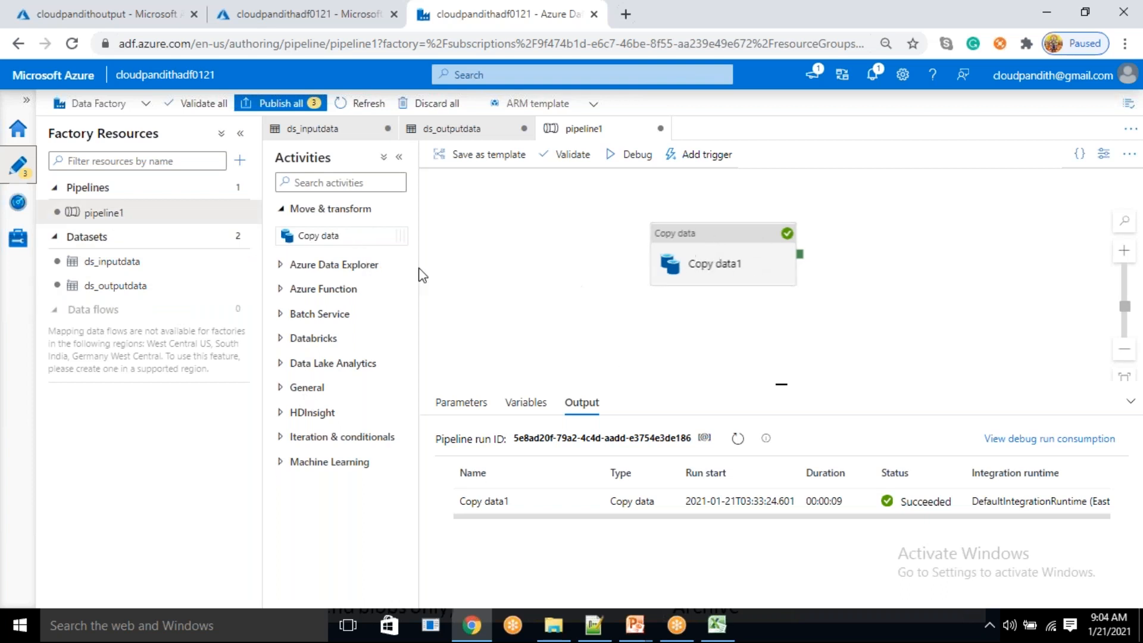
# Step: Add a second Copy data activity to pipeline1 and connect the success output of Copy data1 to it
pyautogui.moveTo(340, 209); pyautogui.dragTo(890, 237)
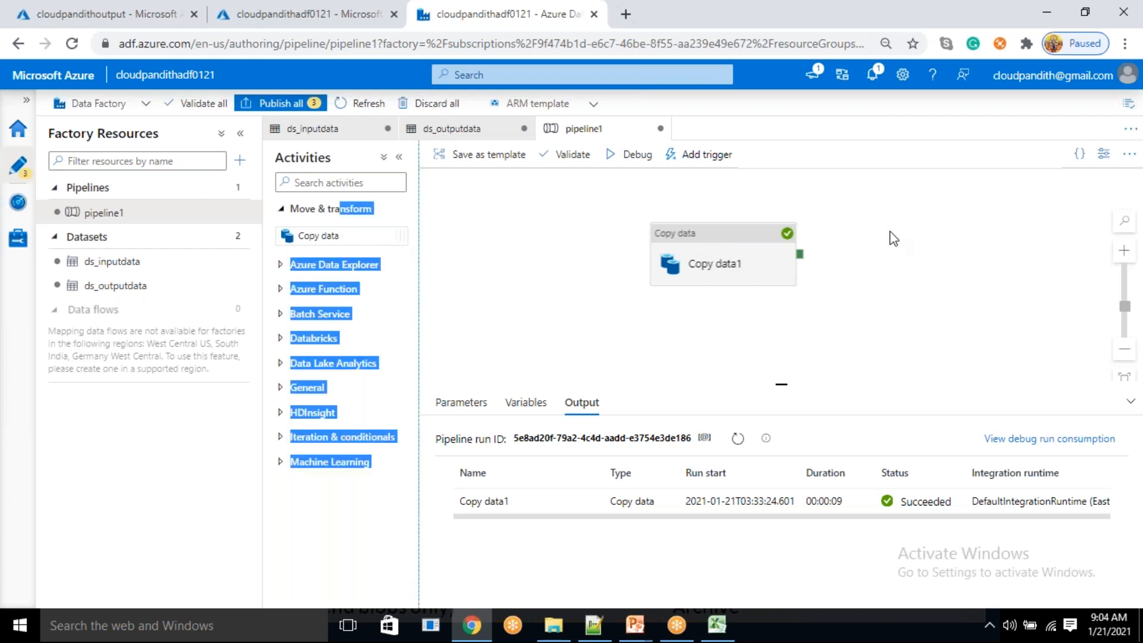
pyautogui.moveTo(357, 232); pyautogui.dragTo(858, 253)
pyautogui.click(624, 300)
pyautogui.moveTo(739, 288); pyautogui.dragTo(792, 268)
pyautogui.click(619, 342)
# Step: Look at the settings of both copy activities and the activities offered under Azure Function and Batch Service
pyautogui.click(593, 289)
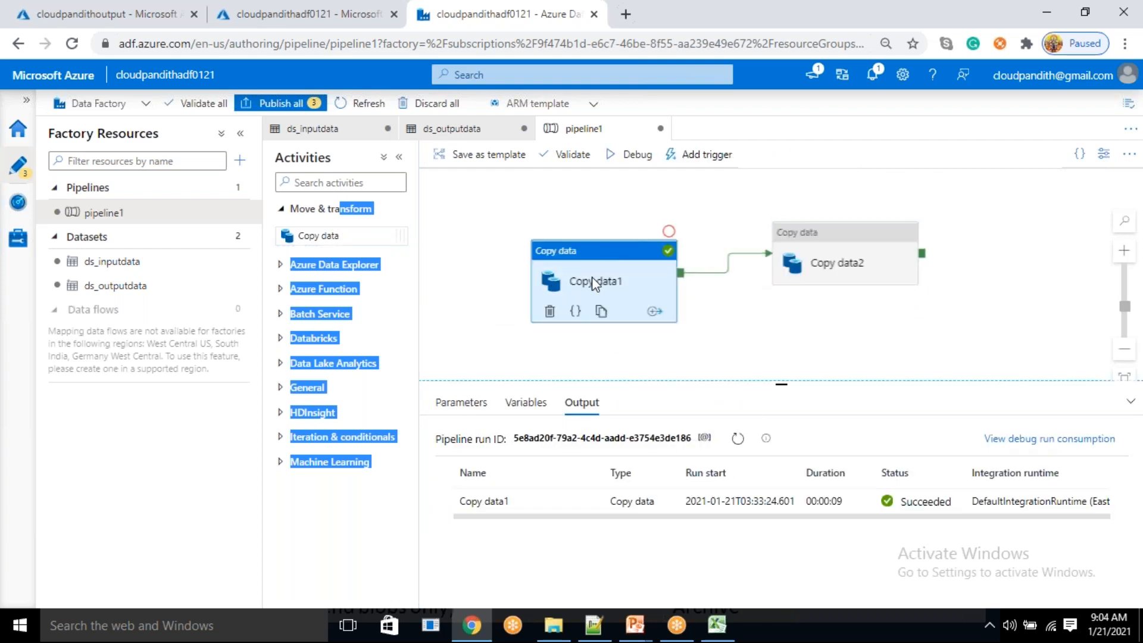
pyautogui.click(846, 271)
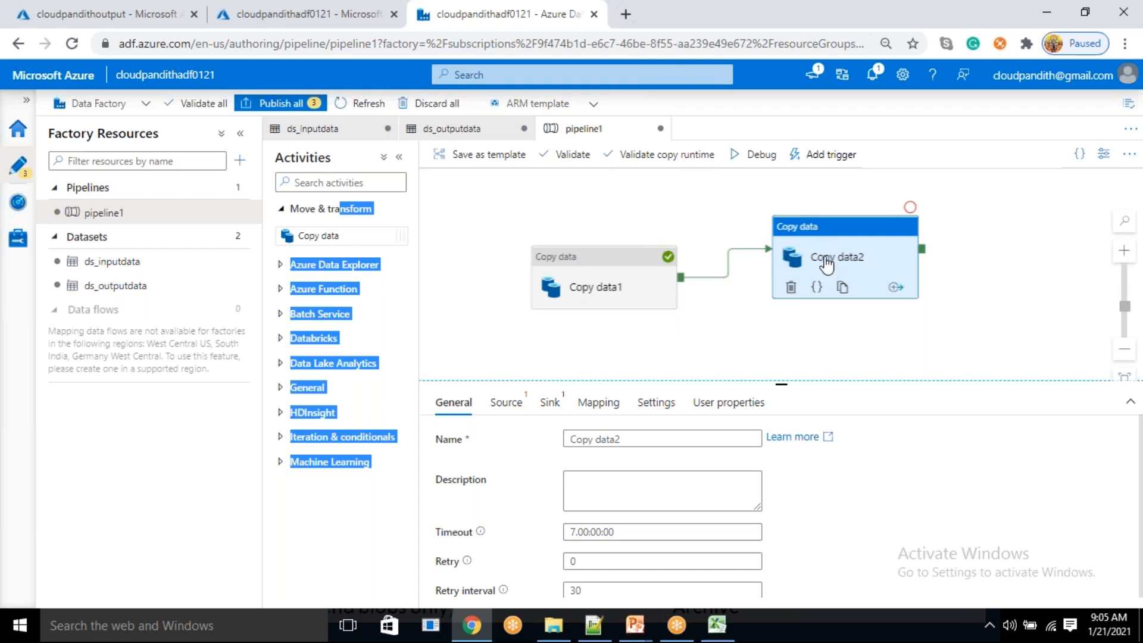
pyautogui.click(324, 288)
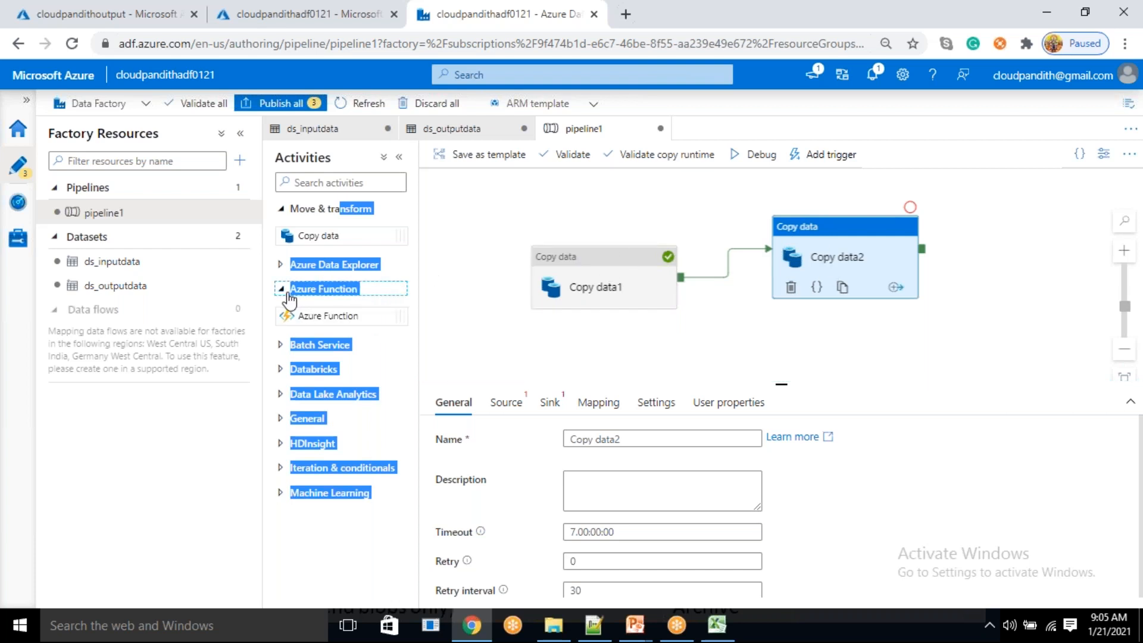
pyautogui.click(316, 352)
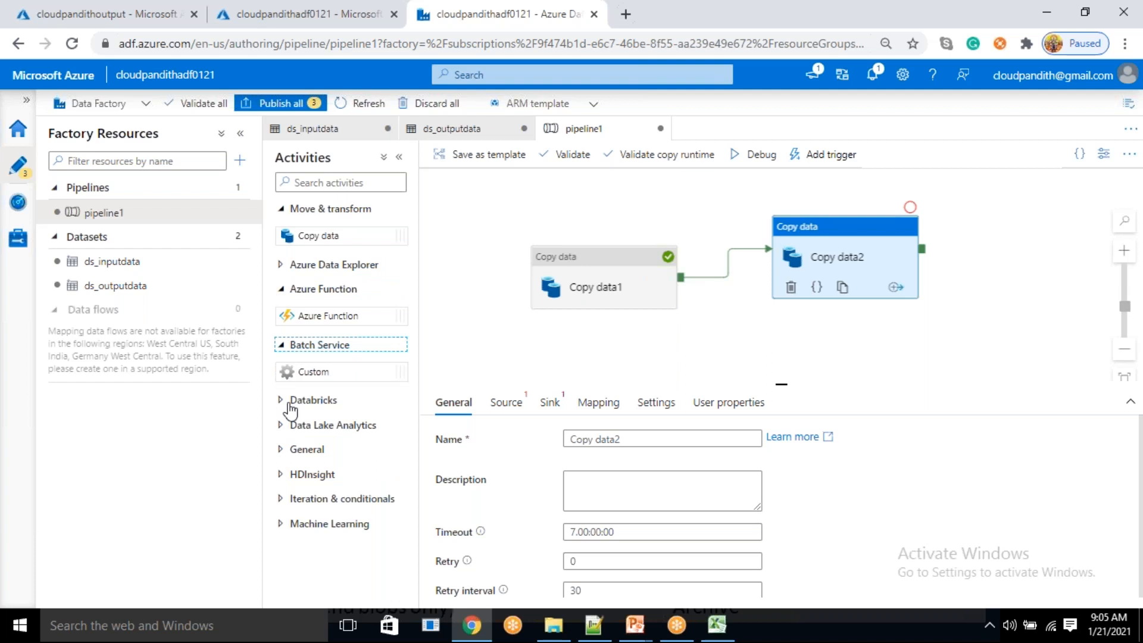
pyautogui.click(643, 258)
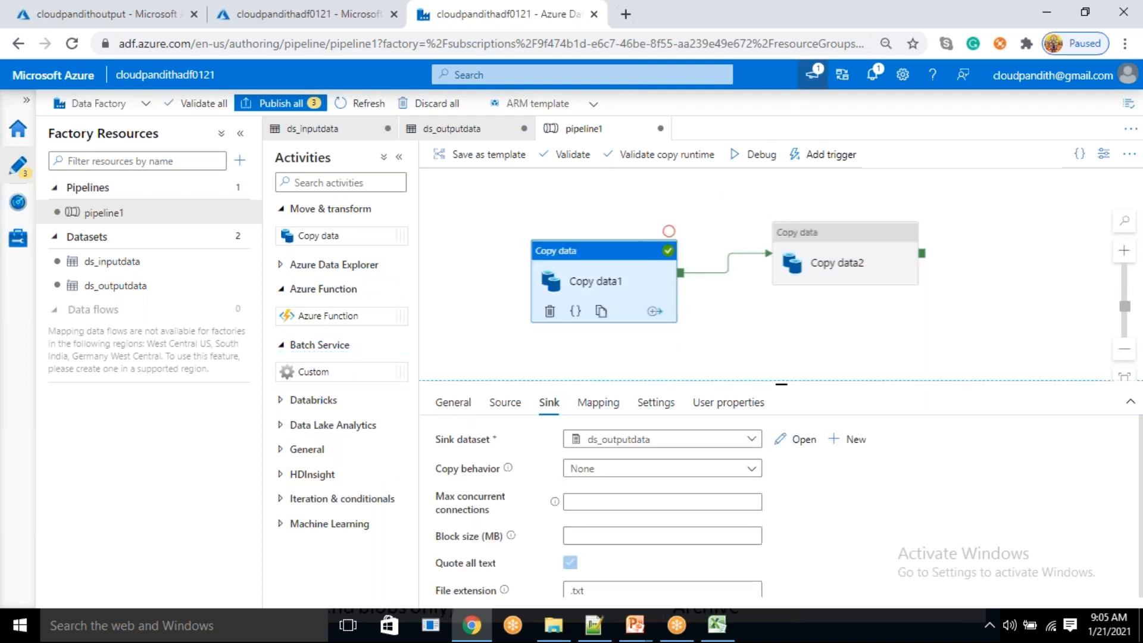